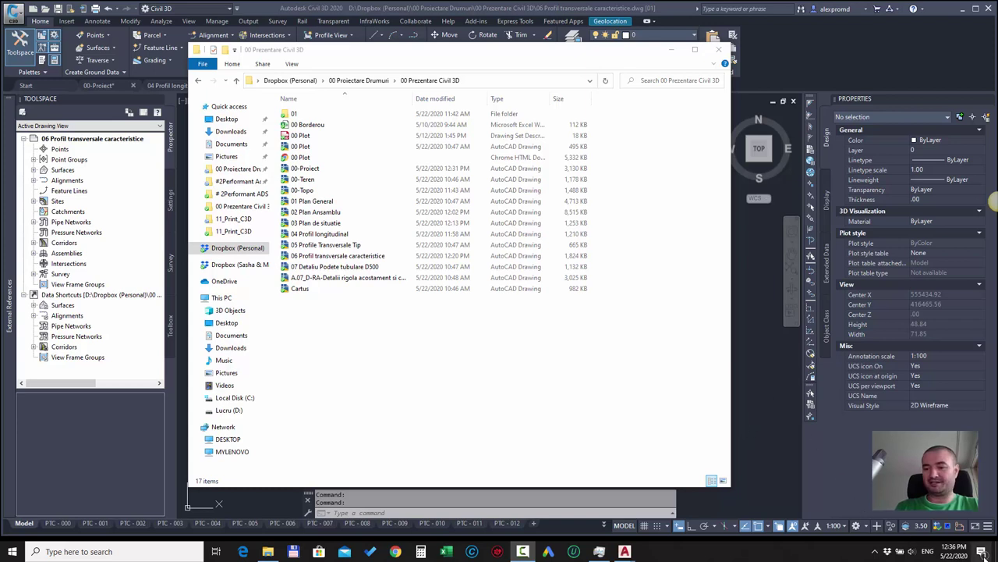
Bring the 00 Prezentare Civil 3D folder window forward, reposition it, and select all 17 items.
left_click(353, 356)
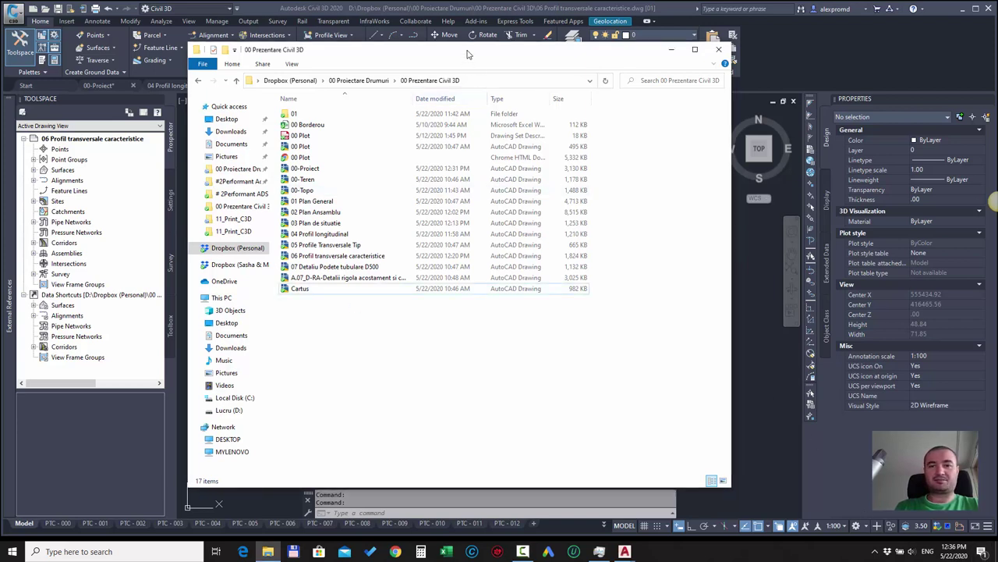
left_click_drag(469, 53, 507, 64)
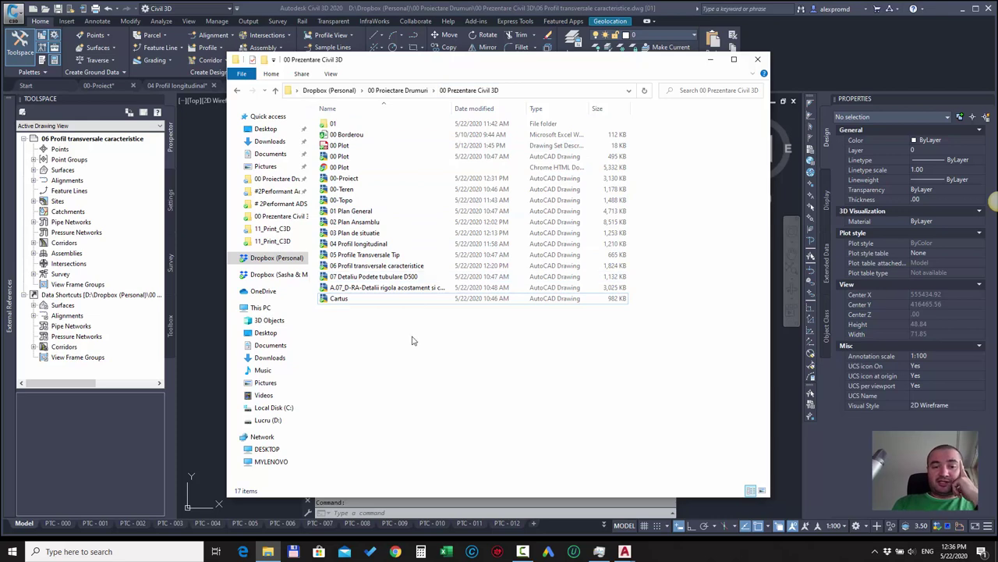
left_click_drag(439, 337, 341, 124)
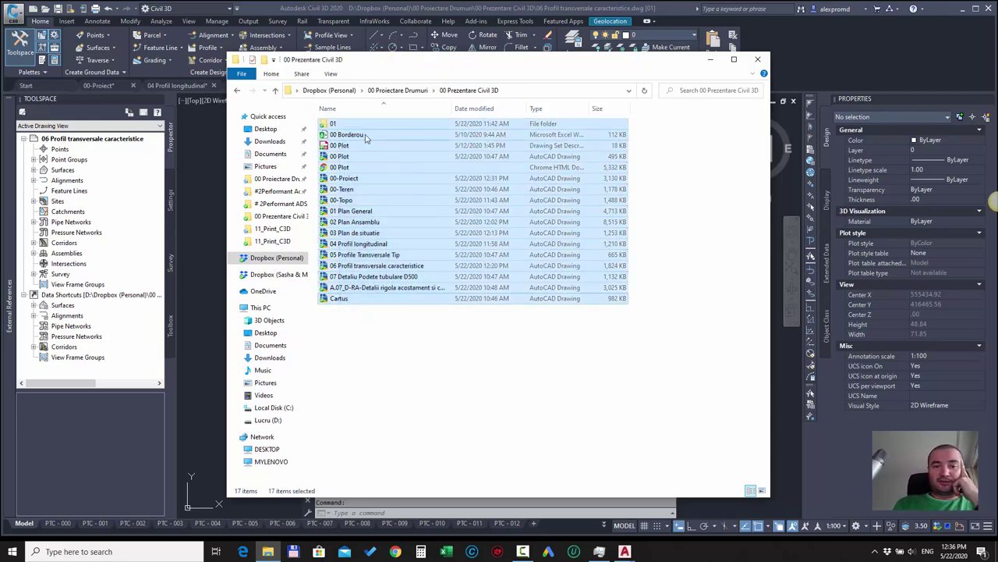
Navigate through 01 and _Shortcuts into the Alignments shortcut folder.
double_click(347, 126)
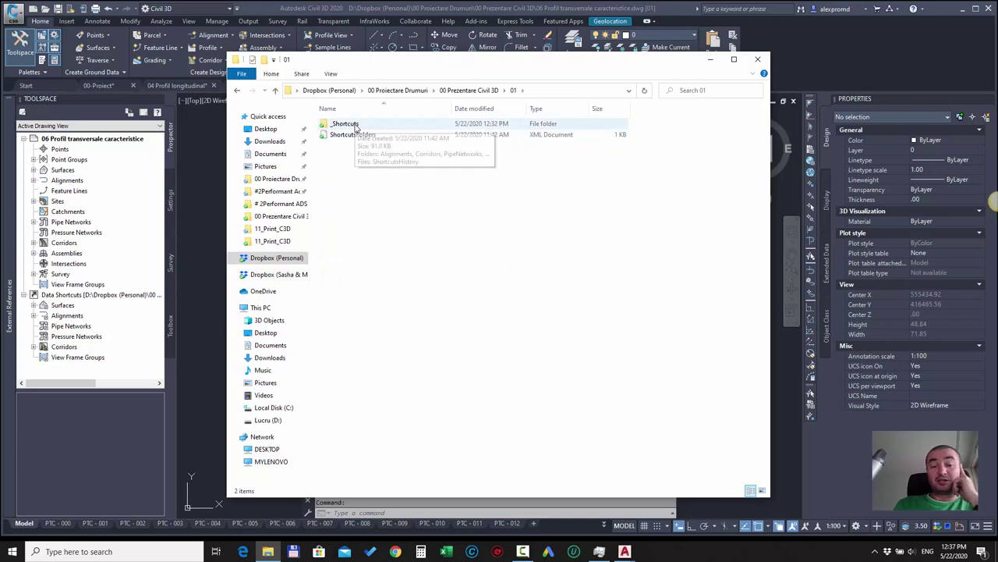
left_click(353, 127)
double_click(353, 127)
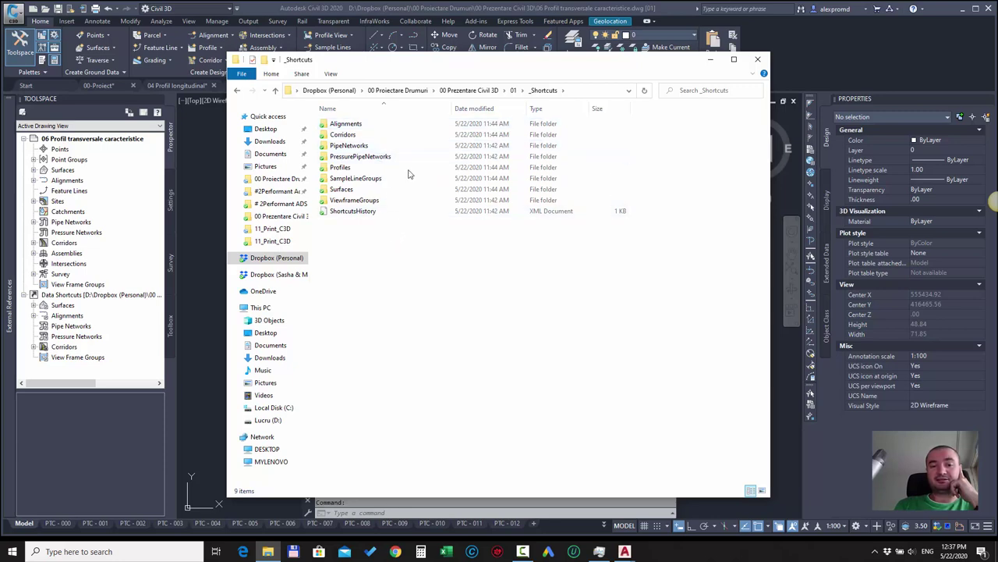
left_click(469, 91)
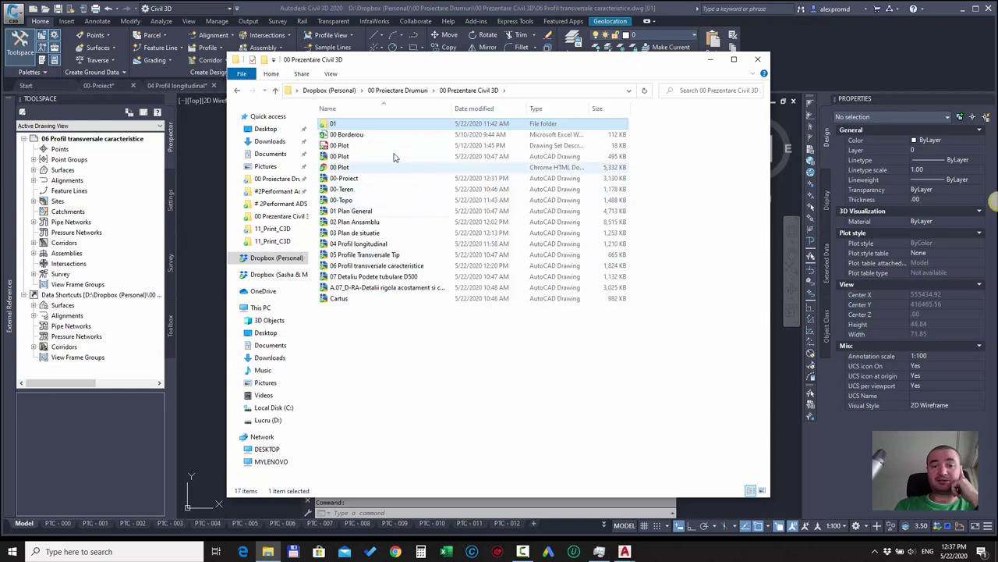
double_click(355, 126)
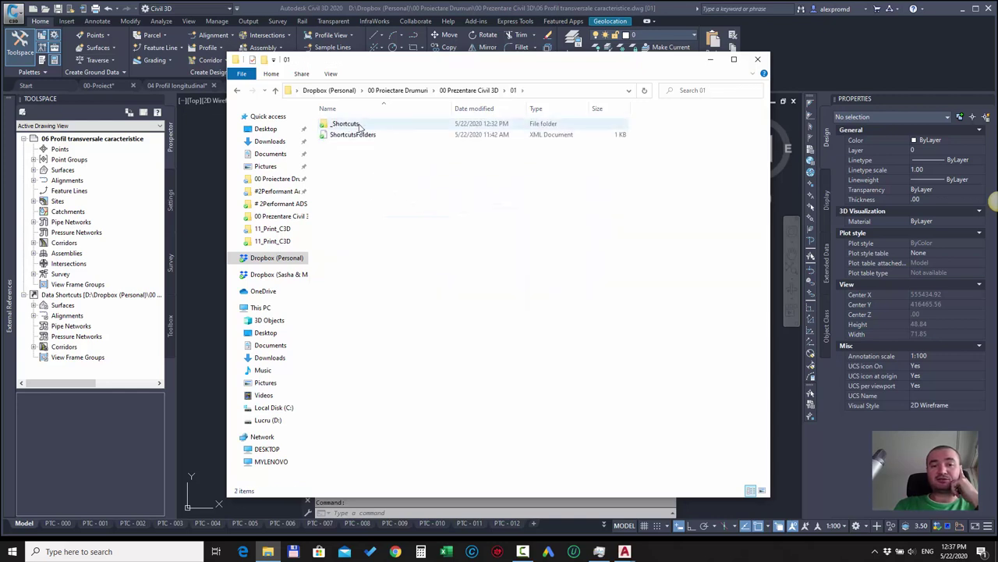
double_click(346, 124)
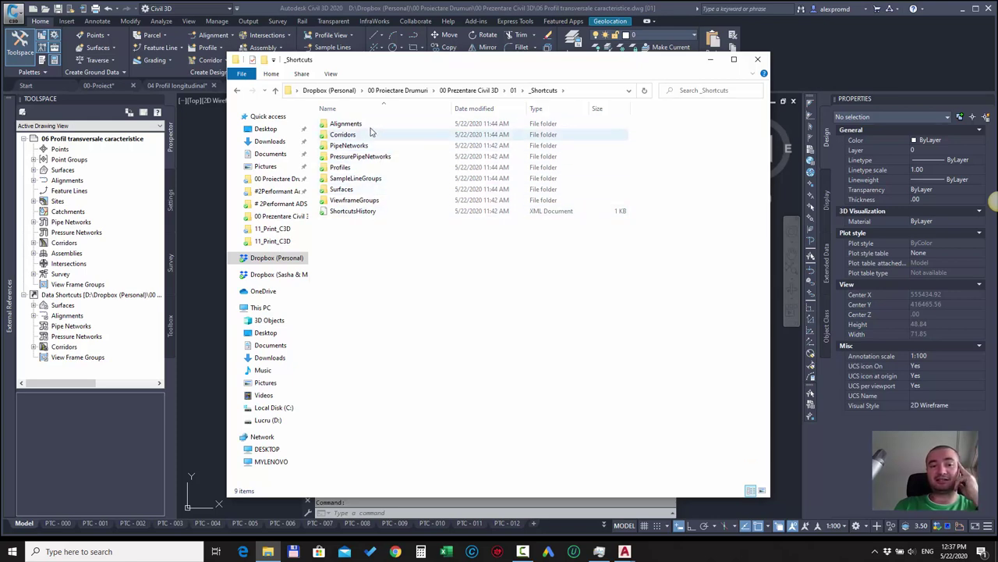
double_click(365, 125)
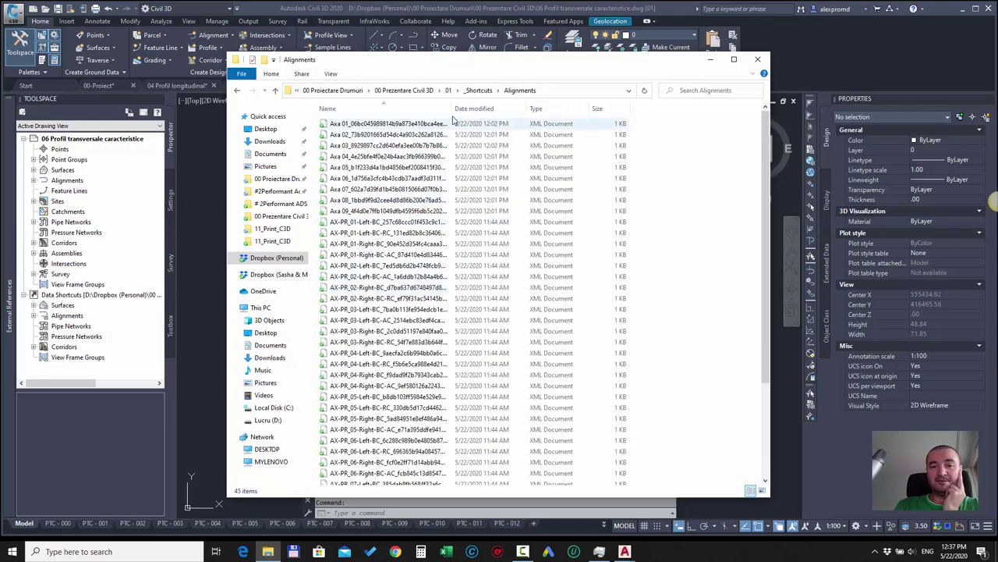
Widen the Name column, select the Axa 01 shortcut file, and switch to Chrome.
double_click(451, 109)
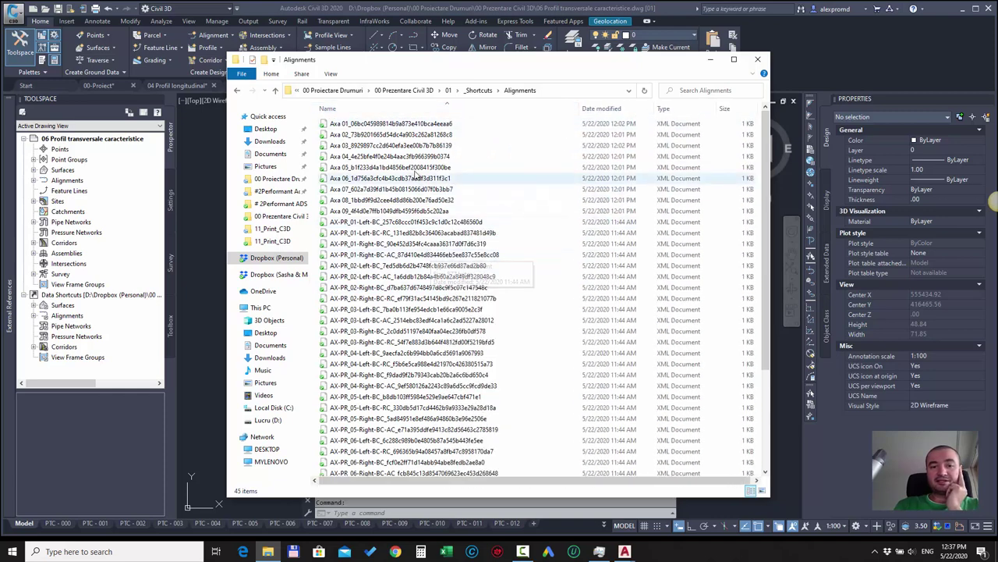
scroll(405, 195, "down", 4)
scroll(390, 226, "up", 4)
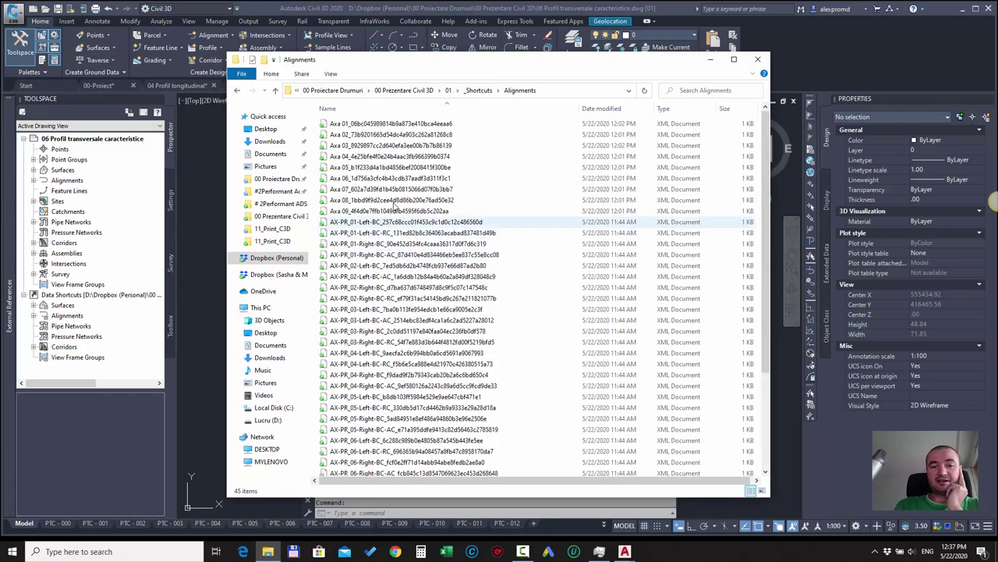
left_click(361, 125)
left_click_drag(388, 151, 516, 507)
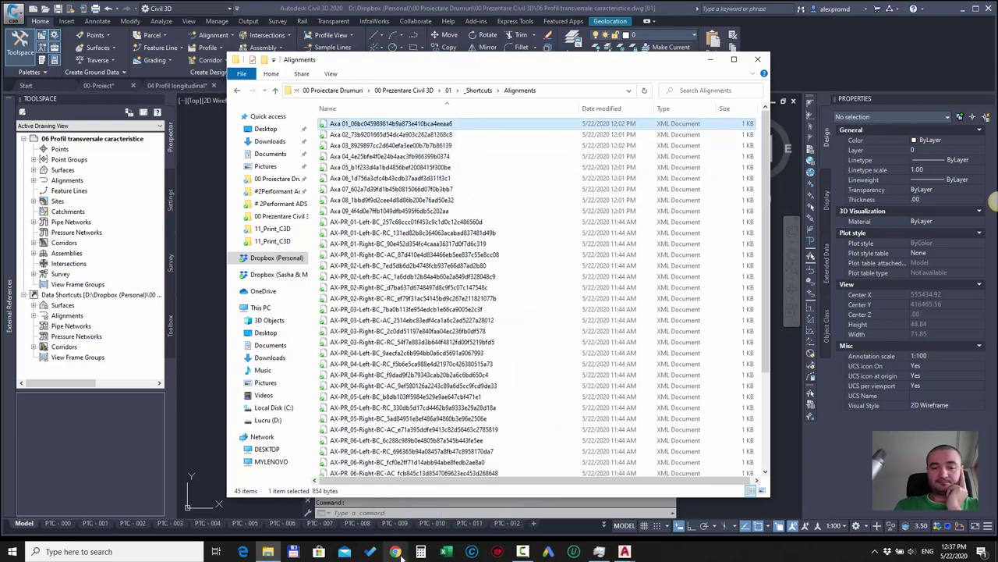
left_click(396, 551)
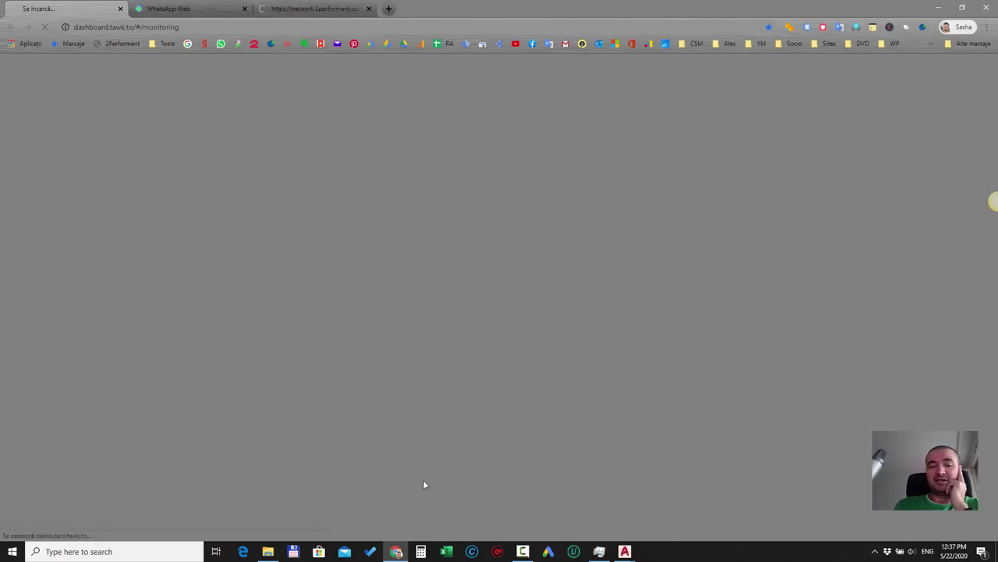
Open the Axa 01 XML in Chrome and close the unrelated tabs.
left_click(269, 552)
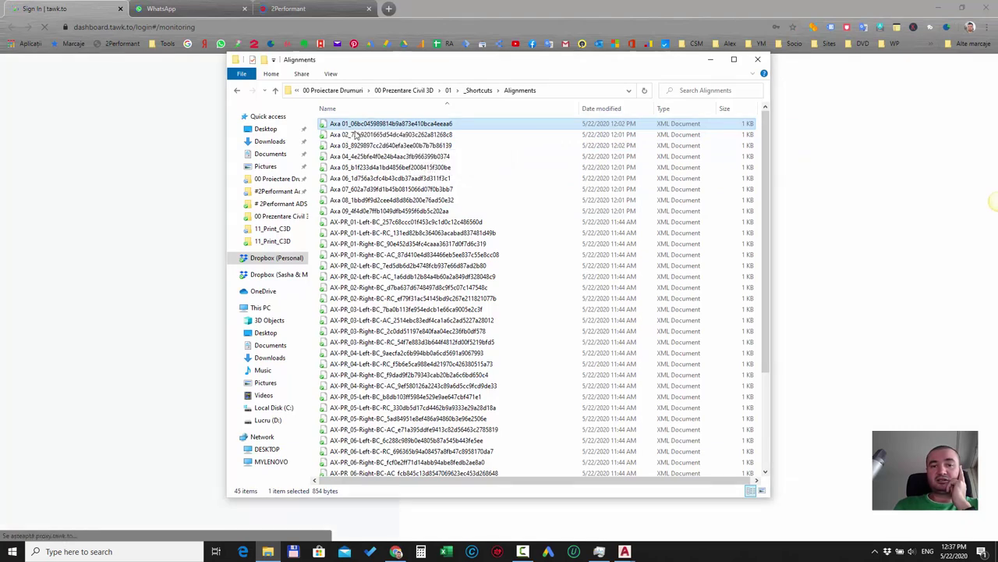
left_click_drag(336, 125, 393, 11)
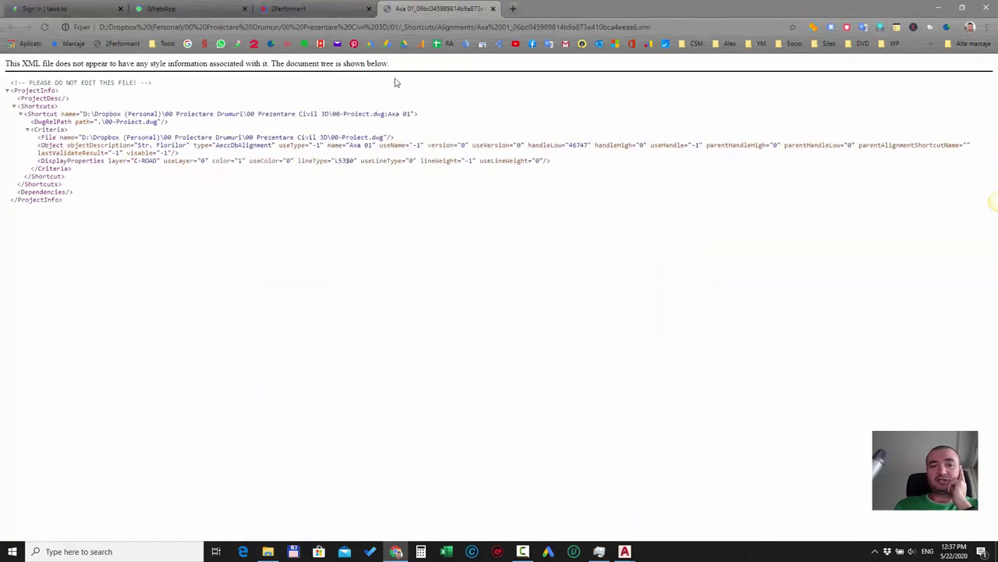
left_click(245, 9)
left_click(244, 9)
left_click(120, 9)
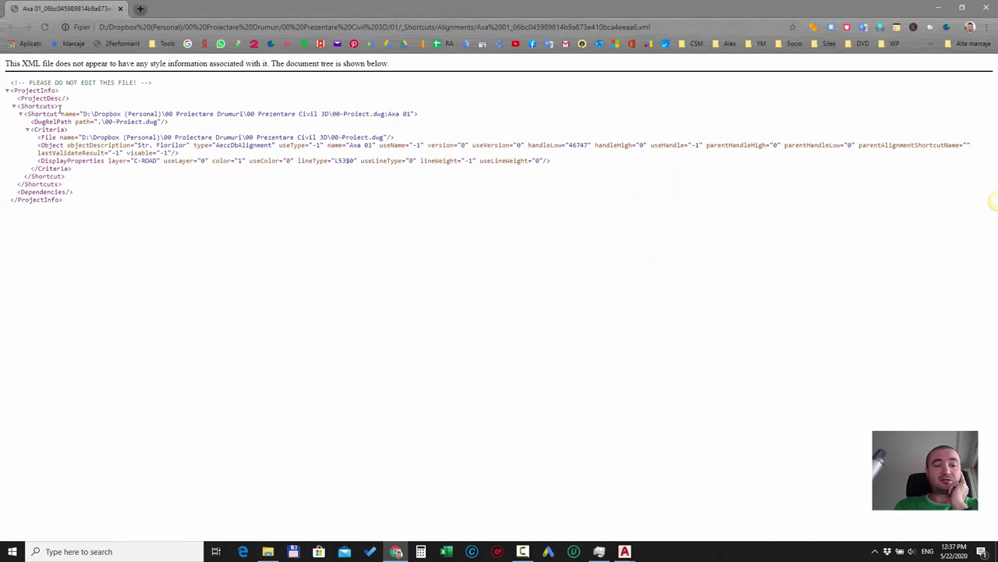
Highlight the source drawing path and the relative path 00-Proiect.dwg in the XML.
left_click_drag(82, 114, 402, 113)
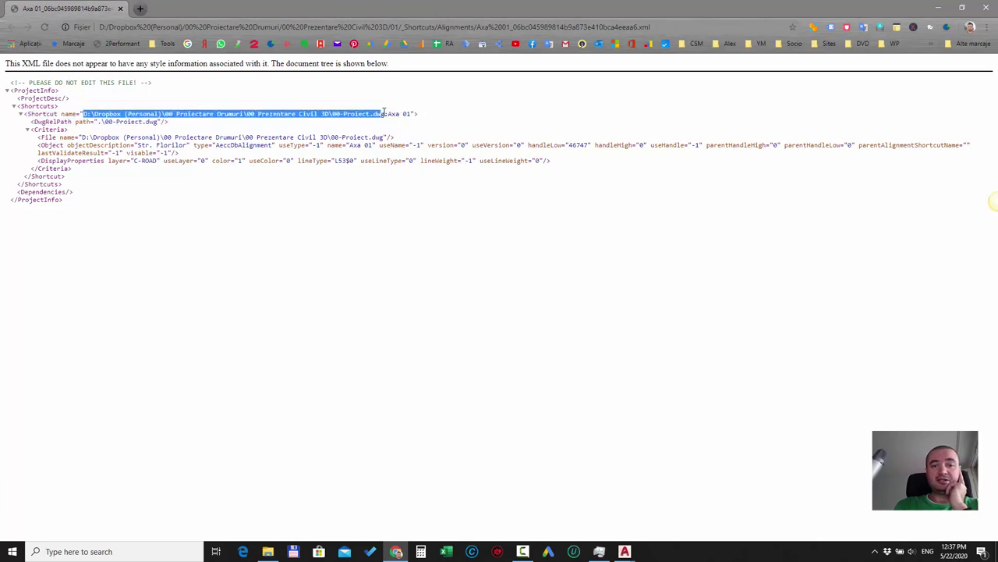
left_click(346, 116)
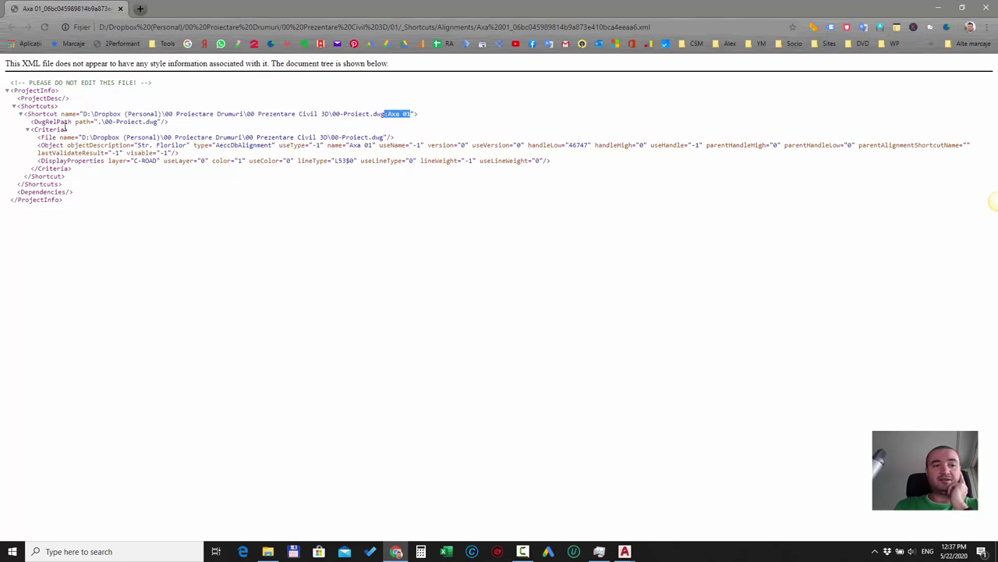
left_click_drag(106, 122, 172, 125)
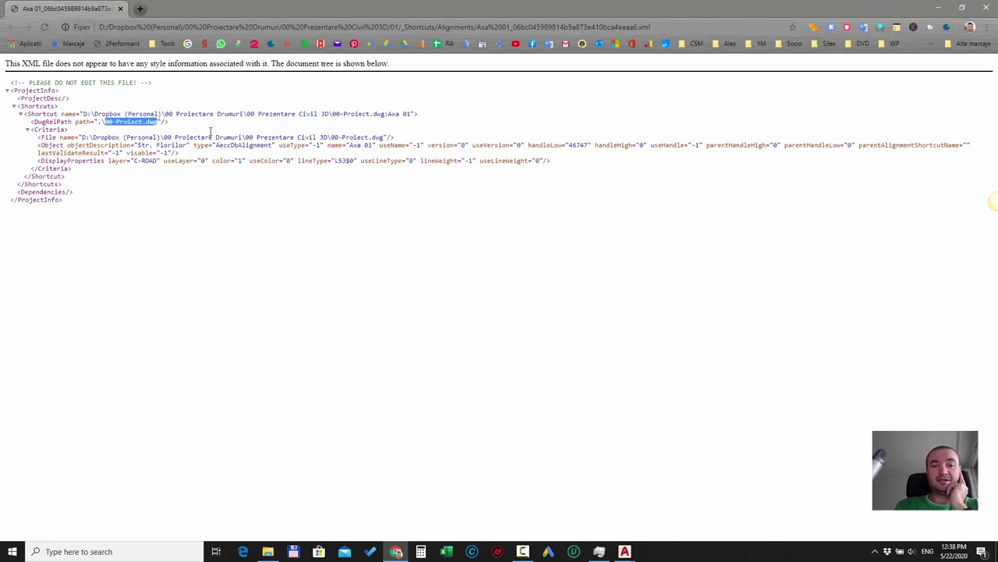
Return to the 00 Prezentare Civil 3D folder and open the 00 Borderou workbook.
left_click(944, 7)
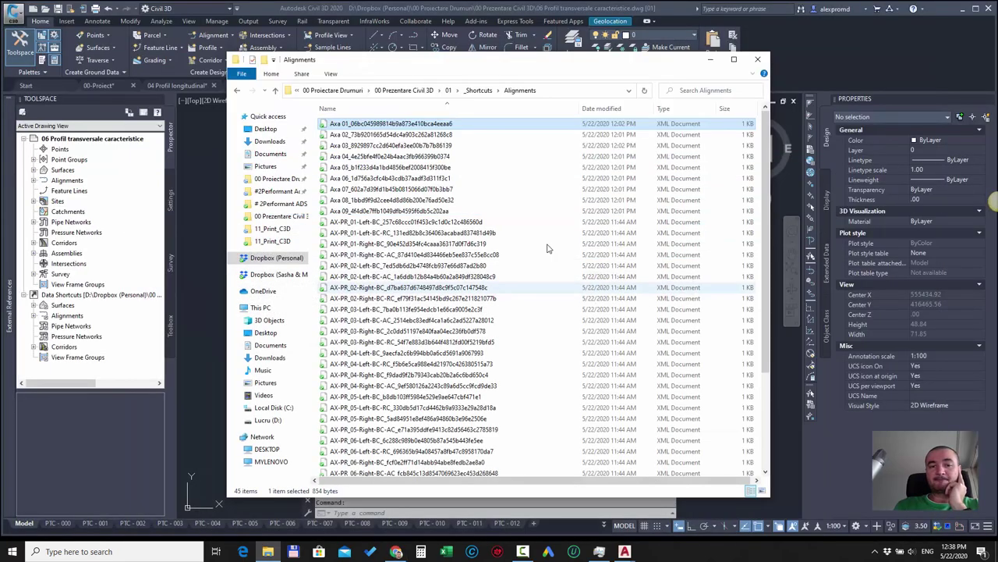
left_click(499, 352)
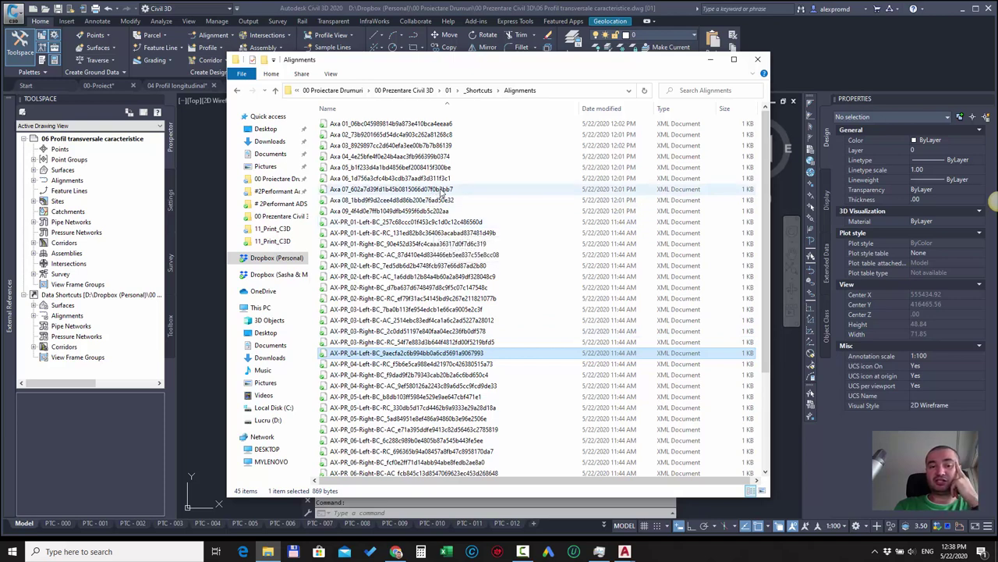
left_click(405, 89)
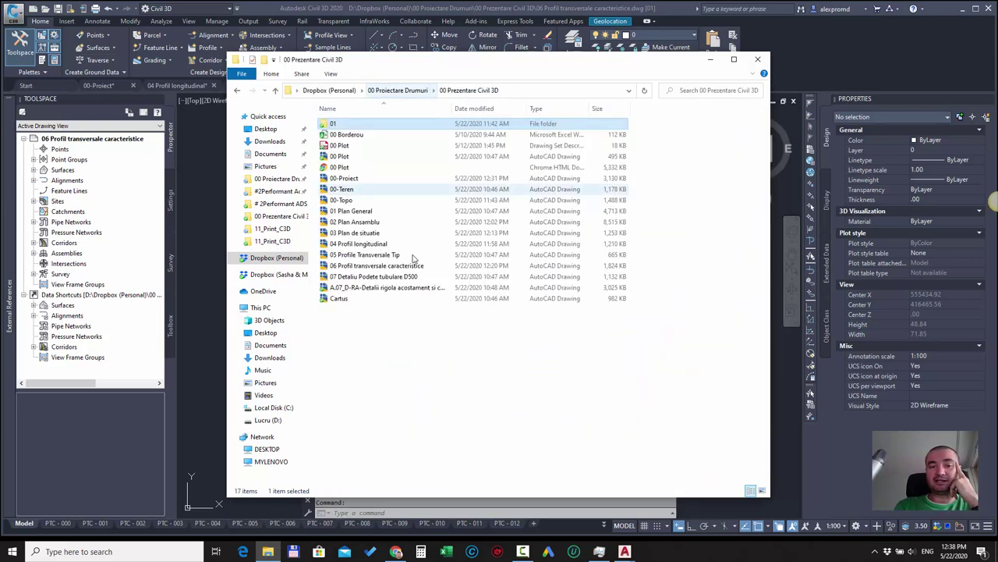
double_click(382, 136)
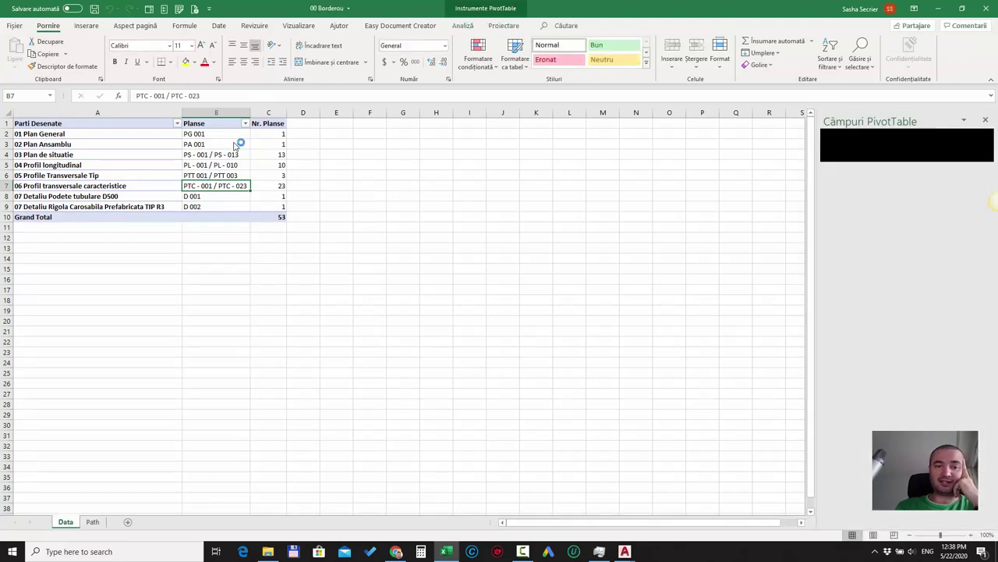
Bring the project folder back up and select the 00 Plot drawing set file.
left_click(267, 551)
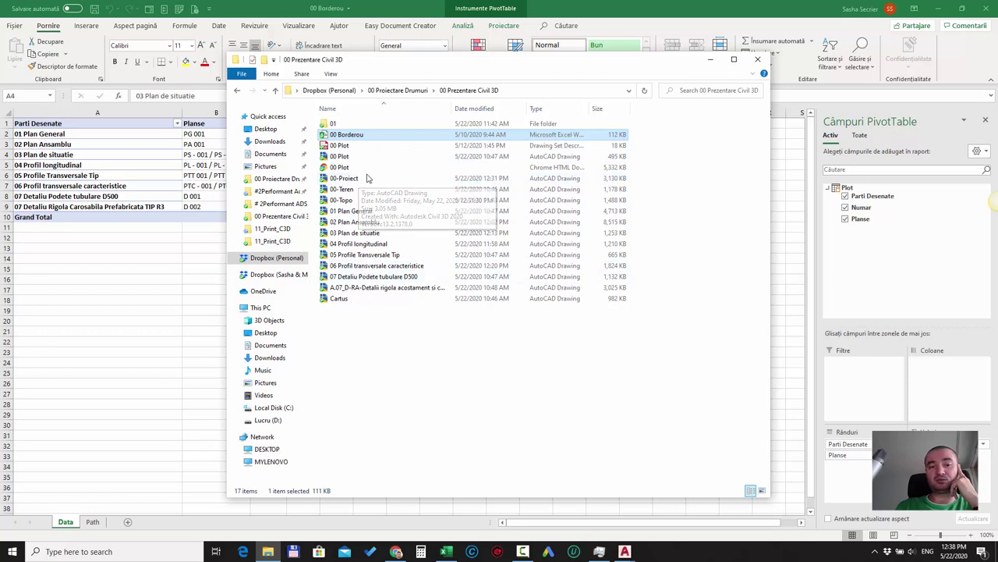
left_click(355, 147)
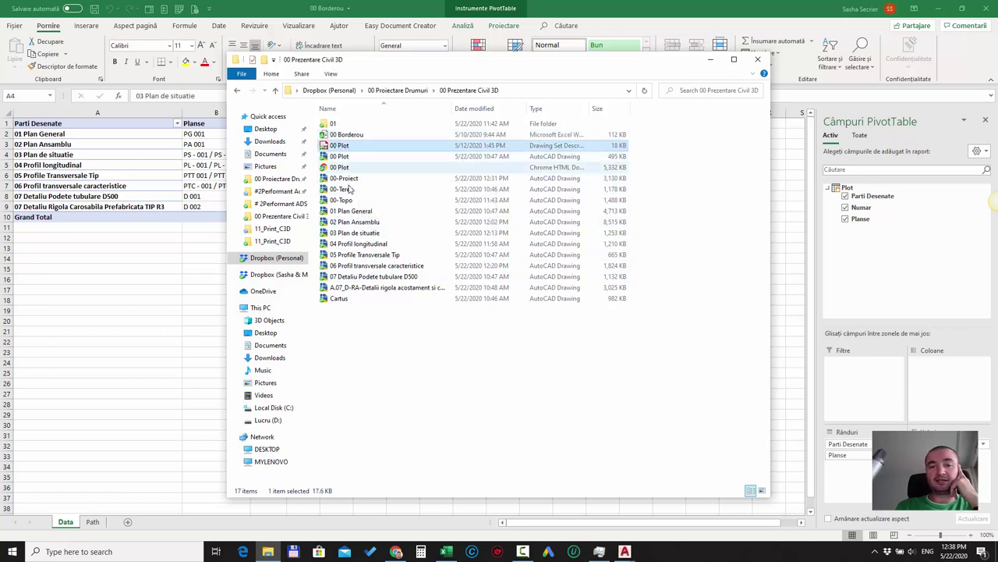
mouse_move(355, 158)
left_mouse_down()
mouse_move(153, 175)
mouse_move(207, 144)
mouse_move(224, 198)
left_mouse_up()
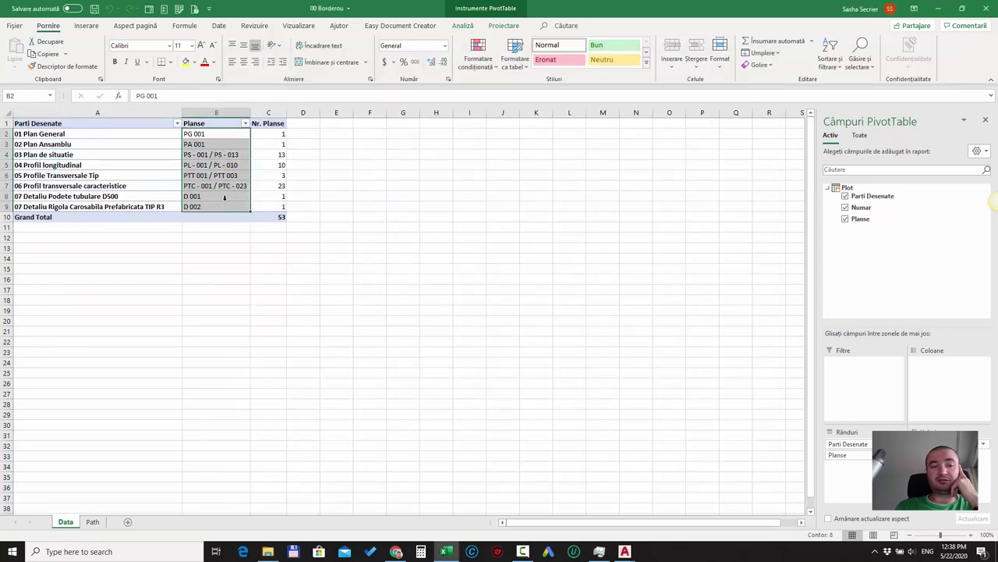
Select the pivot table's sheet codes in B2:B9 and their sheet counts in column C.
left_click(213, 136)
left_click_drag(216, 155, 212, 188)
left_click_drag(277, 134, 277, 200)
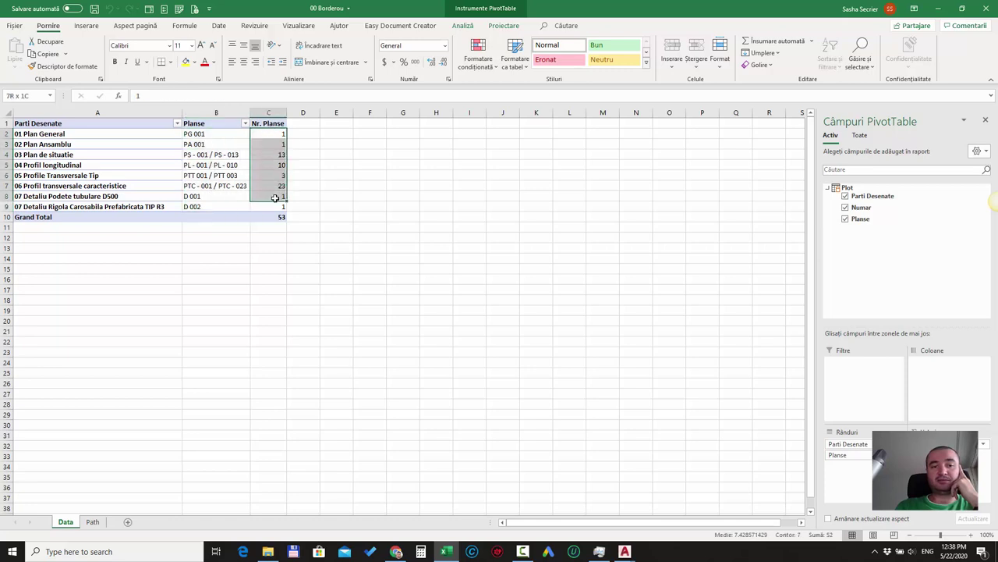
left_click(178, 176)
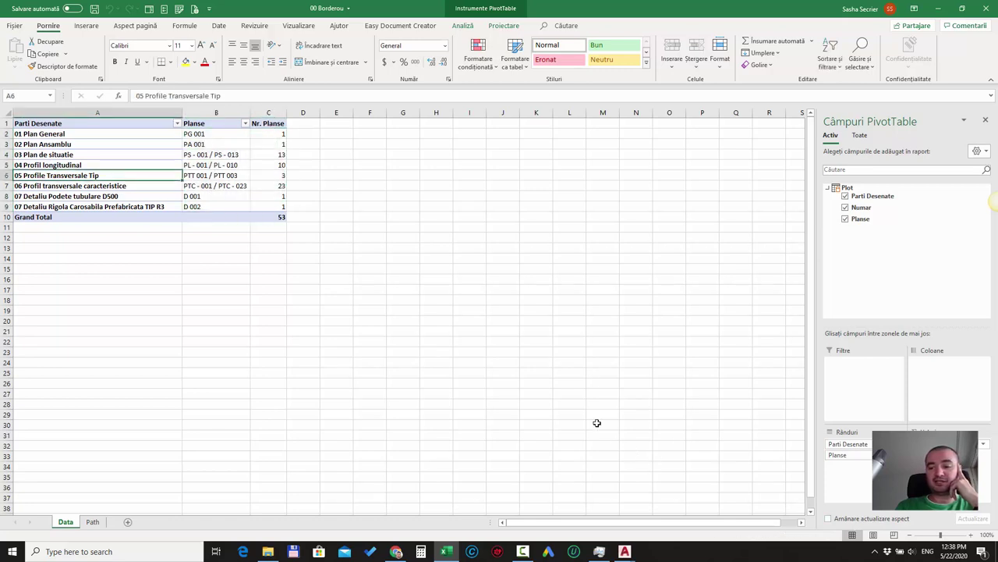
Preview the Borderou printout, then refresh the pivot table with Reîmprospătare.
key("ctrl+p")
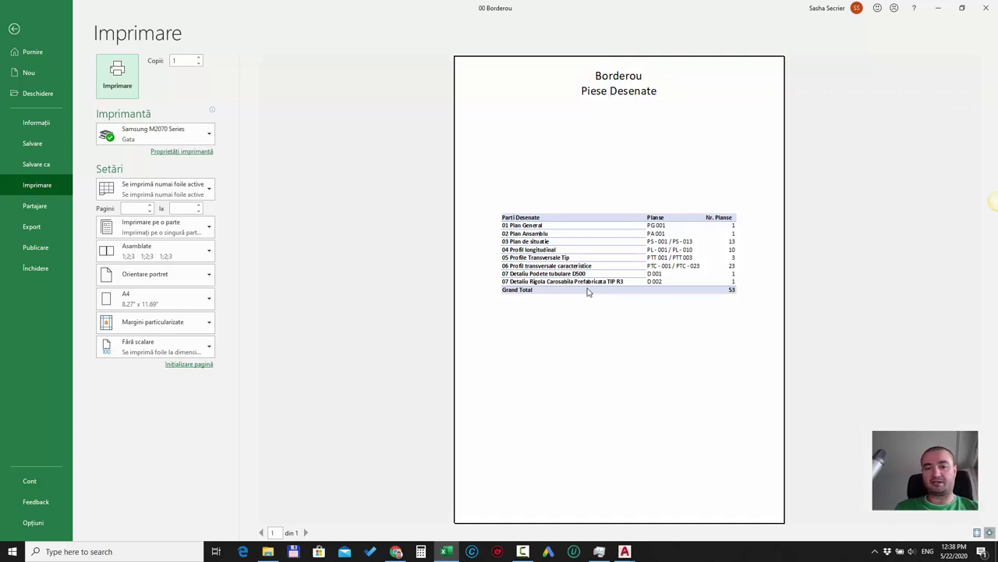
key("Escape")
left_click(207, 198)
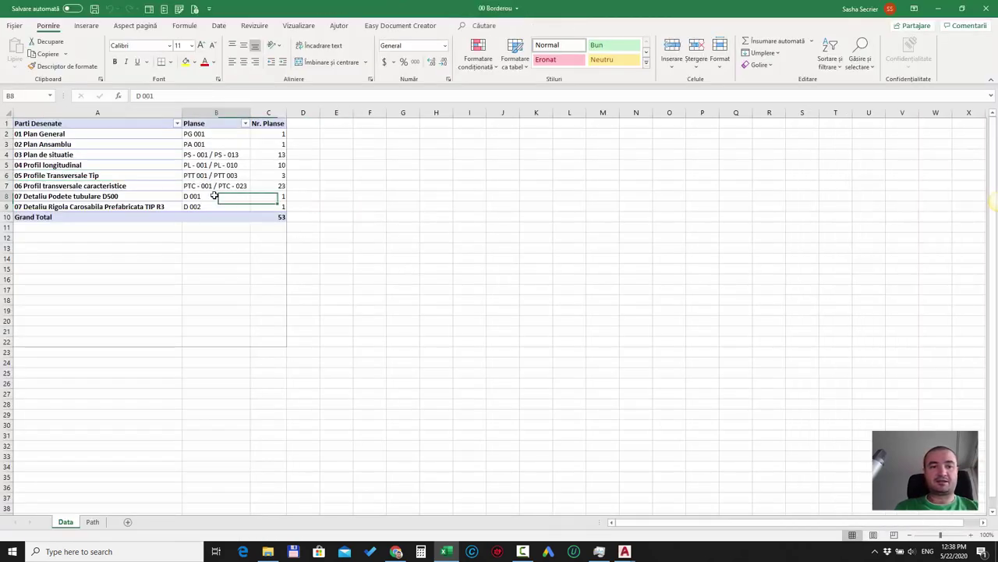
right_click(146, 158)
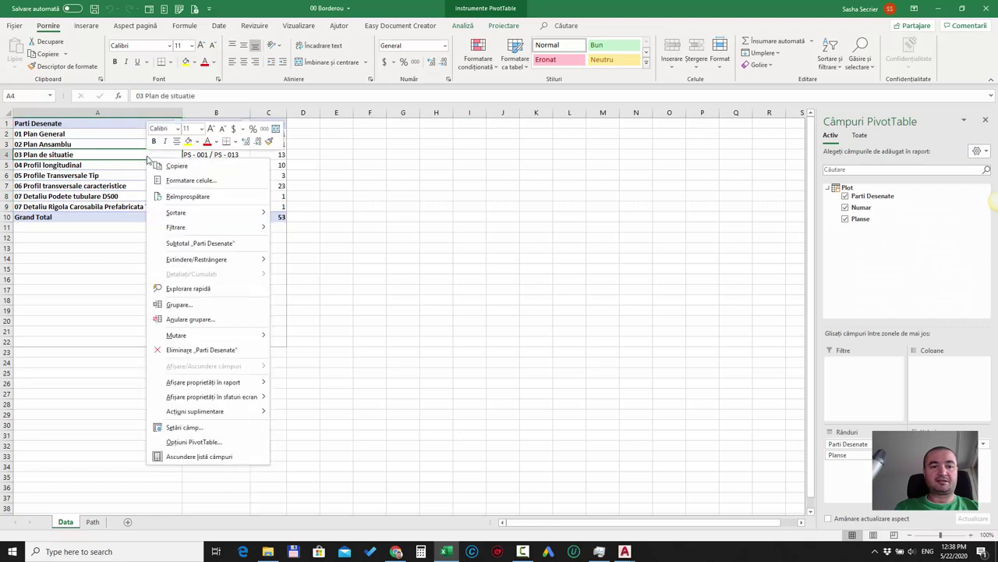
left_click(191, 200)
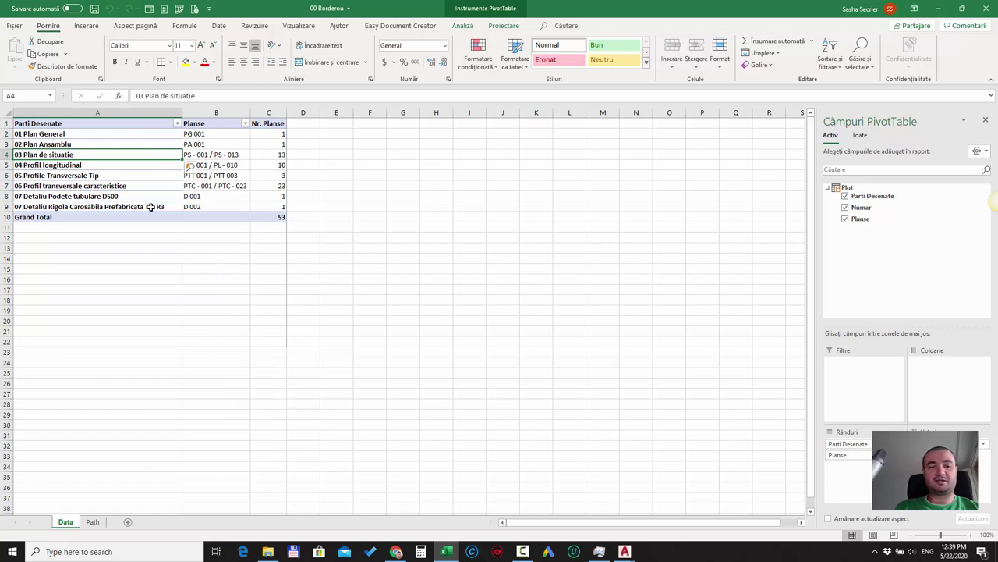
Review the 00 Plot, 00 Plot HTML, 00-Proiect and 00-Topo files in the project folder.
left_click(268, 551)
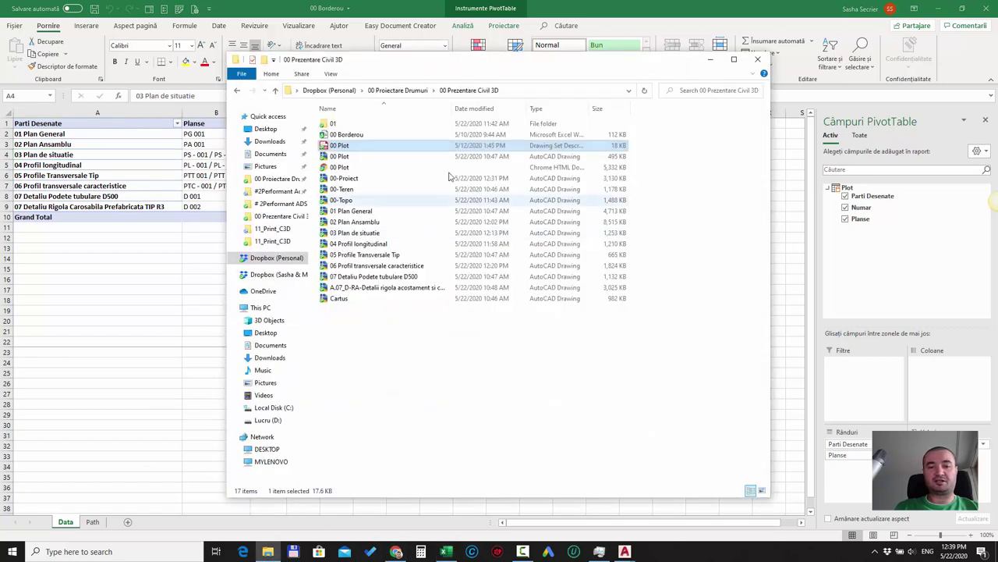
key("alt+Tab")
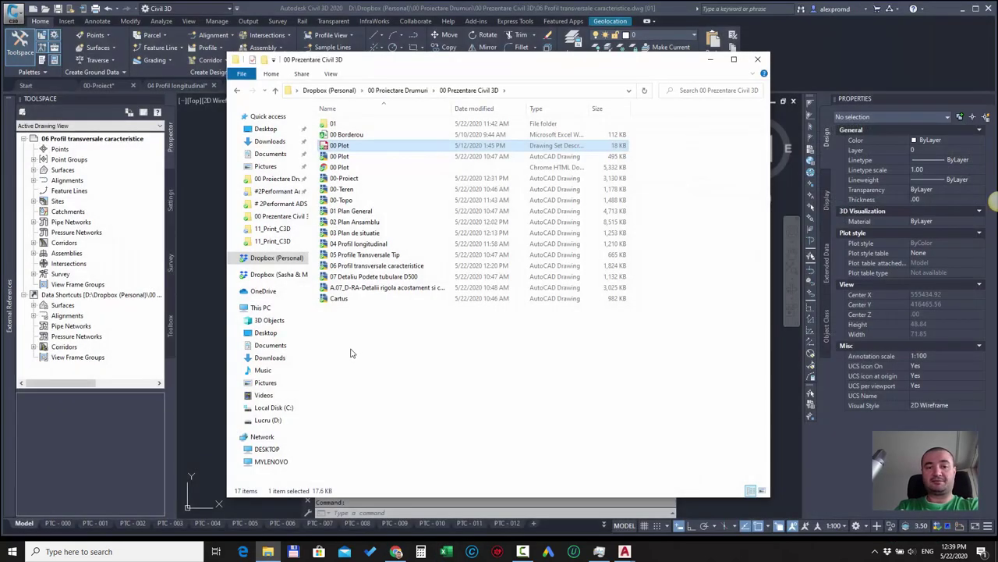
left_click(359, 156)
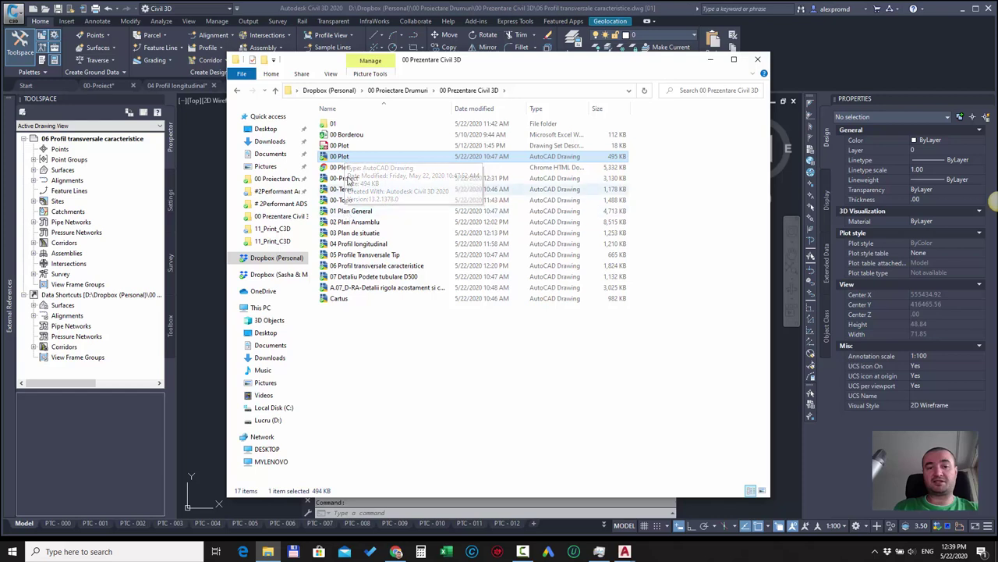
left_click(343, 167)
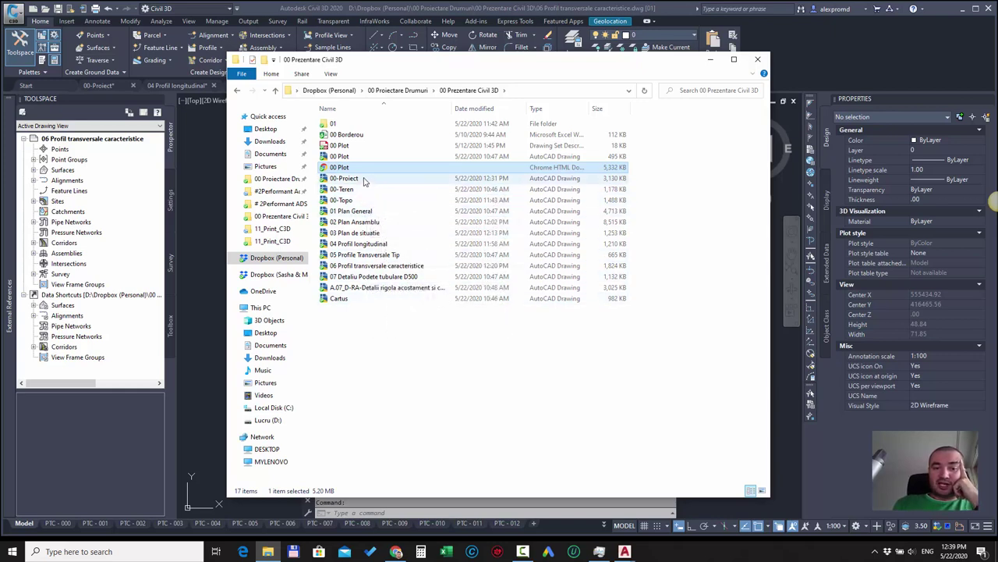
left_click(363, 179)
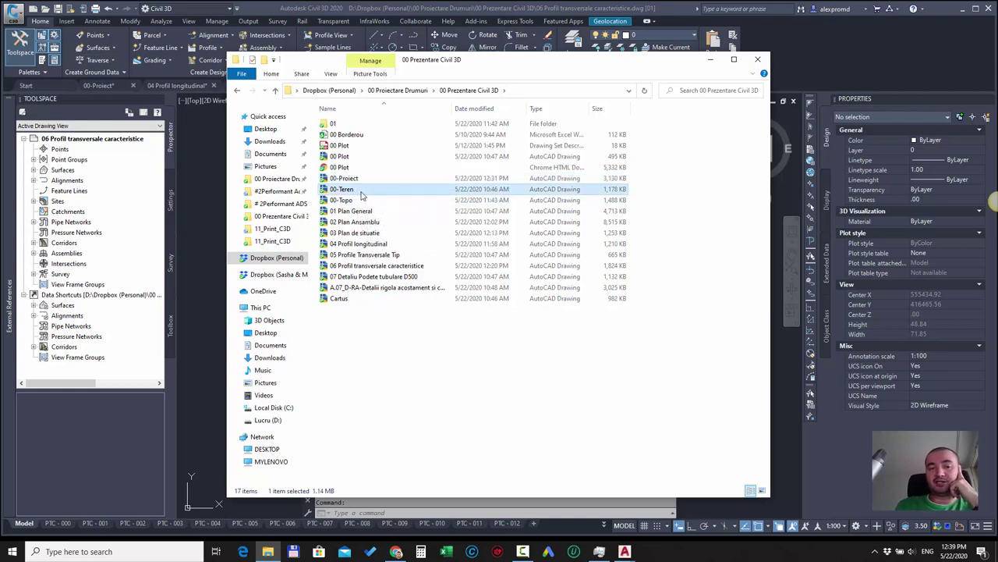
left_click(378, 202)
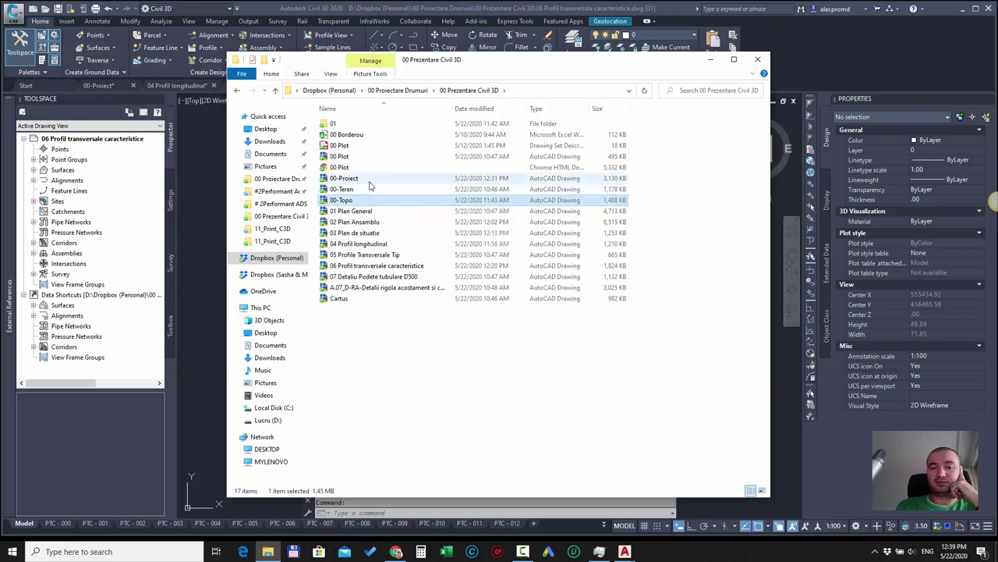
left_click(366, 181)
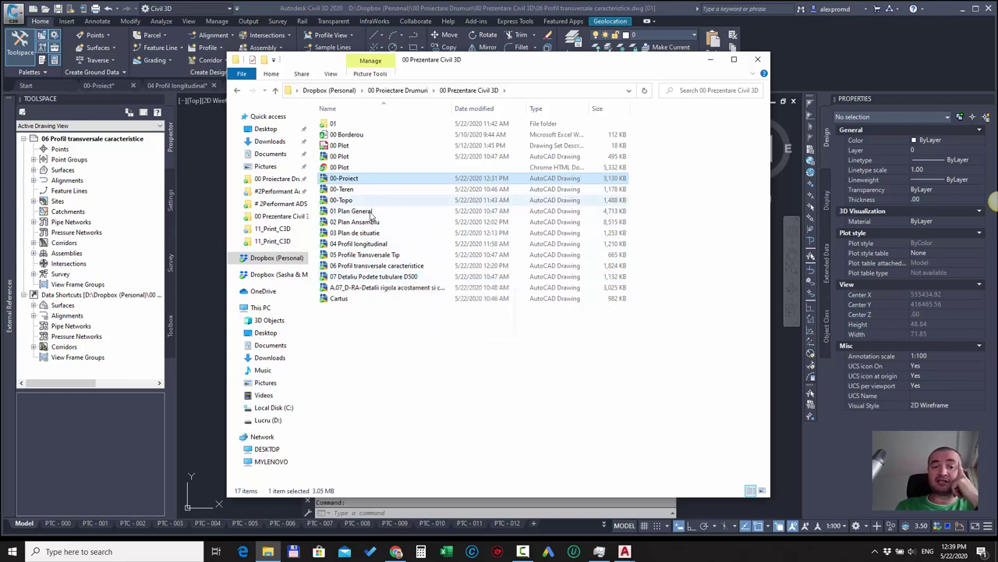
Point out the 02 Plan Ansamblu, 03 Plan de situatie and 04 Profil longitudinal drawings, then set Explorer aside.
left_click(380, 221)
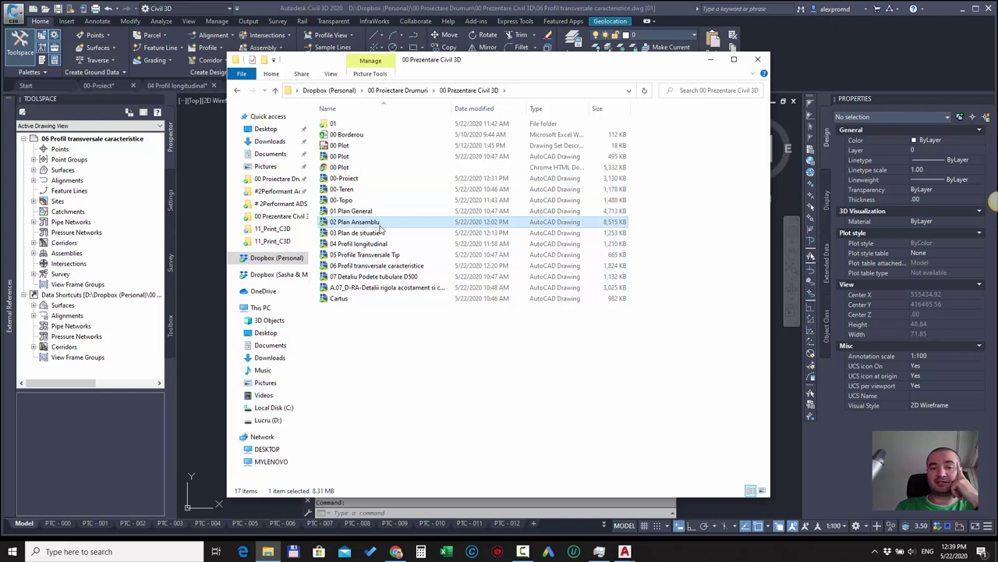
left_click(364, 182)
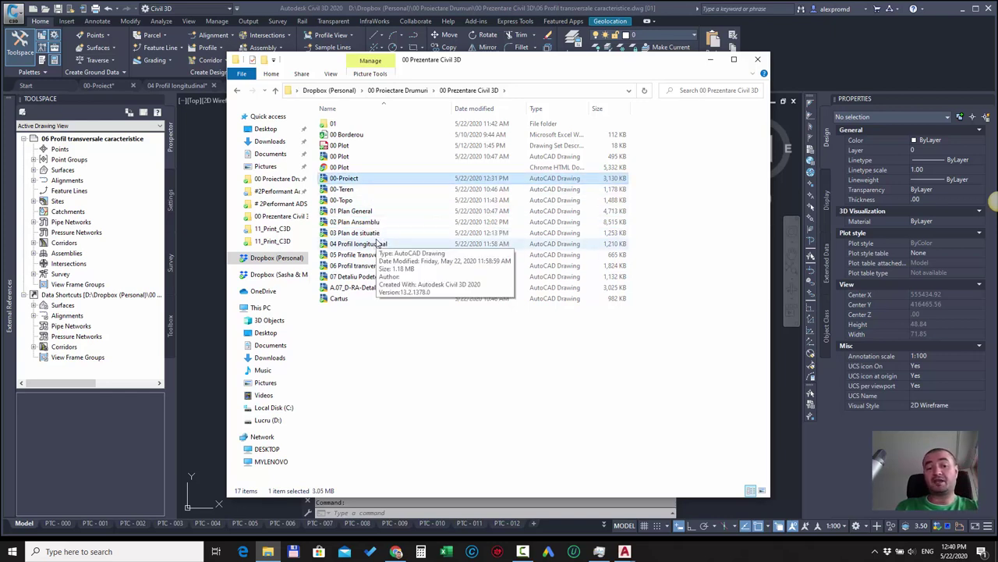
left_click(382, 234)
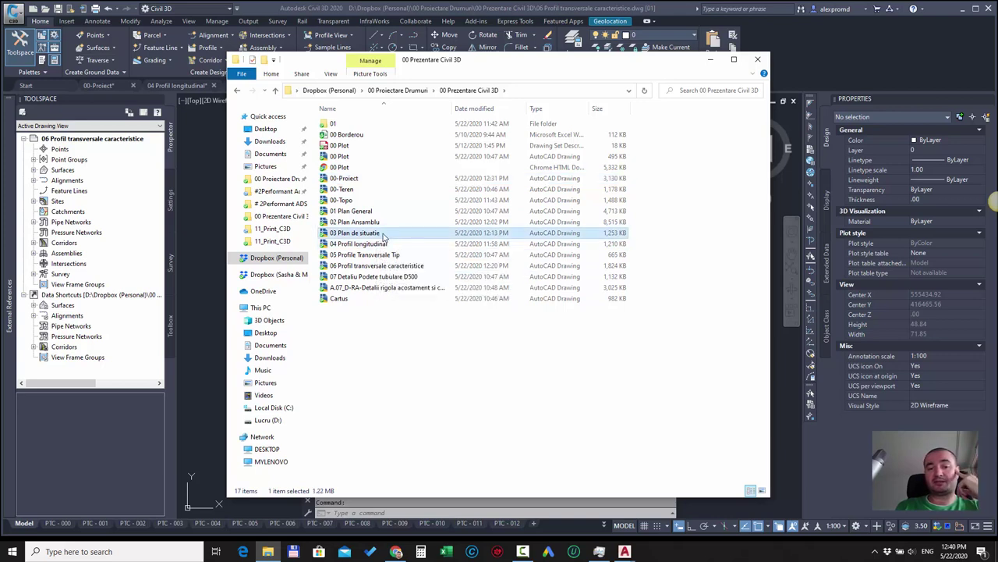
left_click(367, 179)
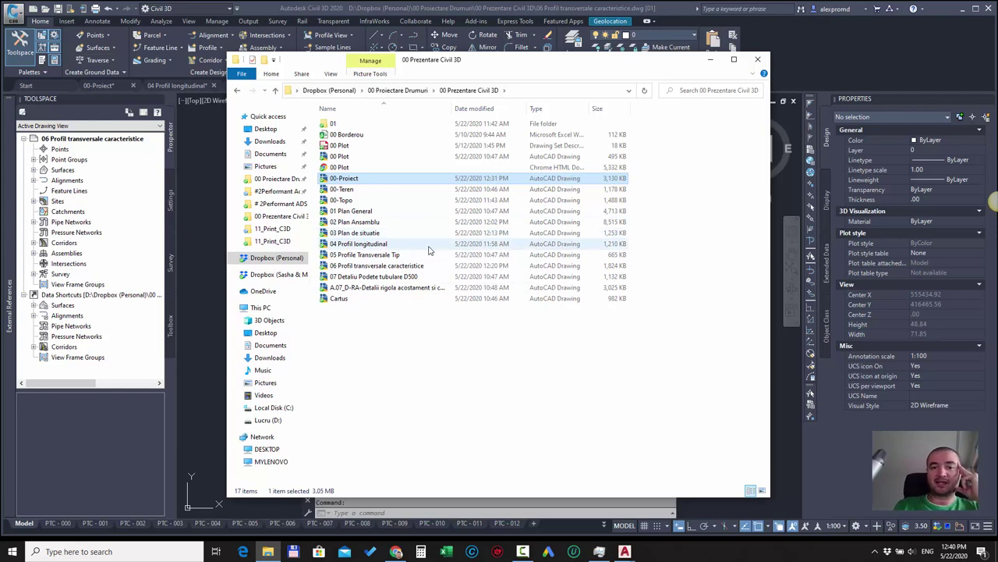
left_click(399, 244)
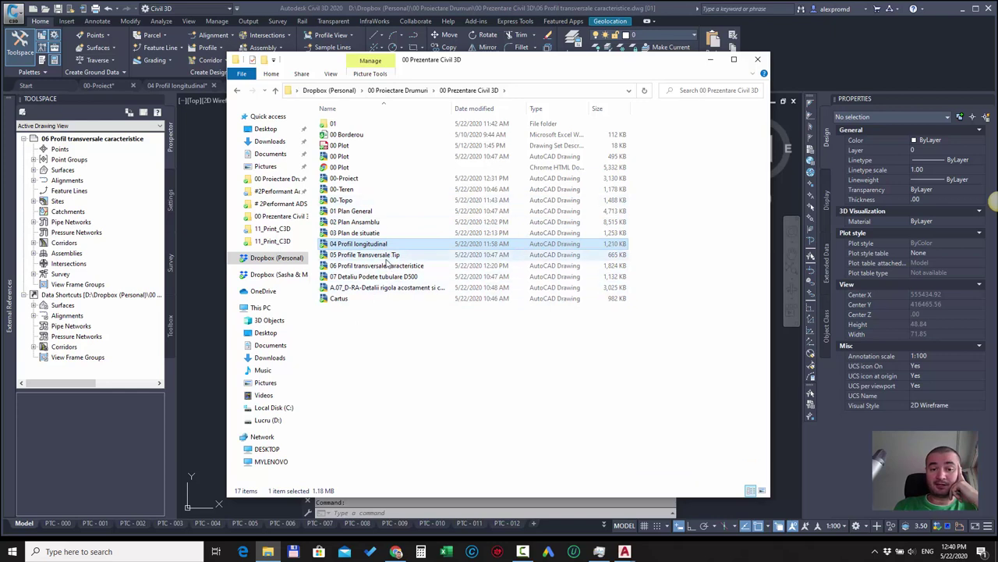
left_click(355, 179)
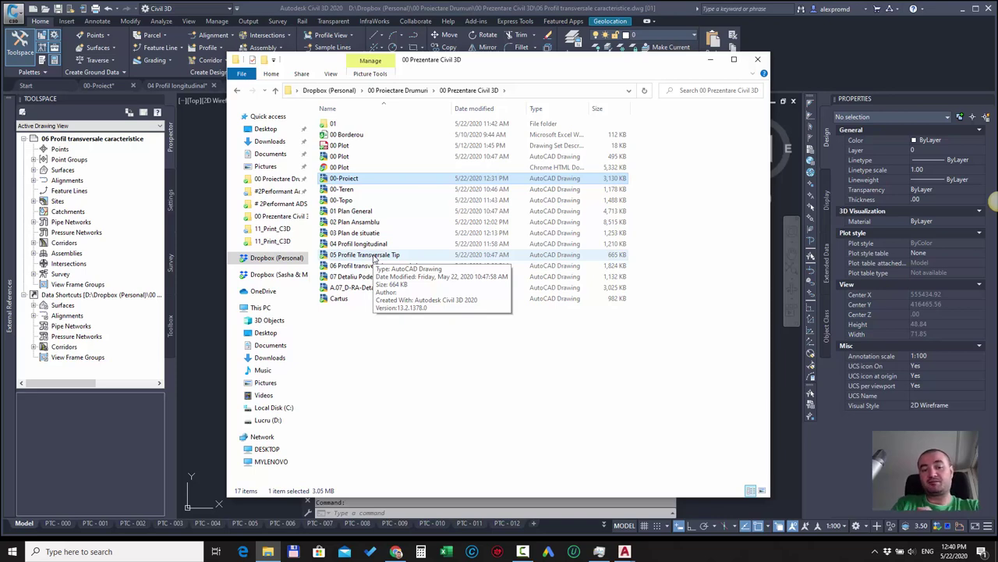
left_click(206, 147)
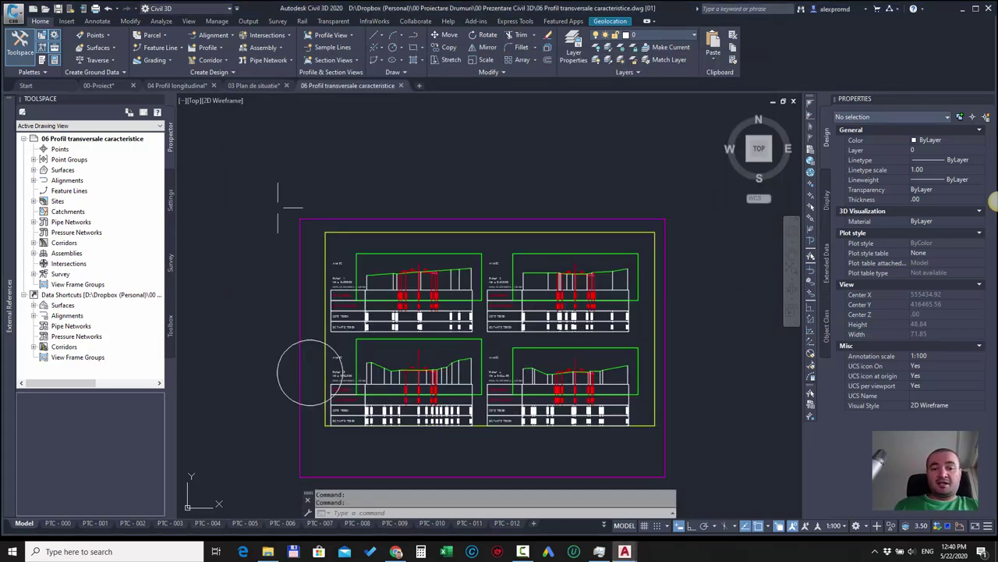
Switch to the 00-Proiect drawing and zoom around the road corridor.
left_click(99, 85)
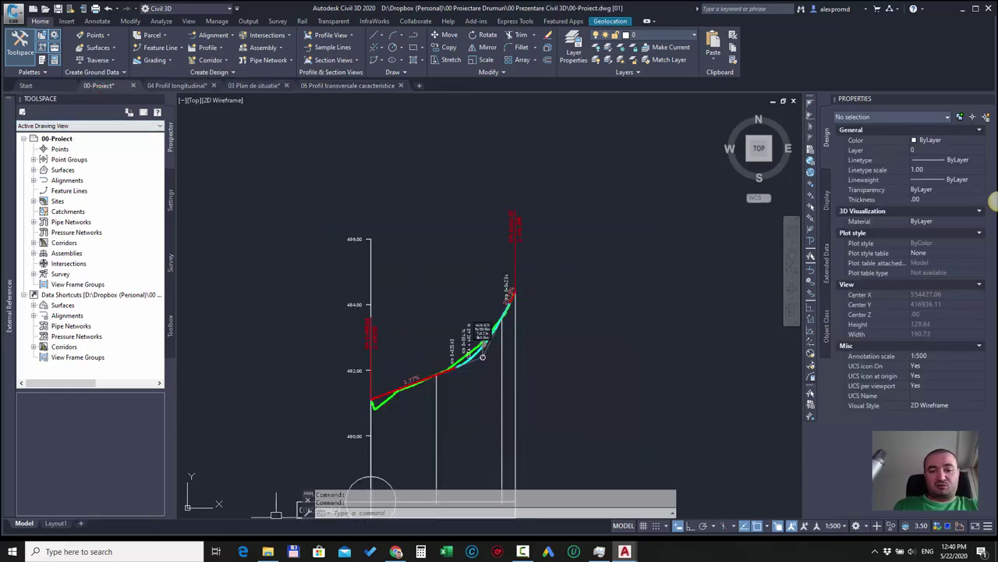
scroll(423, 285, "up", 3)
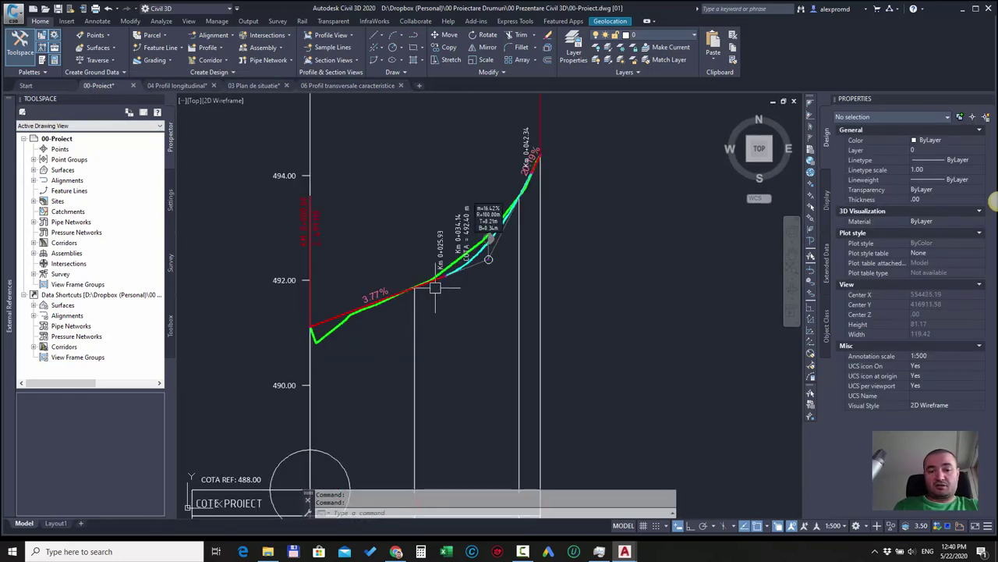
scroll(434, 278, "up", 2)
scroll(511, 250, "down", 8)
scroll(401, 245, "down", 8)
scroll(312, 187, "down", 5)
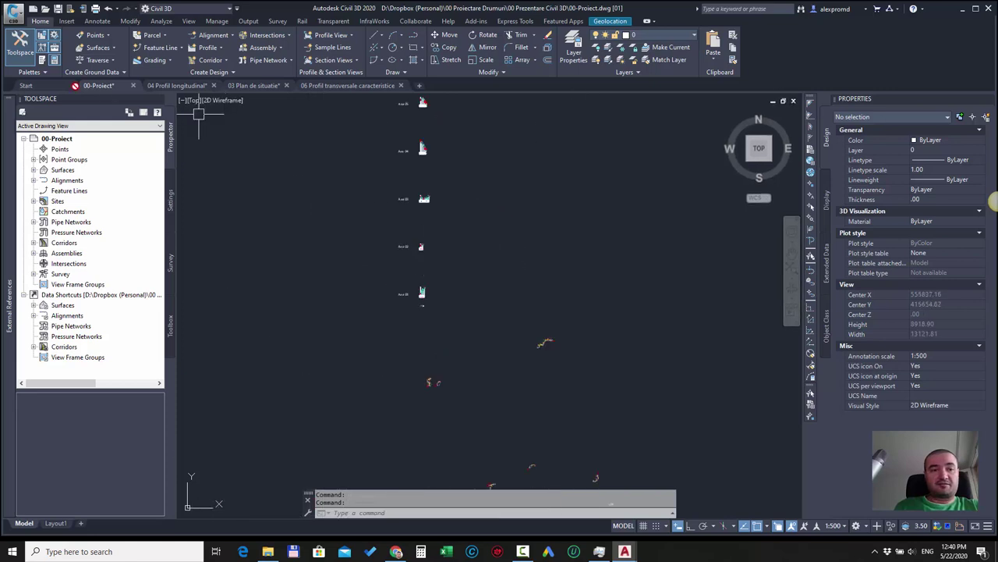
scroll(406, 242, "down", 3)
scroll(476, 284, "down", 2)
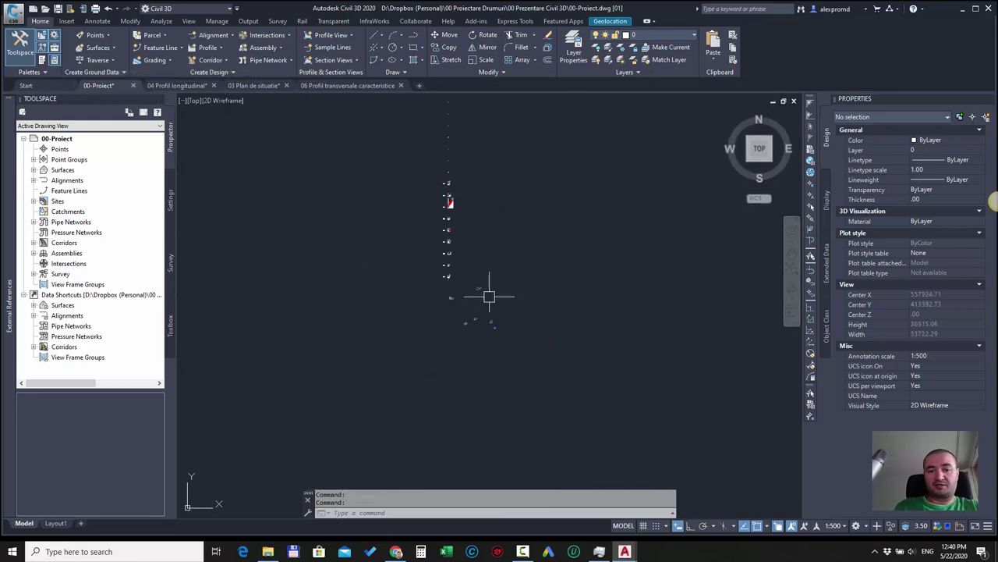
scroll(497, 329, "up", 2)
scroll(498, 329, "up", 3)
scroll(457, 332, "up", 4)
scroll(542, 357, "up", 4)
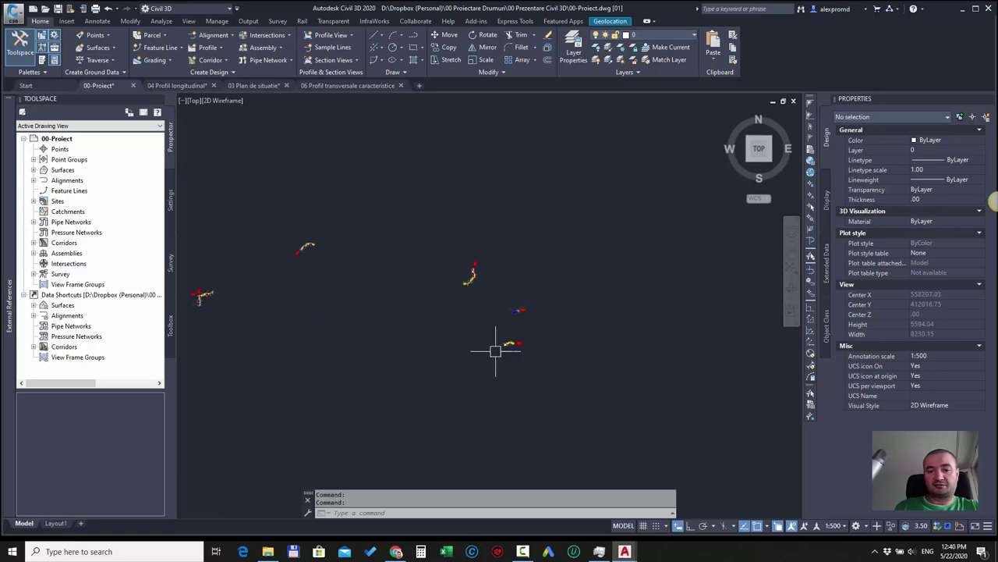
scroll(495, 350, "up", 4)
scroll(468, 319, "up", 4)
scroll(457, 292, "up", 3)
scroll(458, 312, "down", 6)
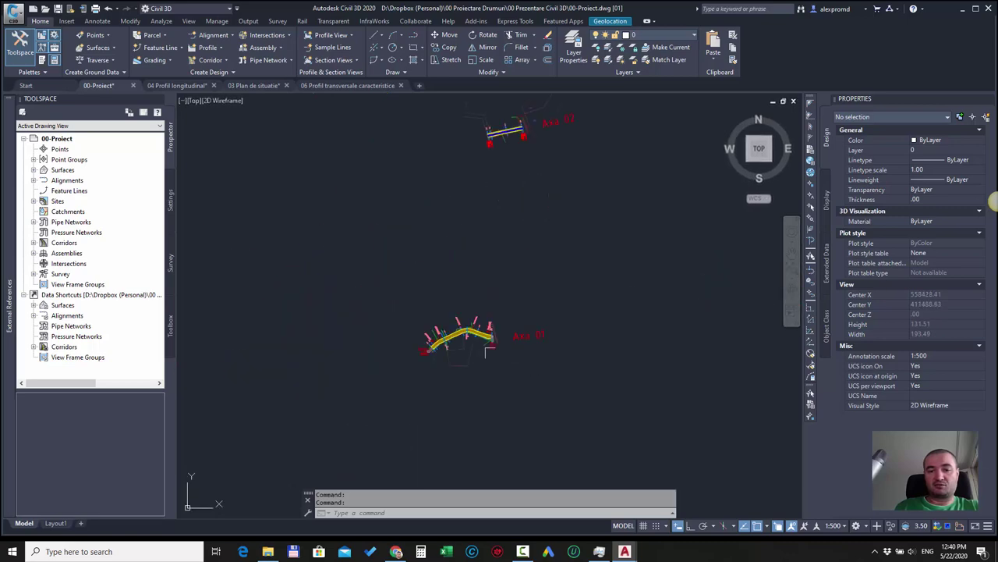
scroll(522, 139, "up", 5)
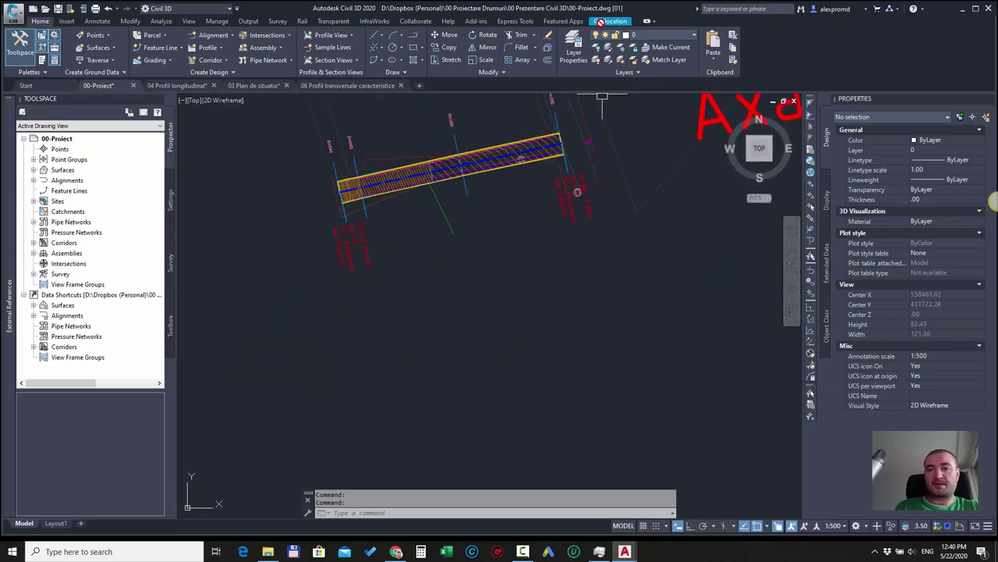
Turn on the aerial imagery map background and recentre the road corridor.
left_click(609, 22)
left_click(168, 52)
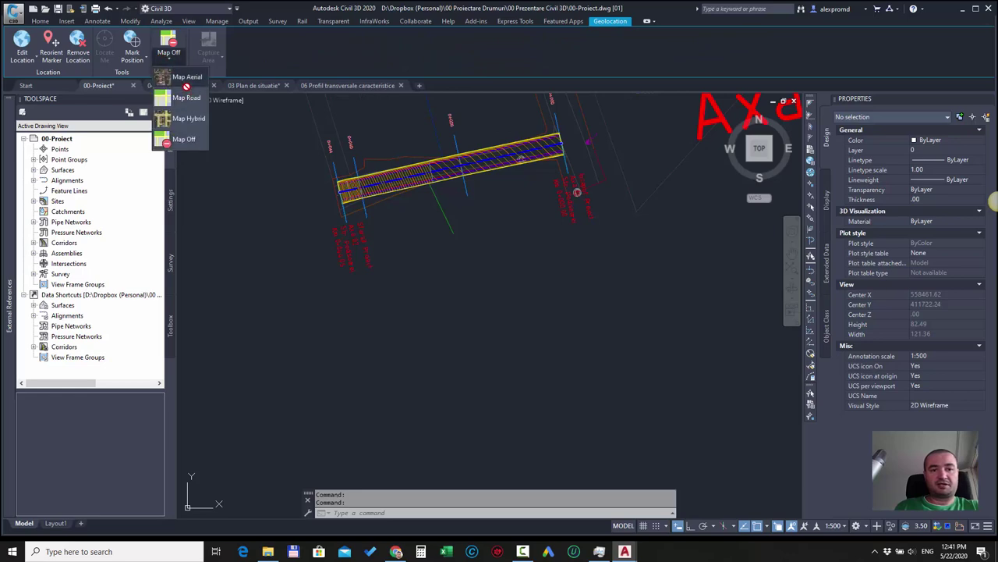
left_click(180, 137)
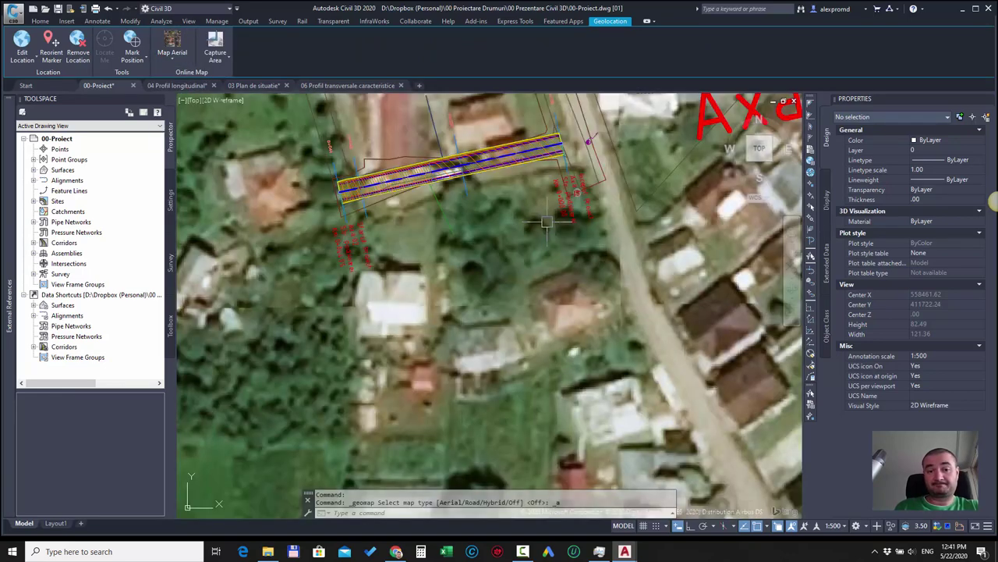
middle_click_drag(530, 242, 519, 371)
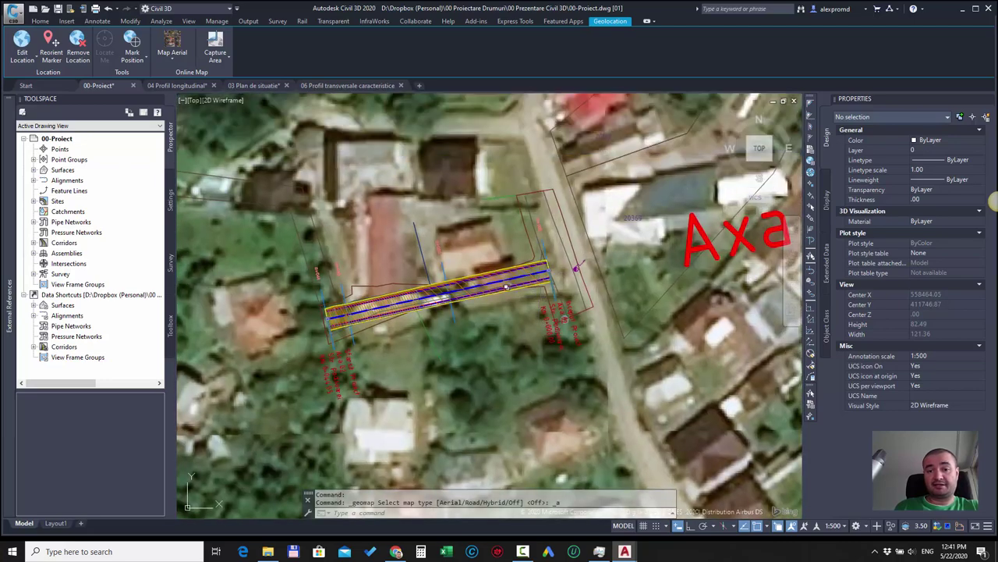
scroll(507, 287, "down", 2)
scroll(507, 287, "down", 2)
scroll(507, 287, "down", 5)
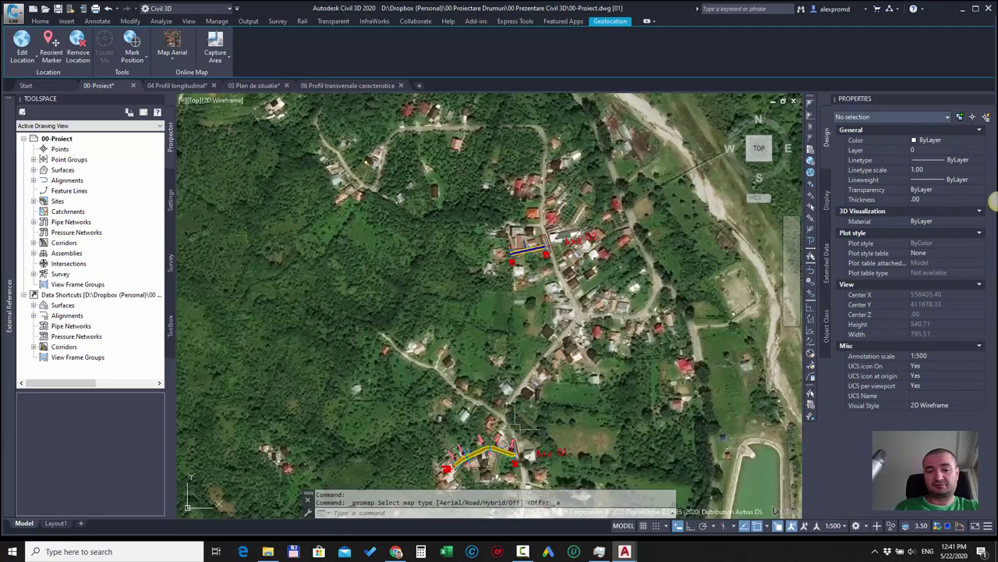
scroll(517, 425, "up", 2)
scroll(521, 429, "up", 5)
scroll(530, 435, "up", 1)
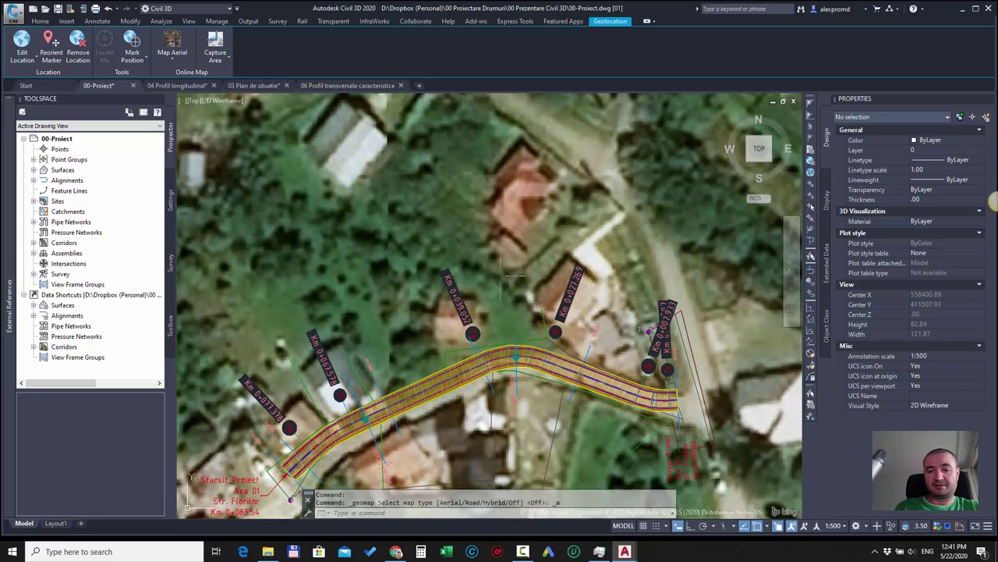
scroll(493, 249, "down", 2)
scroll(493, 249, "up", 2)
scroll(493, 250, "down", 1)
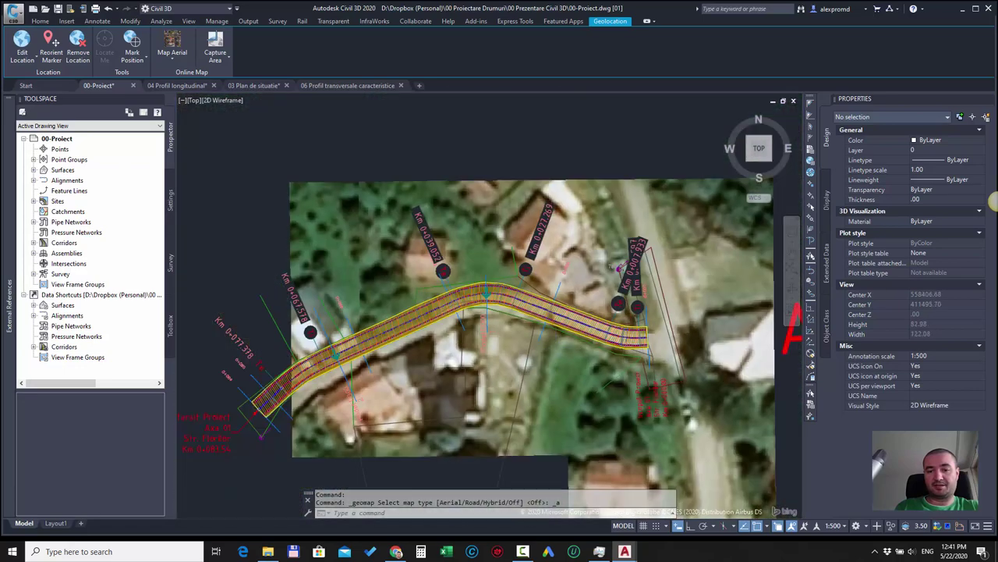
scroll(493, 250, "down", 4)
Turn the aerial map background off and pan to reveal the Axa label.
left_click(173, 58)
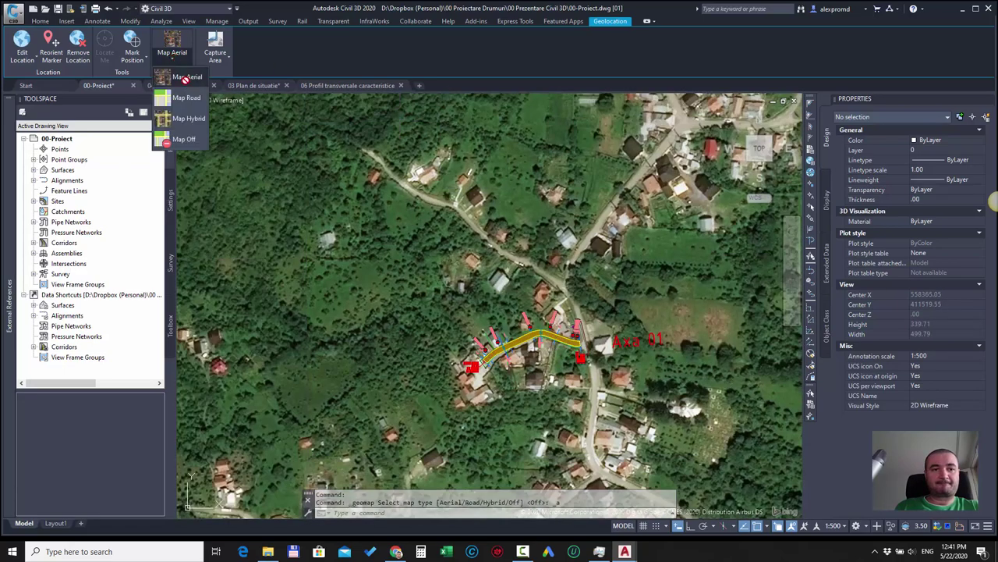
left_click(184, 138)
scroll(584, 356, "up", 1)
scroll(542, 349, "down", 4)
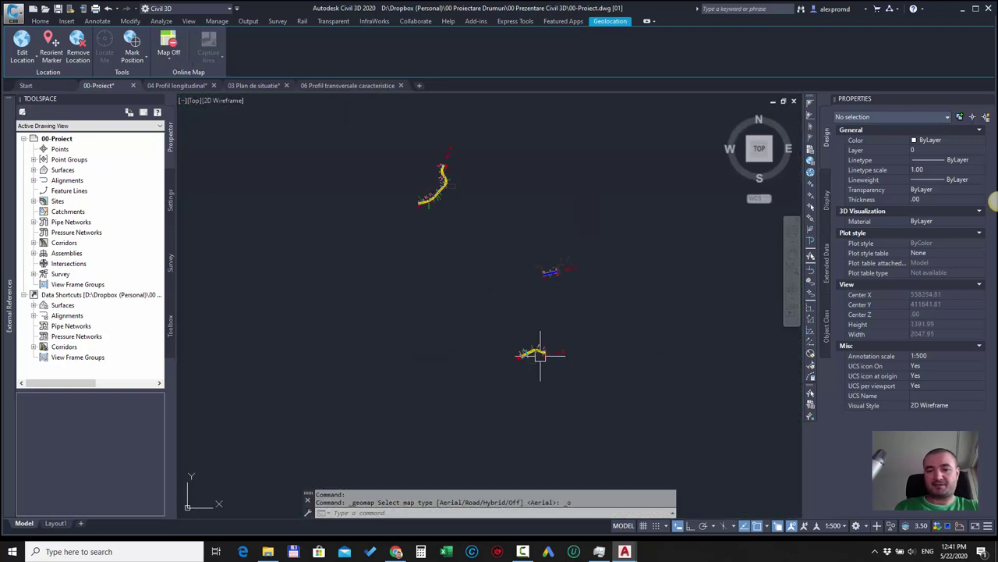
scroll(548, 269, "up", 1)
scroll(548, 270, "up", 5)
scroll(640, 305, "up", 3)
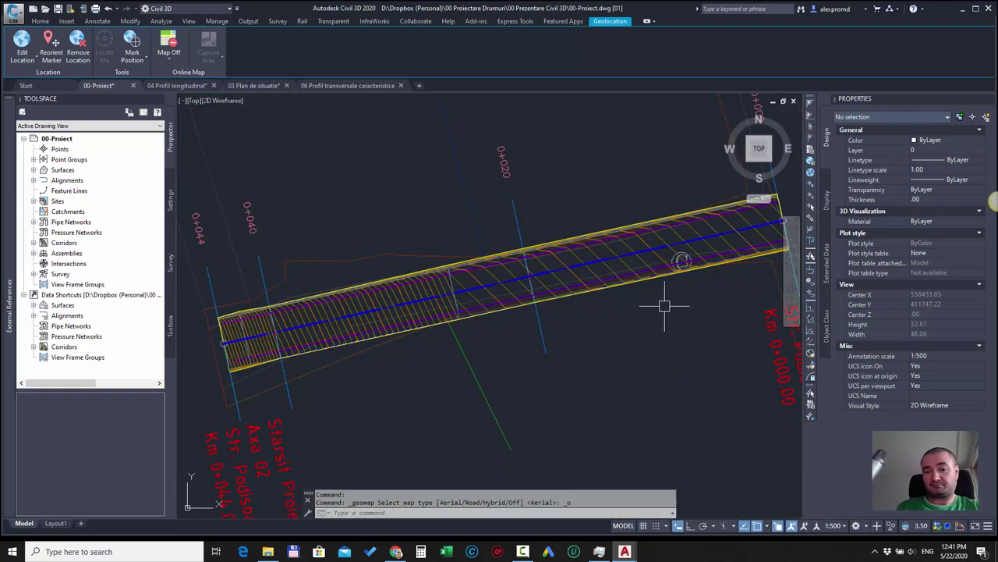
scroll(664, 305, "down", 1)
scroll(671, 312, "down", 2)
middle_click_drag(702, 319, 539, 312)
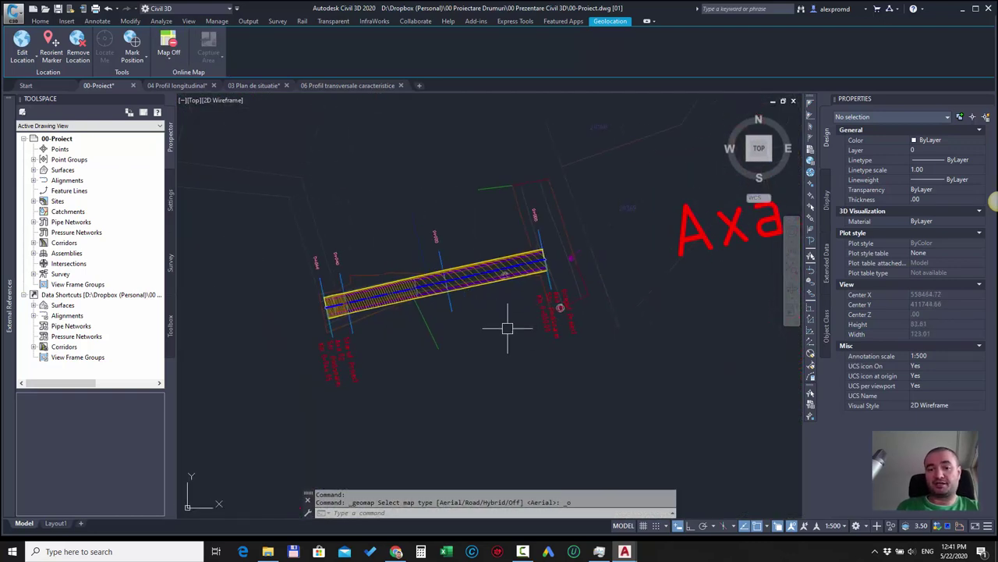
scroll(523, 314, "down", 3)
scroll(523, 313, "up", 3)
scroll(531, 312, "up", 3)
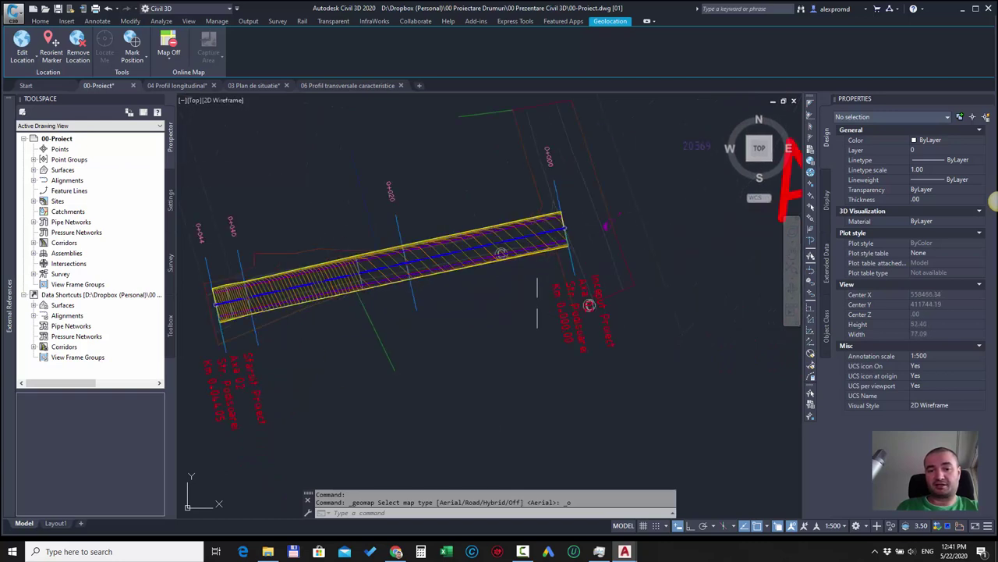
scroll(537, 320, "down", 5)
scroll(546, 316, "down", 10)
scroll(581, 300, "down", 8)
scroll(589, 281, "down", 5)
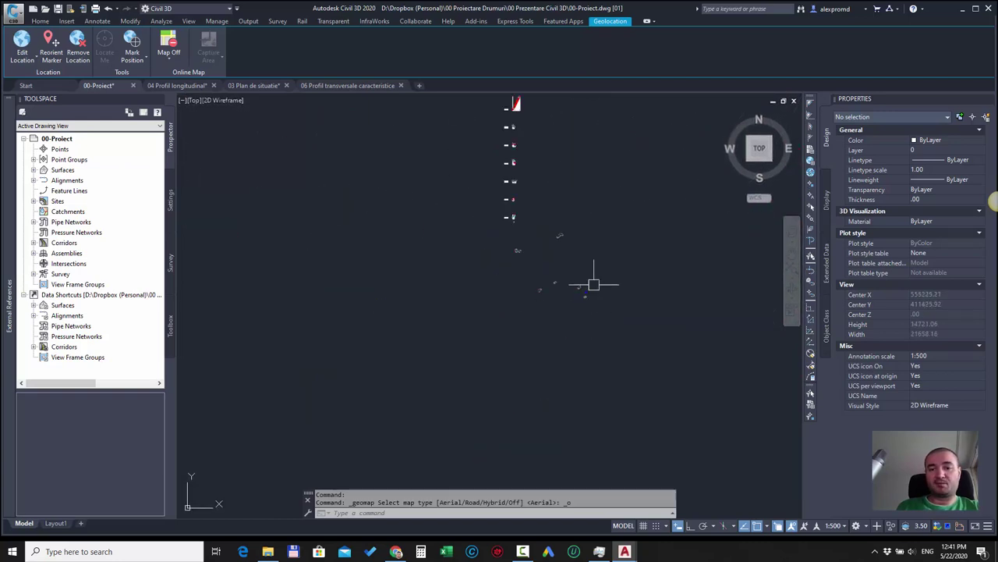
Glance at the 04 Profil longitudinal drawing, then return to 00-Proiect and zoom to the profile.
left_click(177, 85)
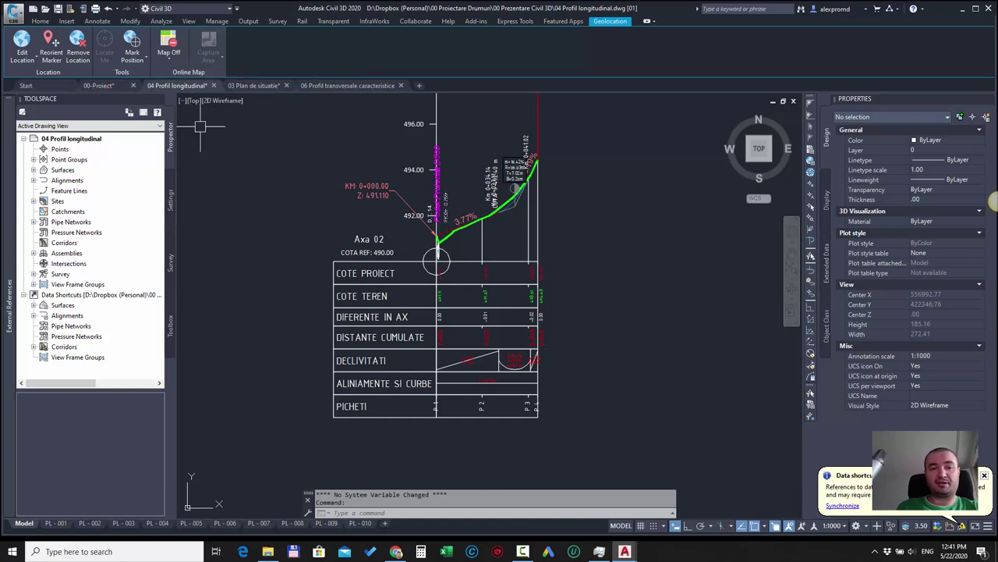
left_click(100, 86)
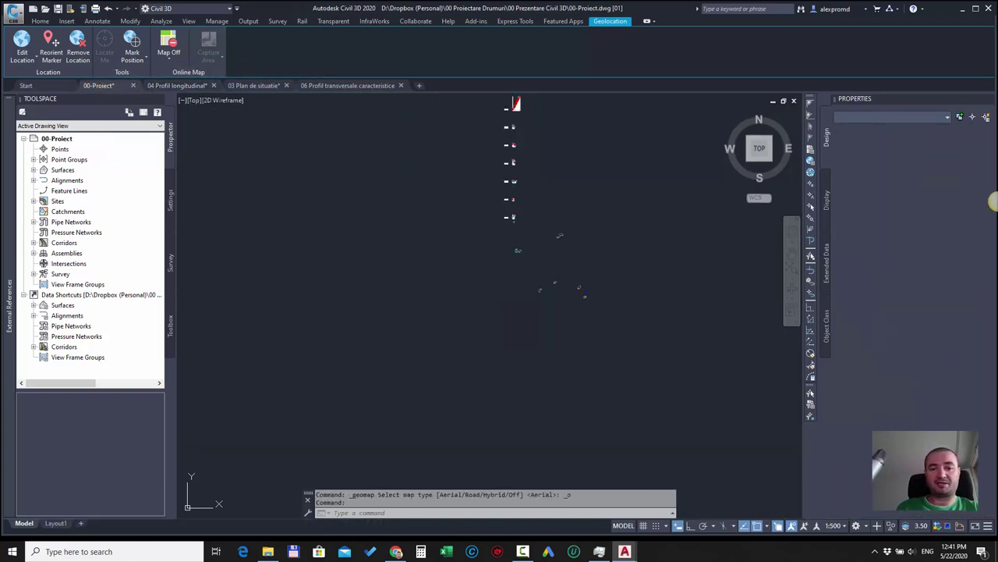
scroll(513, 208, "up", 3)
scroll(492, 190, "up", 3)
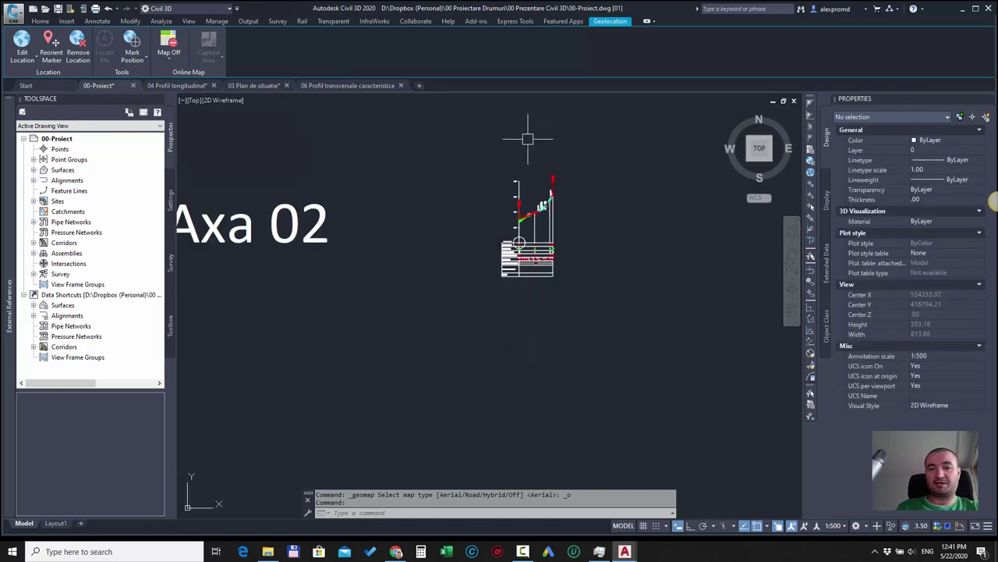
scroll(525, 138, "up", 3)
scroll(546, 212, "up", 2)
scroll(518, 219, "up", 2)
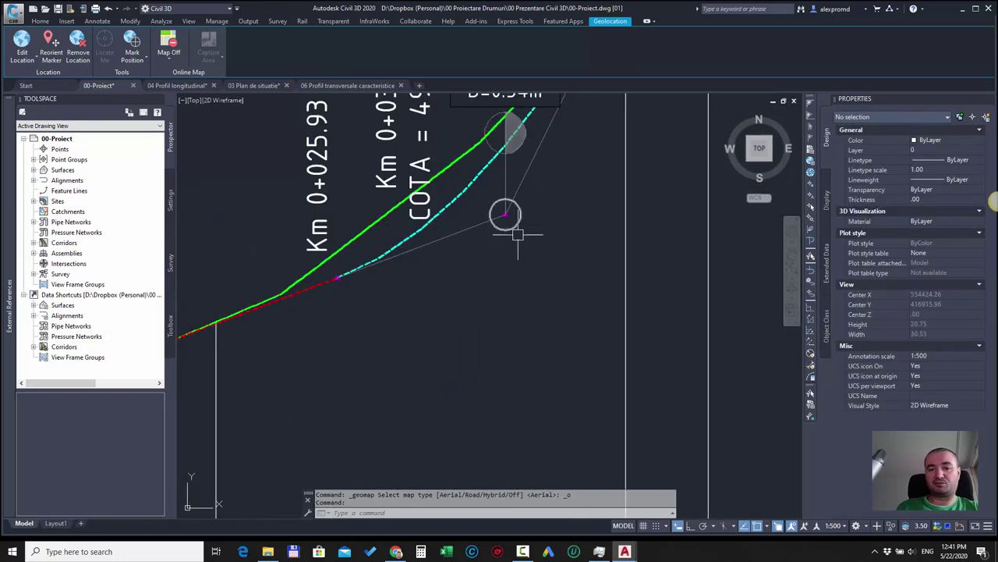
scroll(534, 243, "down", 1)
scroll(533, 243, "up", 2)
Move the design profile's vertex so grades read 10.96% and 4.78%, then save.
left_click(513, 230)
scroll(515, 231, "down", 2)
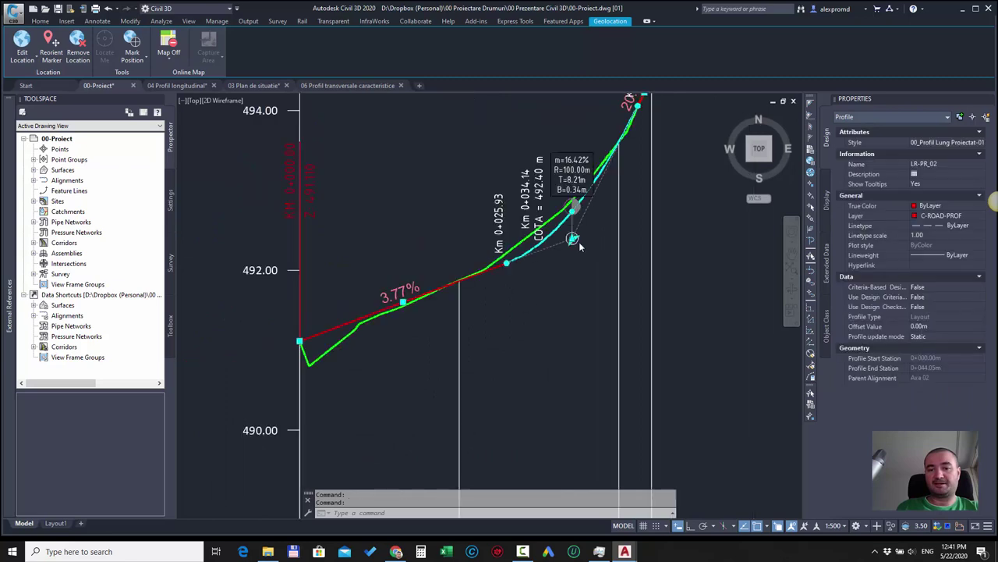
left_click(572, 237)
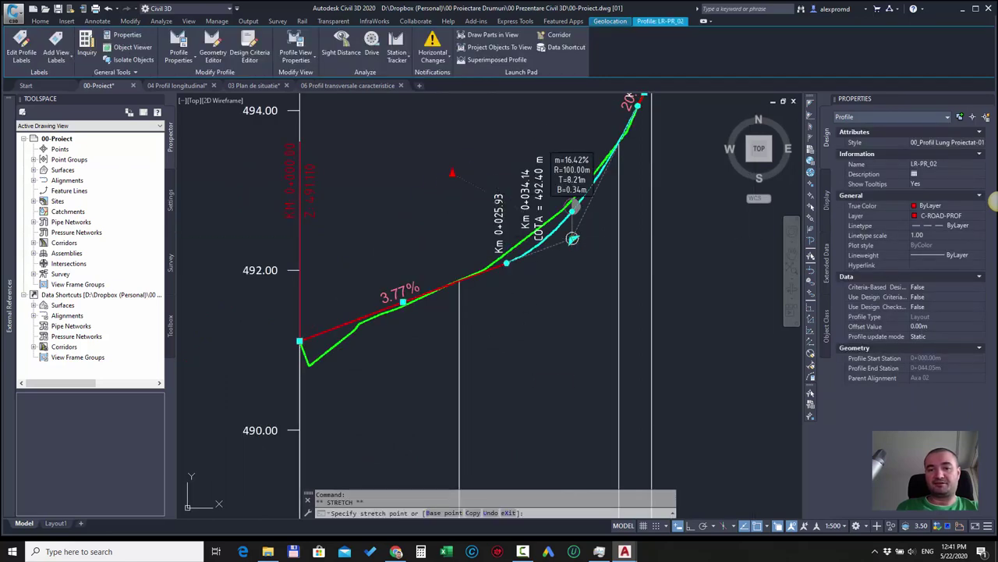
left_click(453, 173)
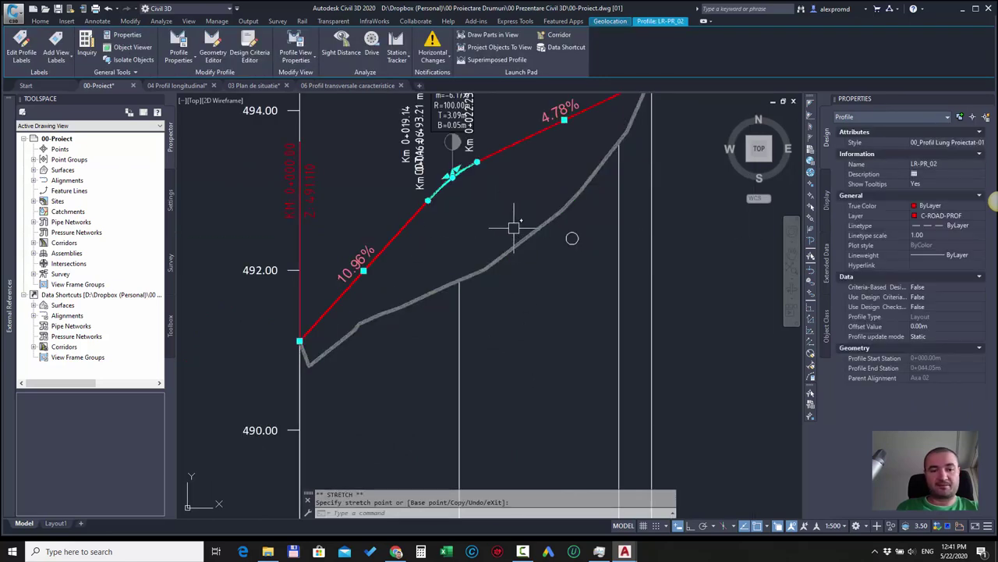
key("Escape")
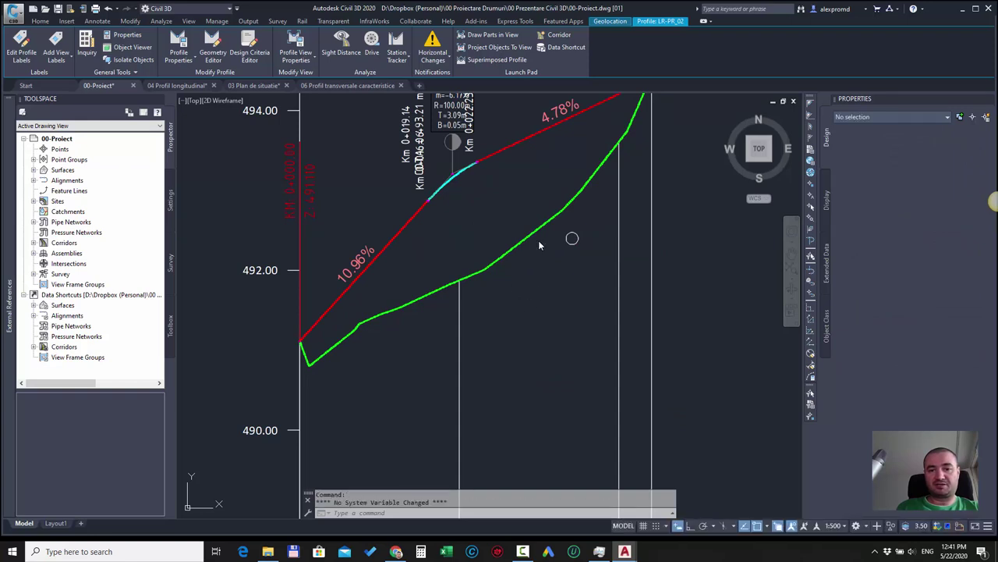
left_click(485, 215)
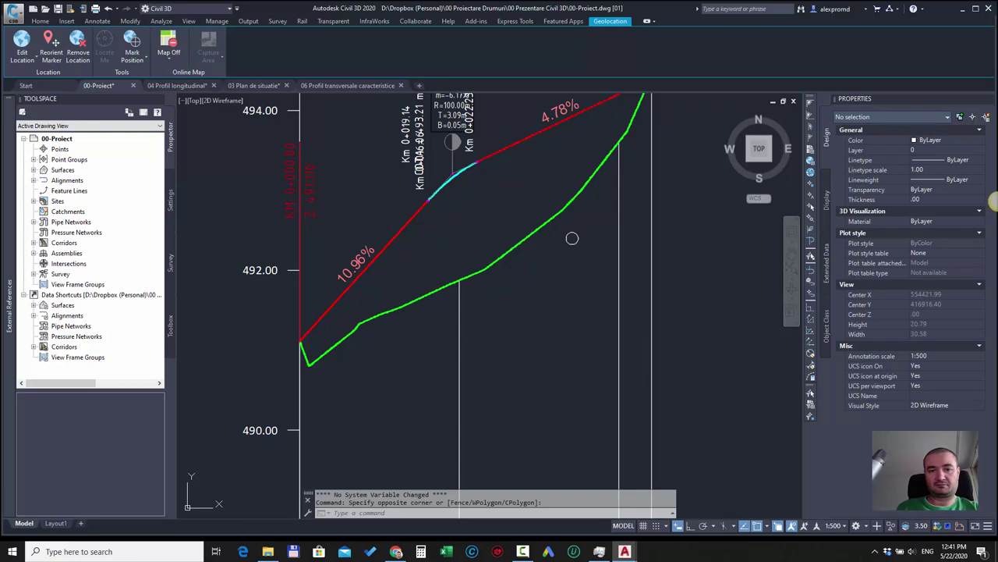
key("ctrl+s")
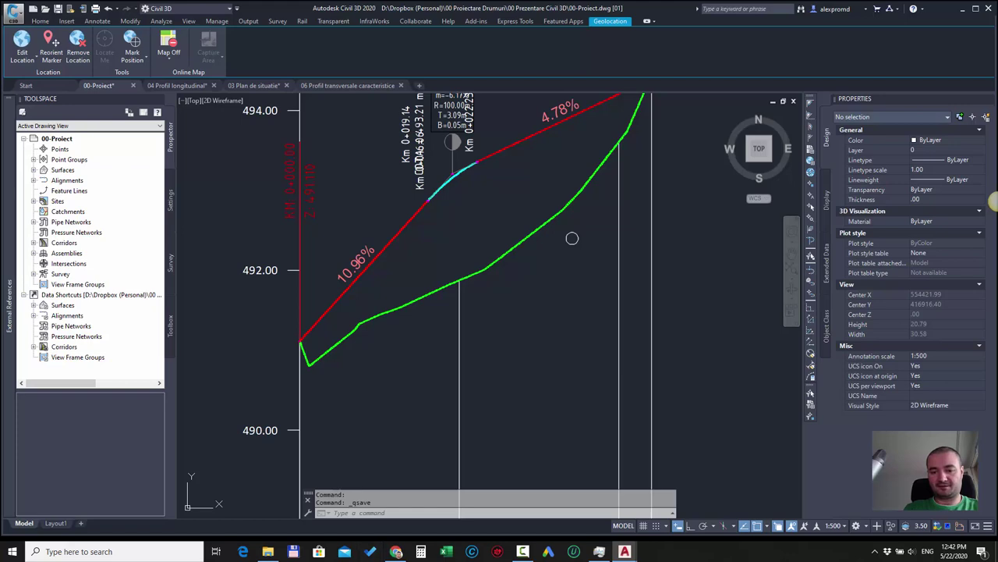
Close the Chrome window and return focus to the Civil 3D drawing.
left_click(396, 552)
left_click(986, 9)
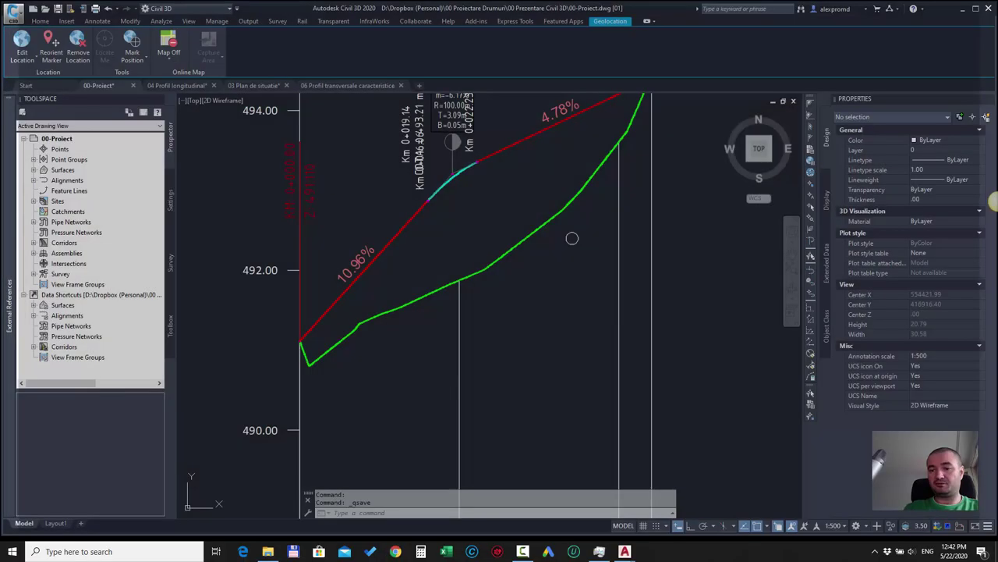
left_click(876, 552)
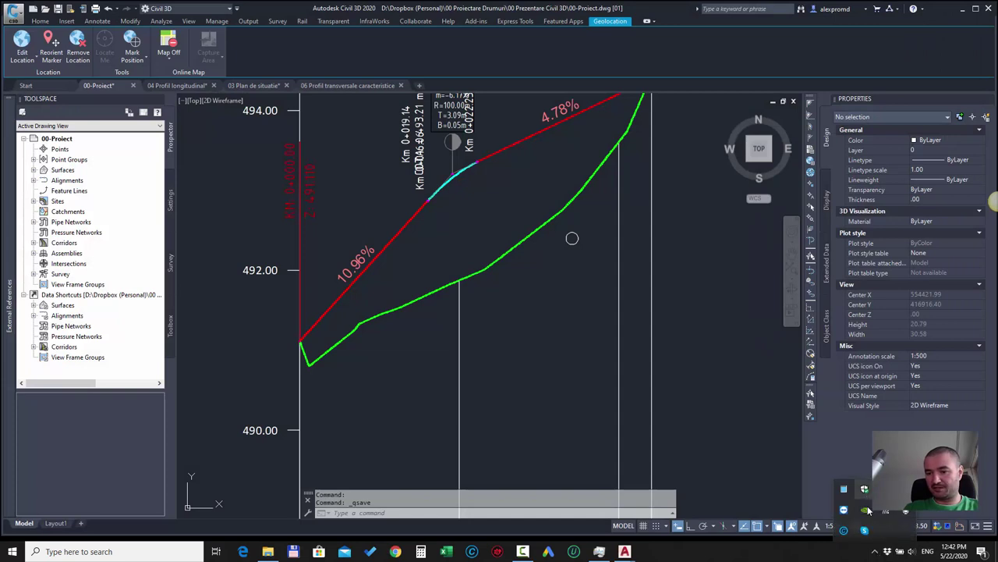
left_click(575, 389)
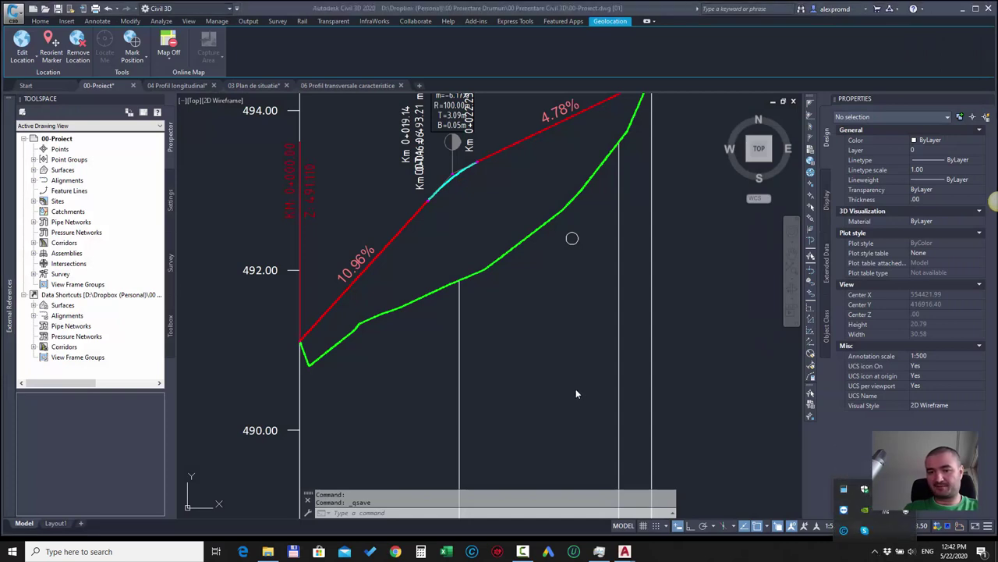
left_click(553, 374)
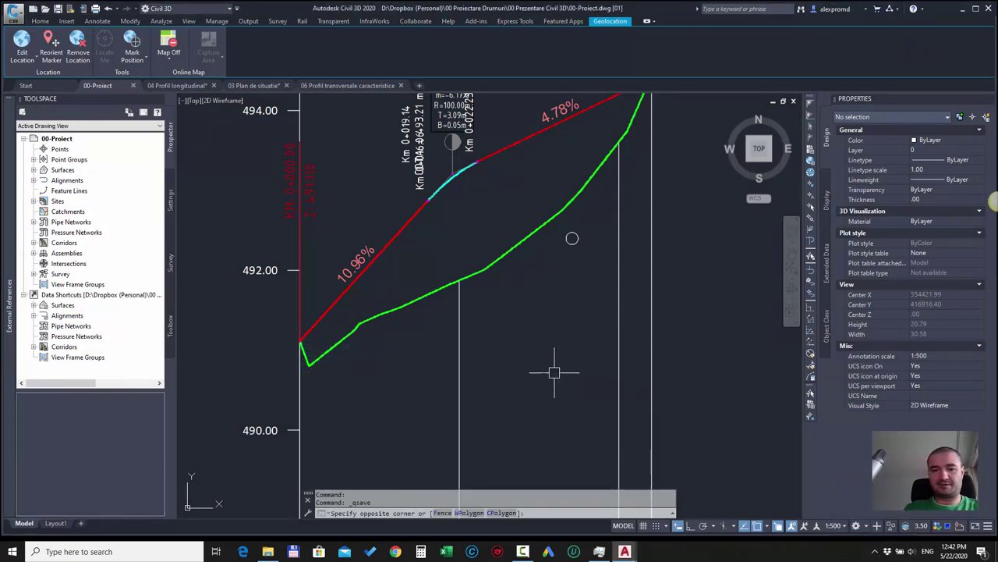
Review the PL-002 sheet layout of the 04 Profil longitudinal drawing.
left_click(178, 85)
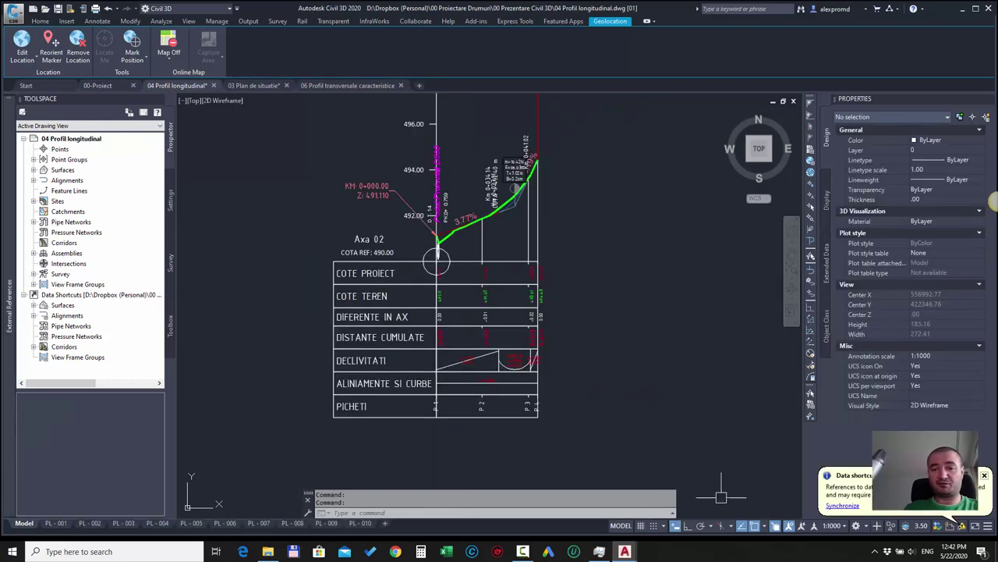
scroll(512, 187, "up", 2)
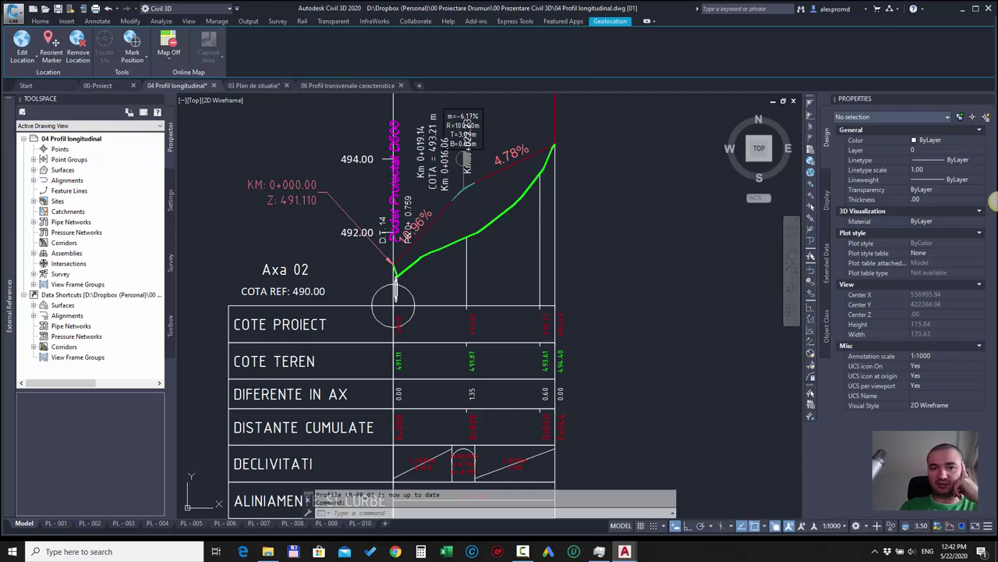
left_click(90, 522)
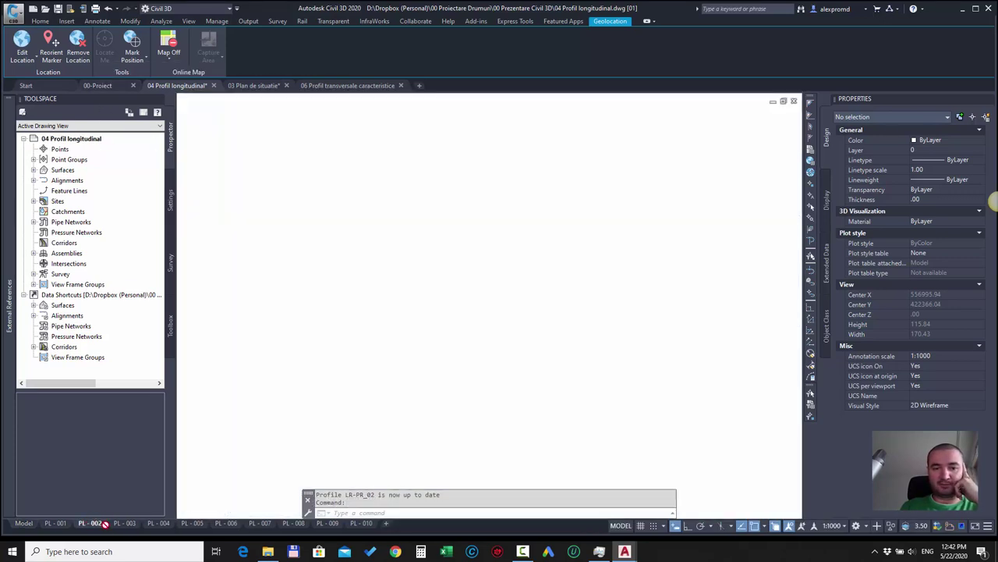
scroll(320, 222, "up", 4)
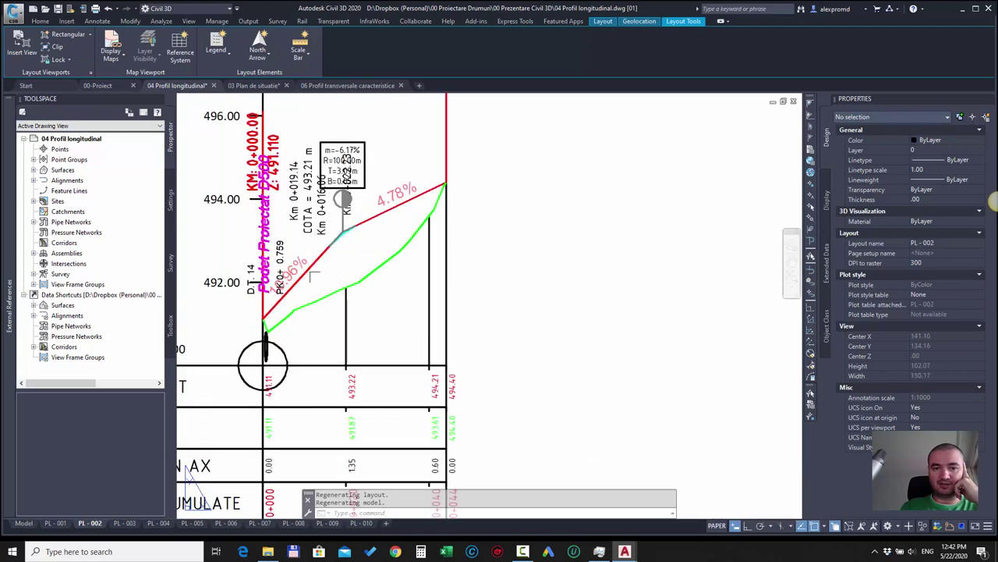
scroll(446, 257, "down", 2)
scroll(402, 267, "up", 2)
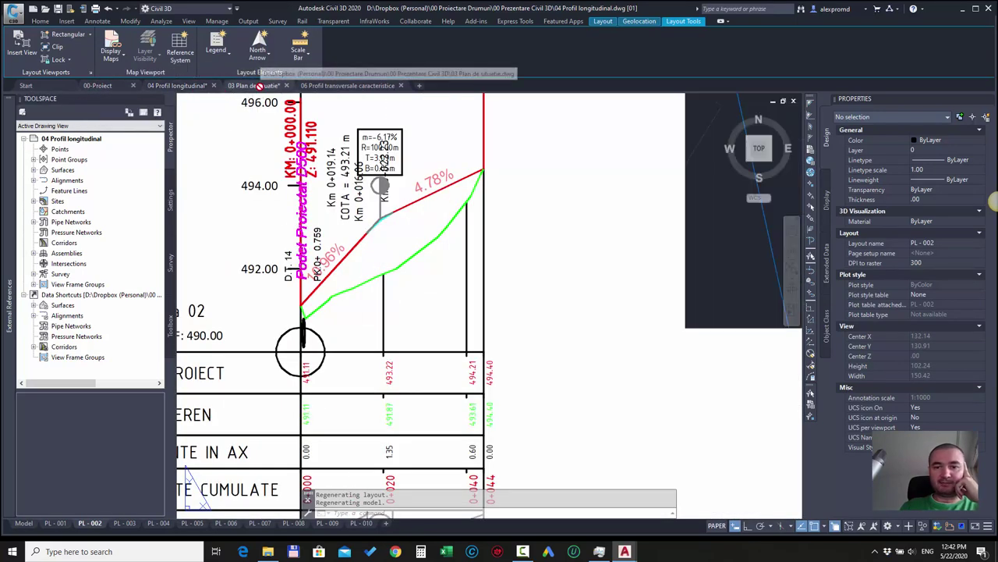
Glance at 03 Plan de situatie, then zoom around the 00-Proiect drawing.
left_click(260, 86)
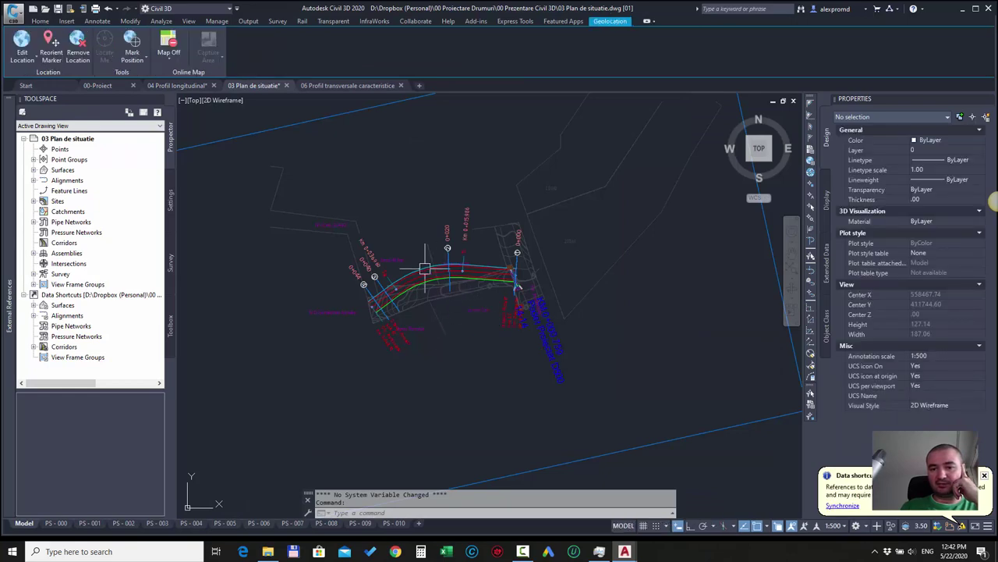
scroll(425, 269, "up", 4)
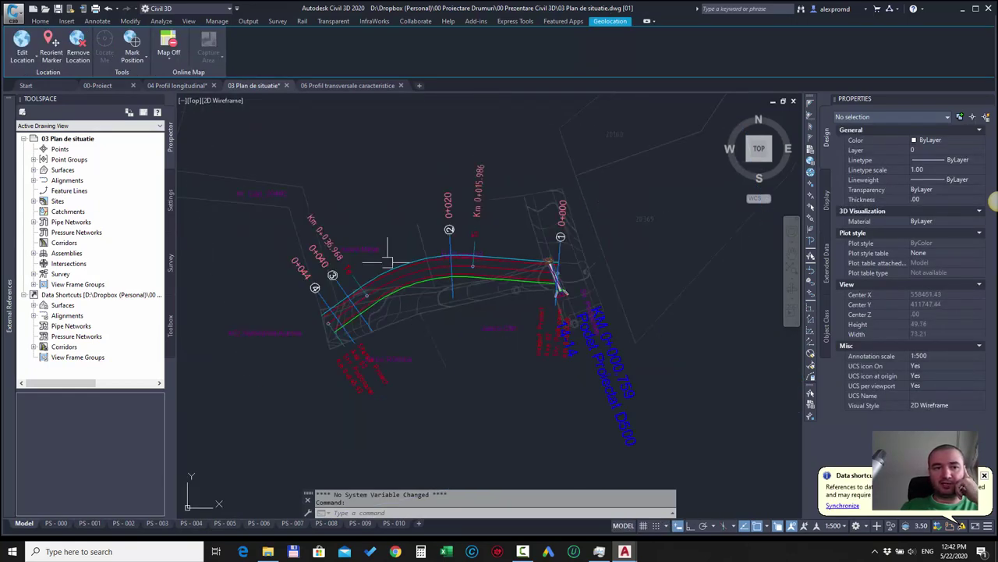
left_click(102, 81)
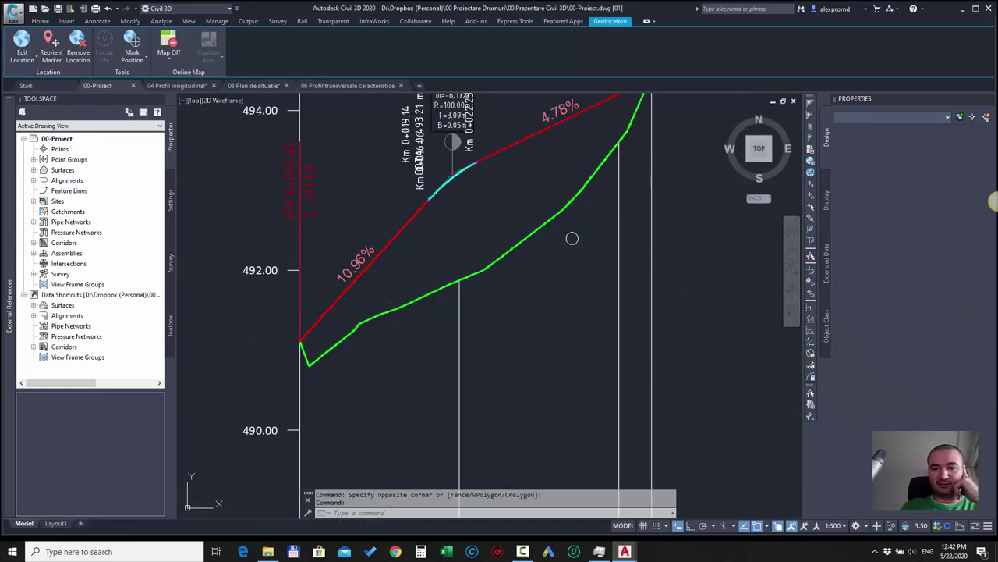
scroll(414, 215, "down", 3)
scroll(414, 215, "down", 3)
scroll(413, 215, "down", 2)
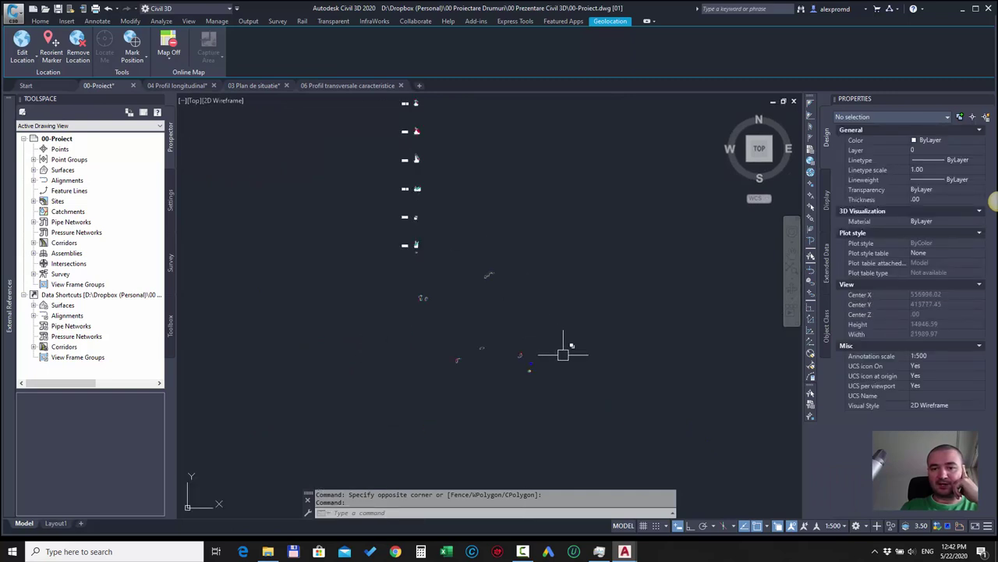
scroll(554, 349, "up", 5)
scroll(521, 356, "up", 7)
scroll(491, 312, "up", 7)
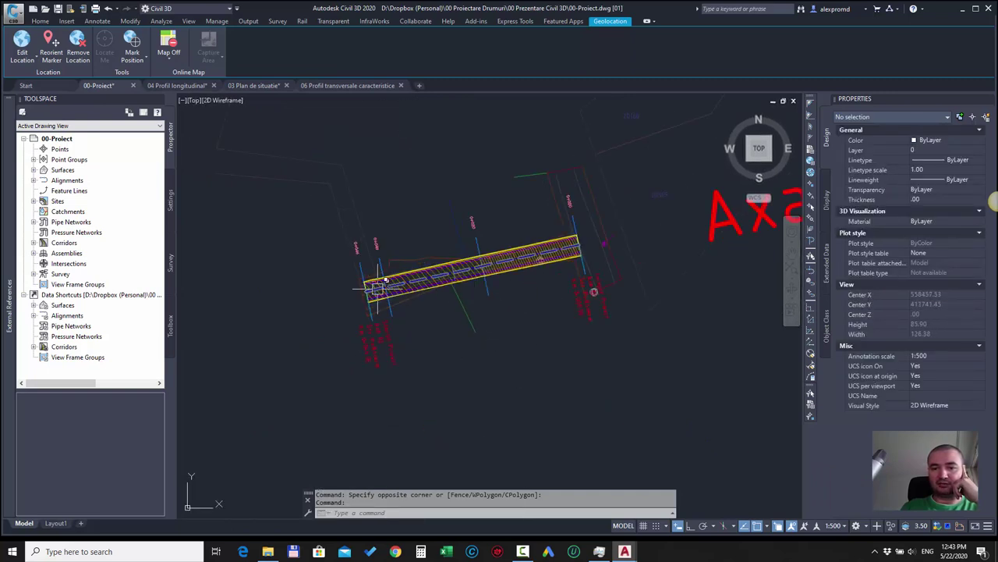
Back on 03 Plan de situatie, synchronize its data shortcut references.
left_click(262, 86)
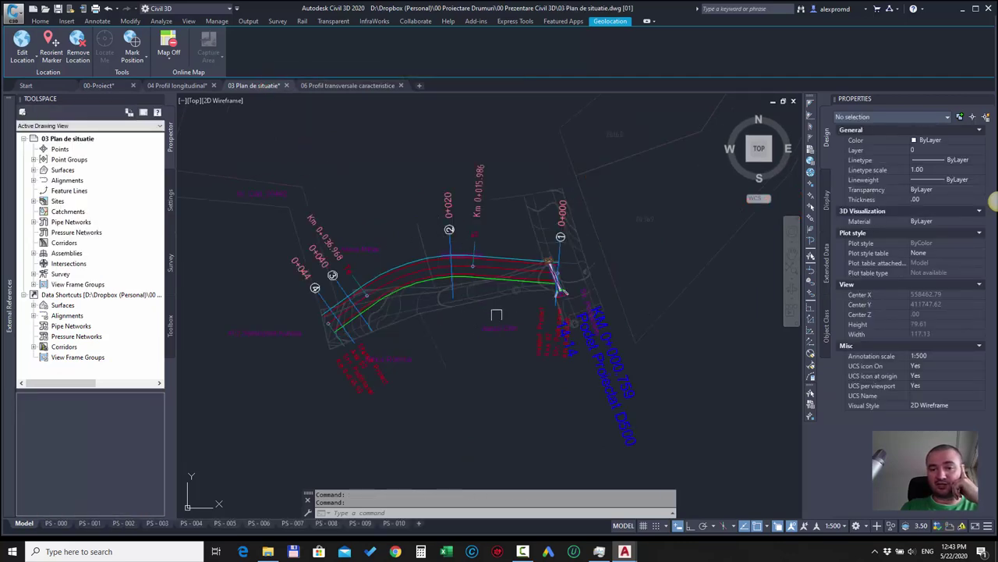
scroll(491, 312, "down", 3)
scroll(483, 307, "up", 3)
scroll(482, 304, "down", 3)
scroll(480, 302, "up", 1)
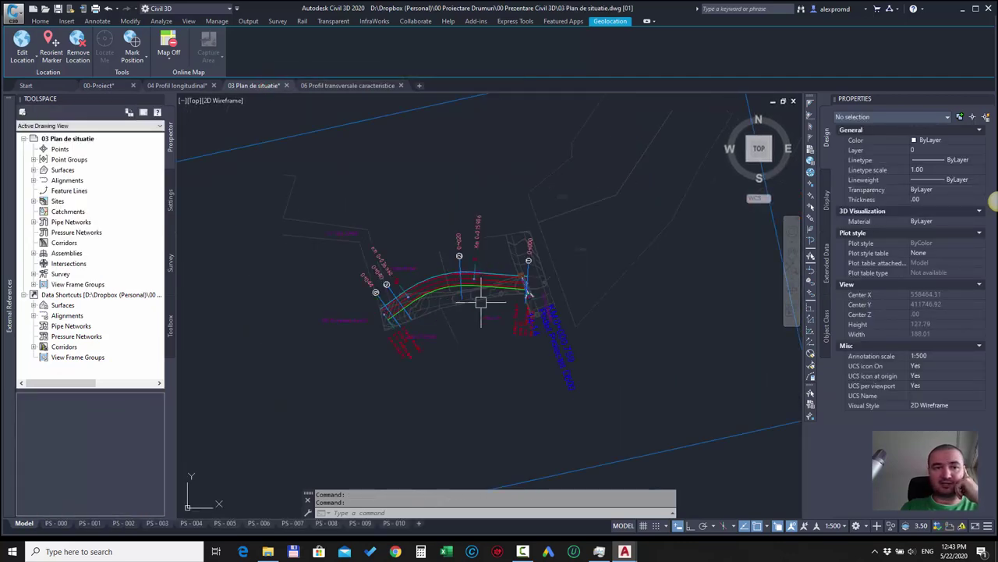
left_click(217, 22)
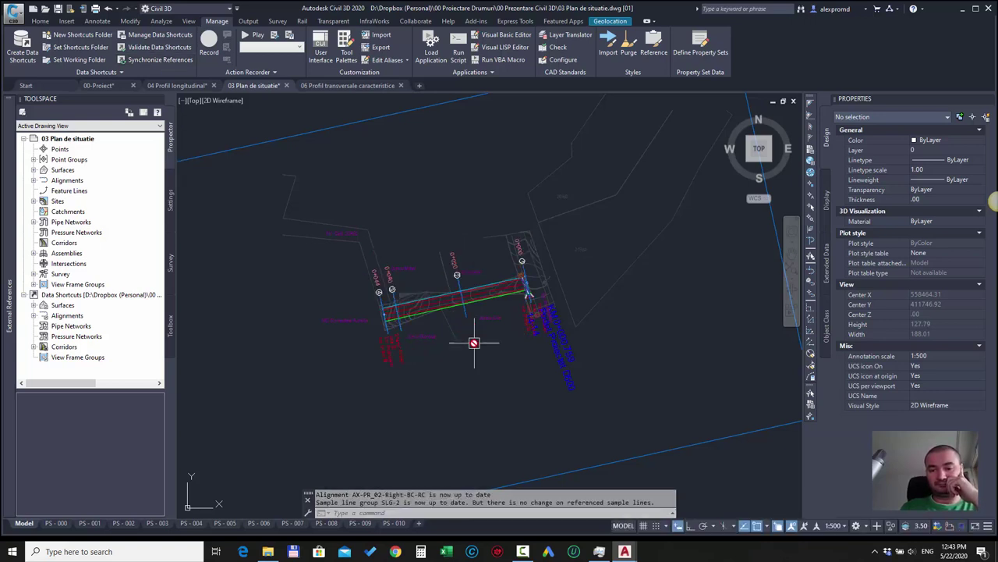
Inspect the PS-002 plan sheet, then move to the 06 Profil transversale caracteristice drawing.
scroll(433, 305, "up", 4)
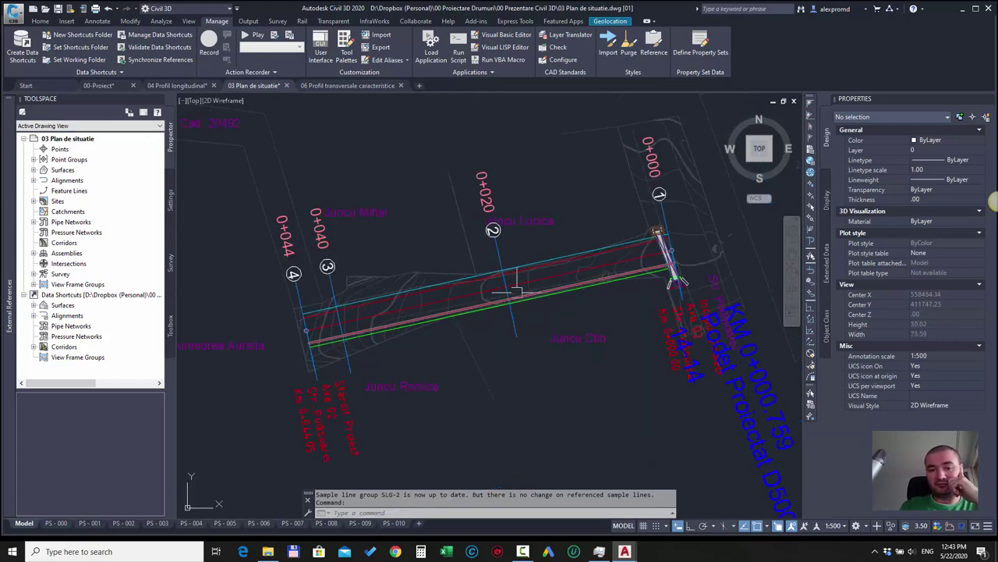
left_click(124, 522)
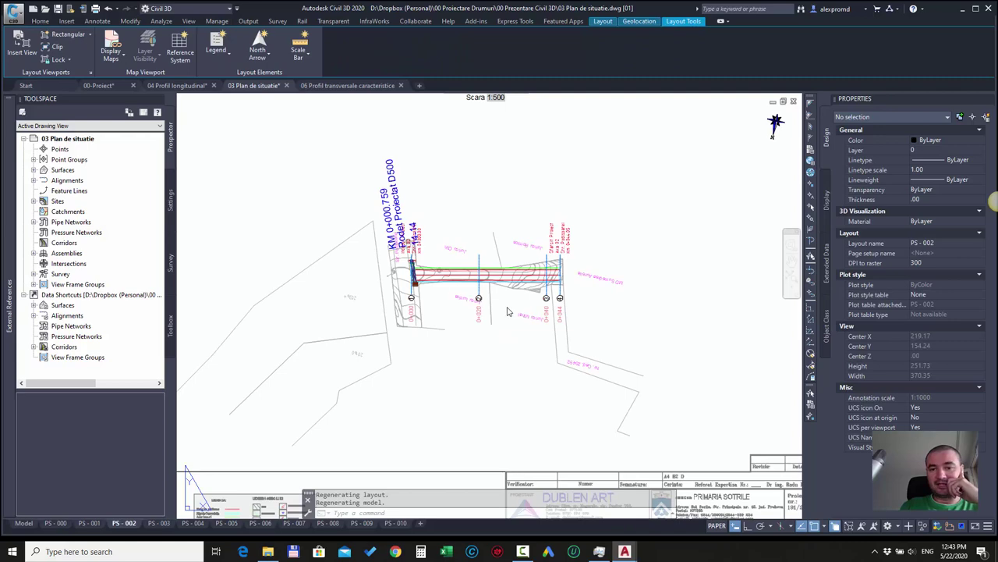
left_click(546, 190)
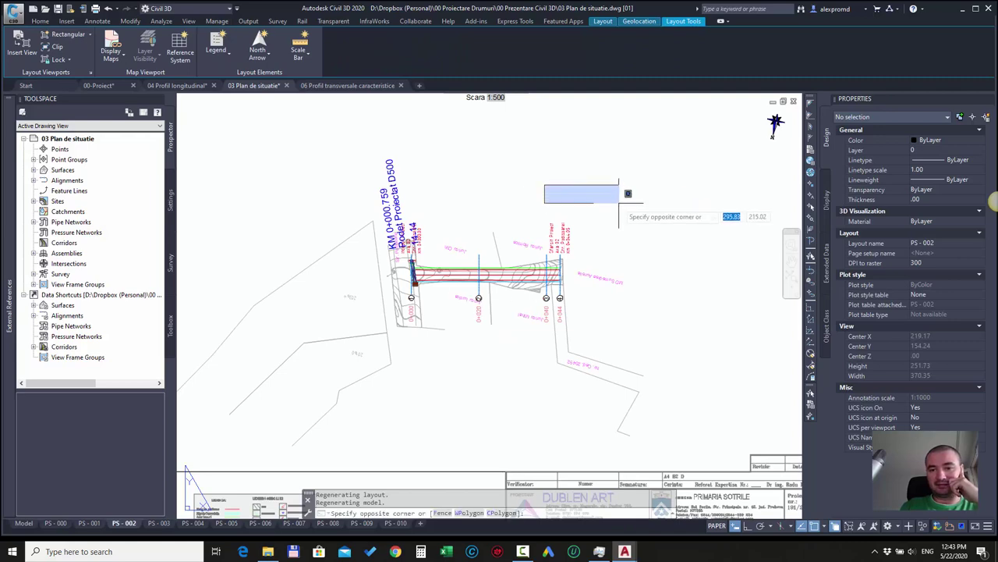
scroll(530, 288, "down", 3)
scroll(546, 297, "up", 3)
scroll(551, 298, "down", 3)
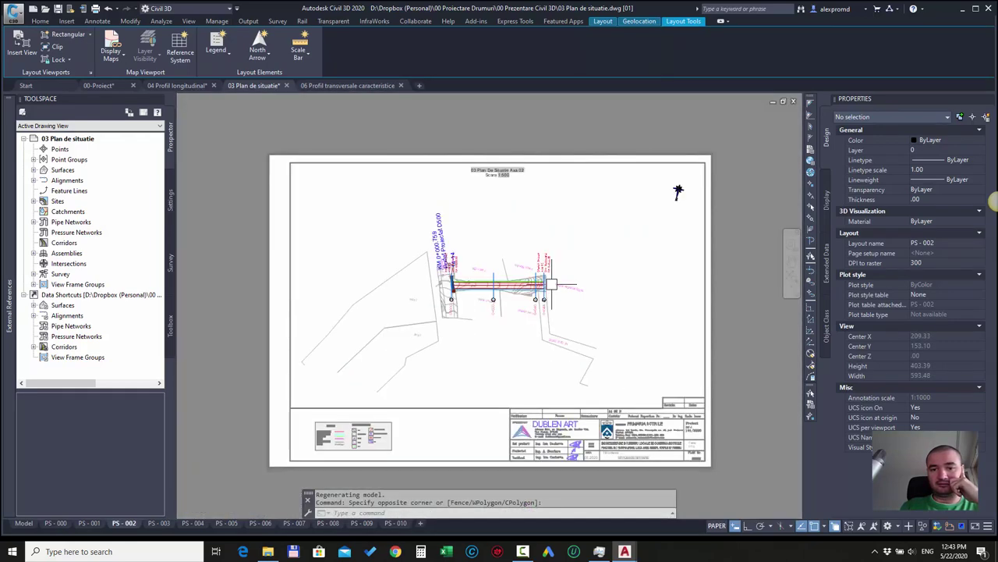
scroll(551, 284, "up", 3)
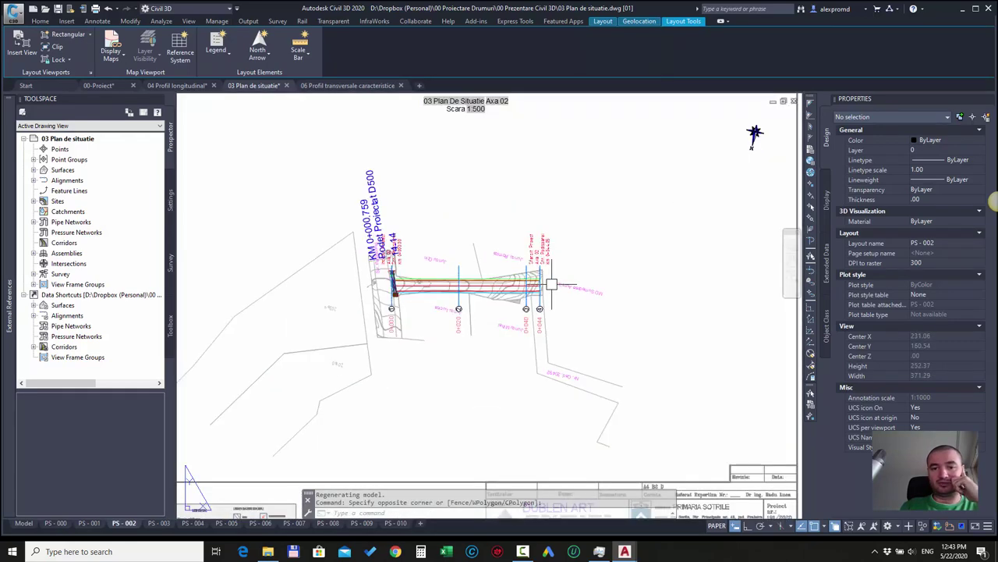
left_click(343, 86)
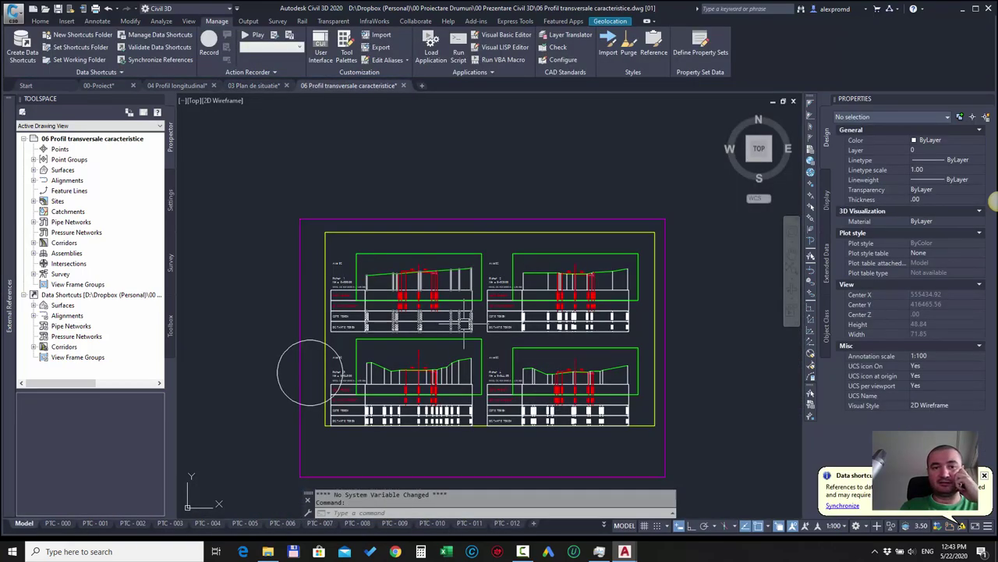
Zoom in on the road profile in the 00-Proiect drawing.
left_click(98, 85)
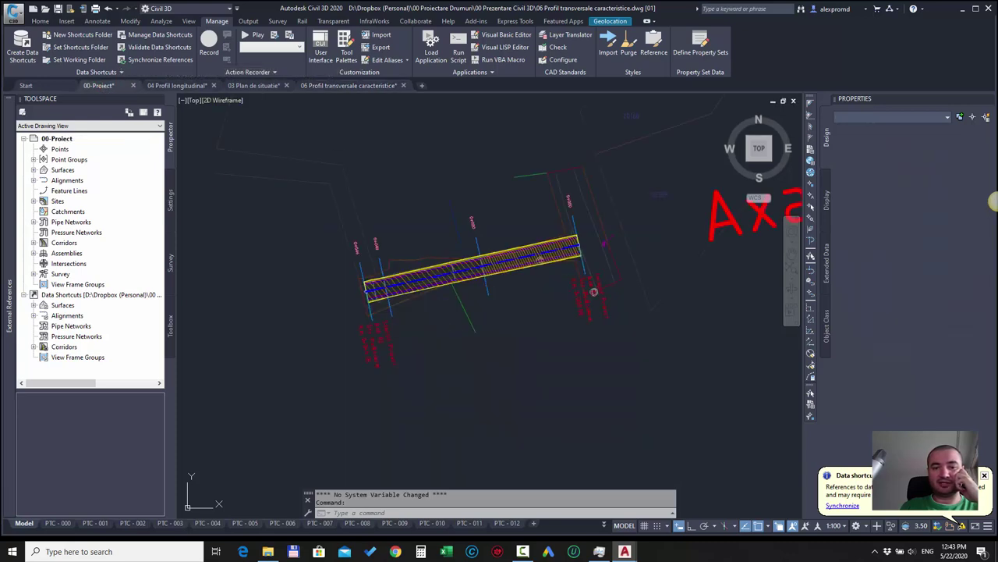
scroll(517, 366, "down", 2)
scroll(517, 367, "up", 5)
scroll(522, 332, "up", 3)
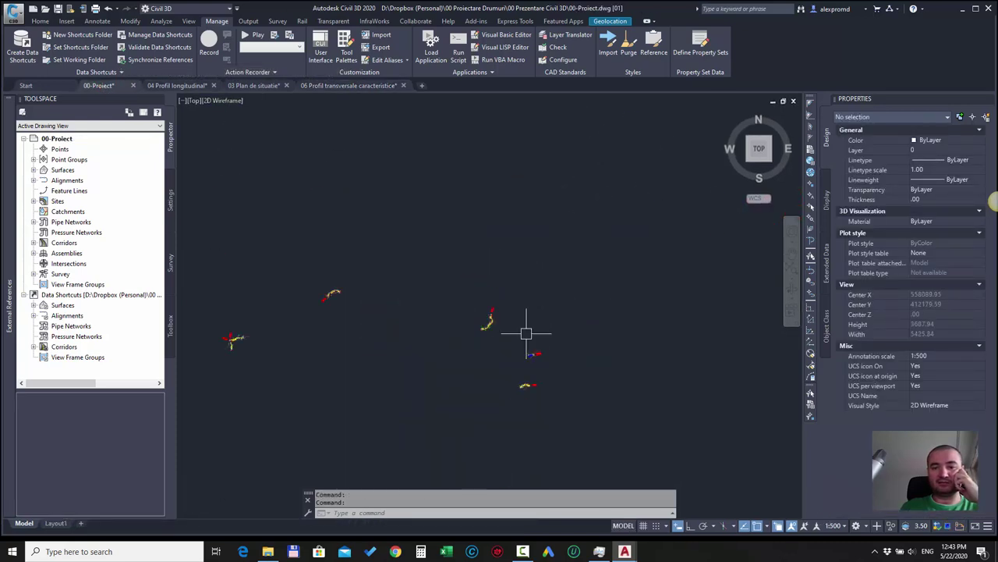
scroll(419, 178, "up", 5)
scroll(499, 226, "up", 3)
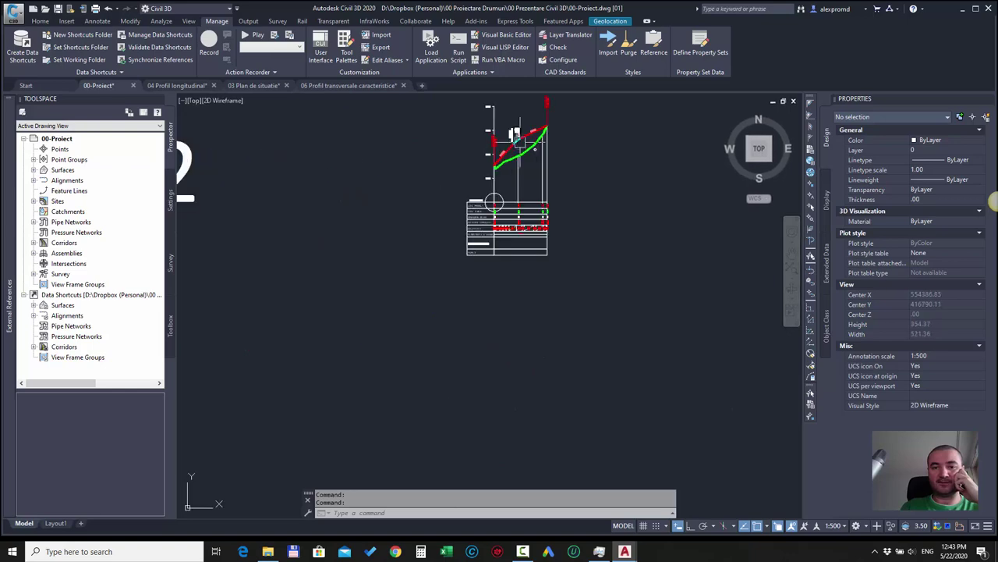
scroll(570, 221, "up", 3)
scroll(569, 221, "up", 2)
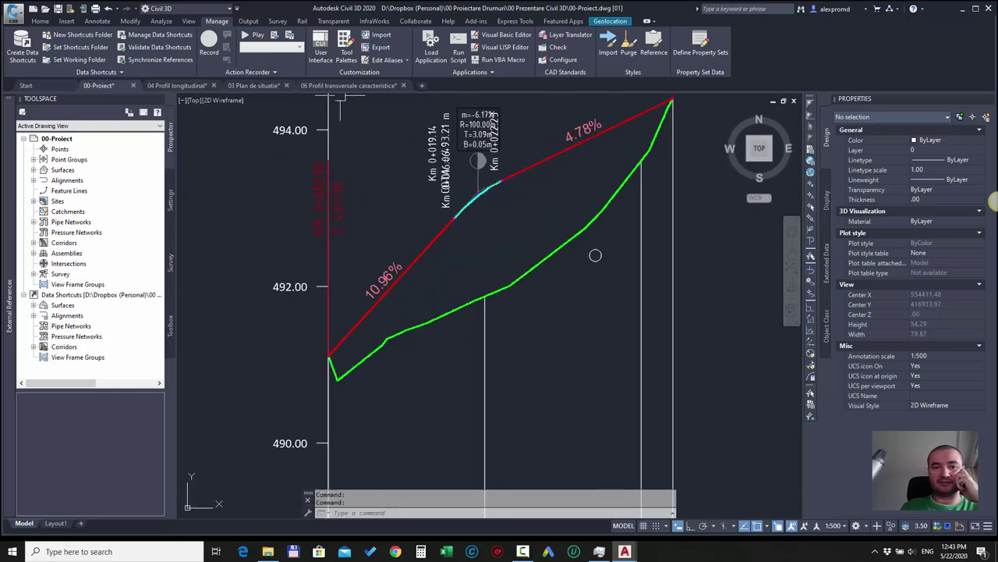
Compare with the cross-section drawing, ending on the 00-Proiect profile with 10.96% and 4.78% grades.
left_click(342, 85)
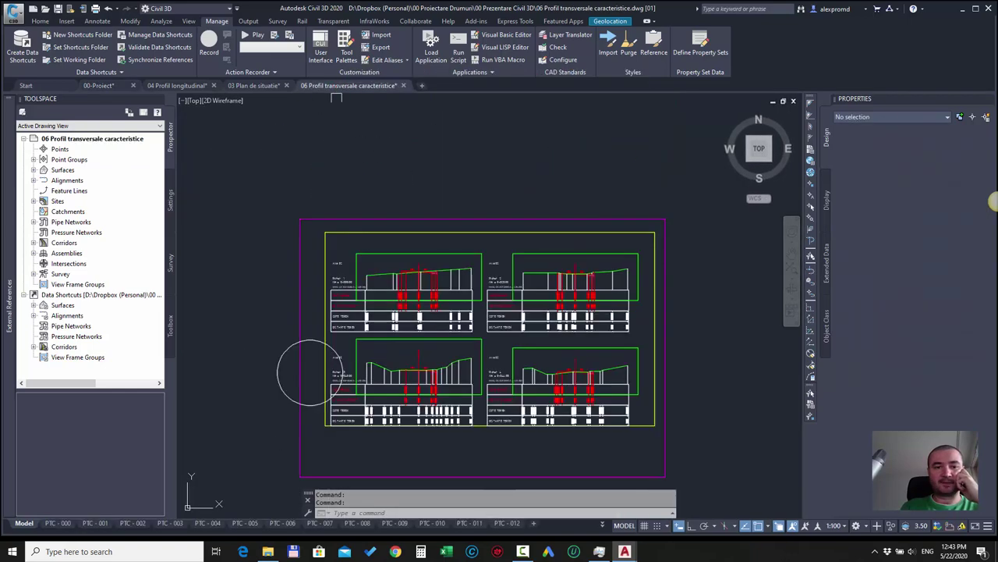
scroll(312, 355, "down", 3)
scroll(274, 372, "up", 4)
scroll(224, 413, "up", 1)
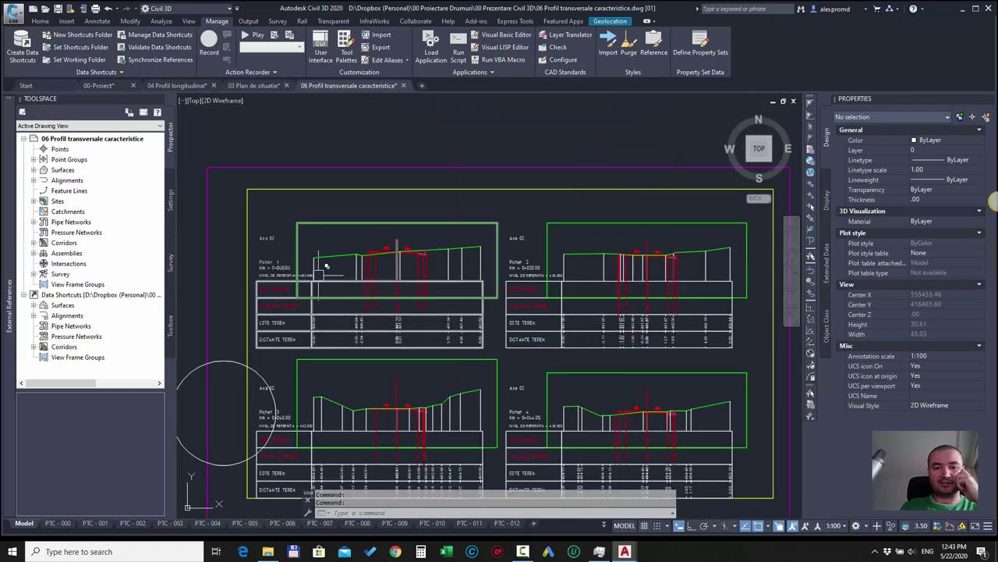
scroll(375, 234, "down", 1)
scroll(385, 325, "up", 1)
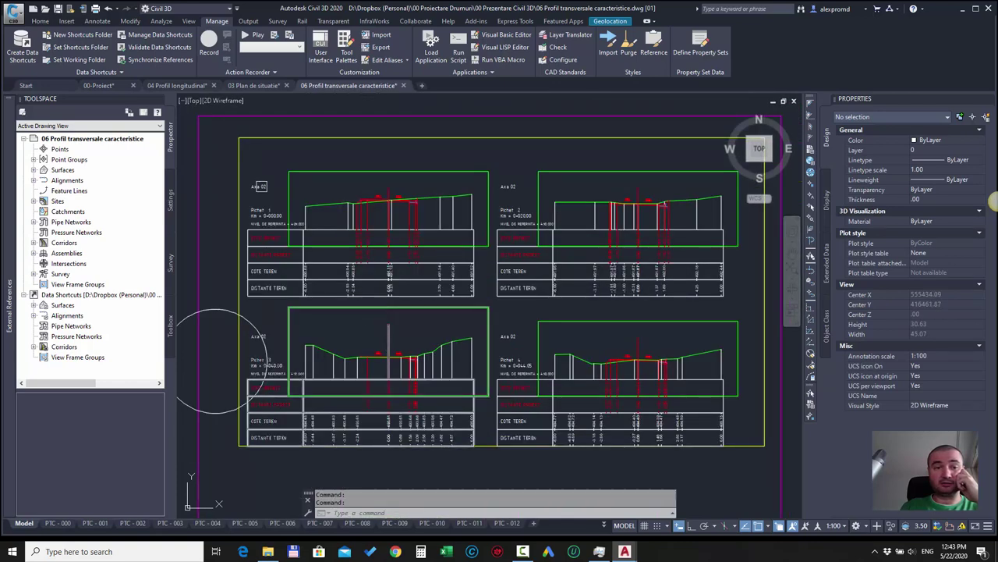
left_click(100, 85)
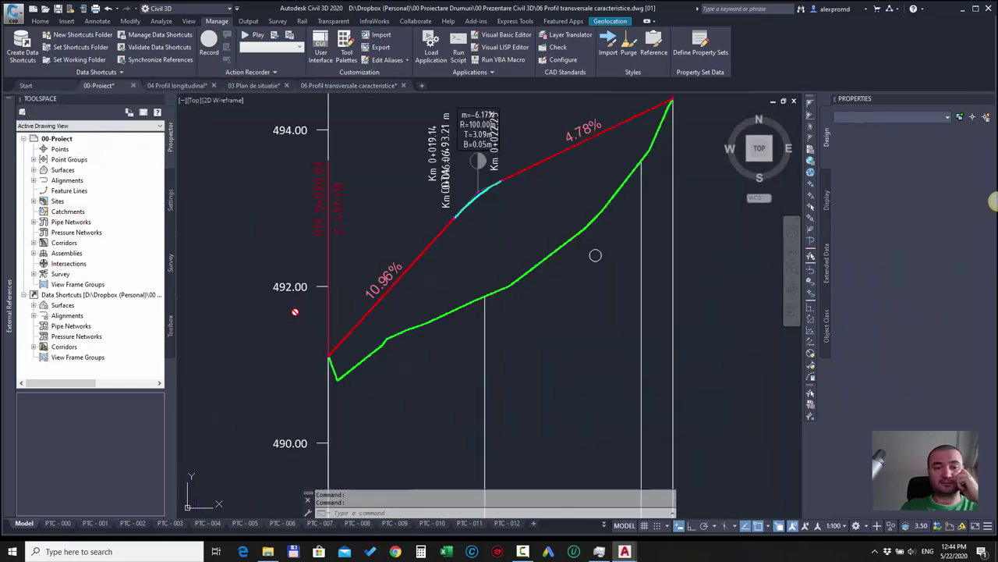
Set corridor CR-PR2 to Rebuild - Automatic, save 00-Proiect, and return to the cross-section drawing.
double_click(65, 243)
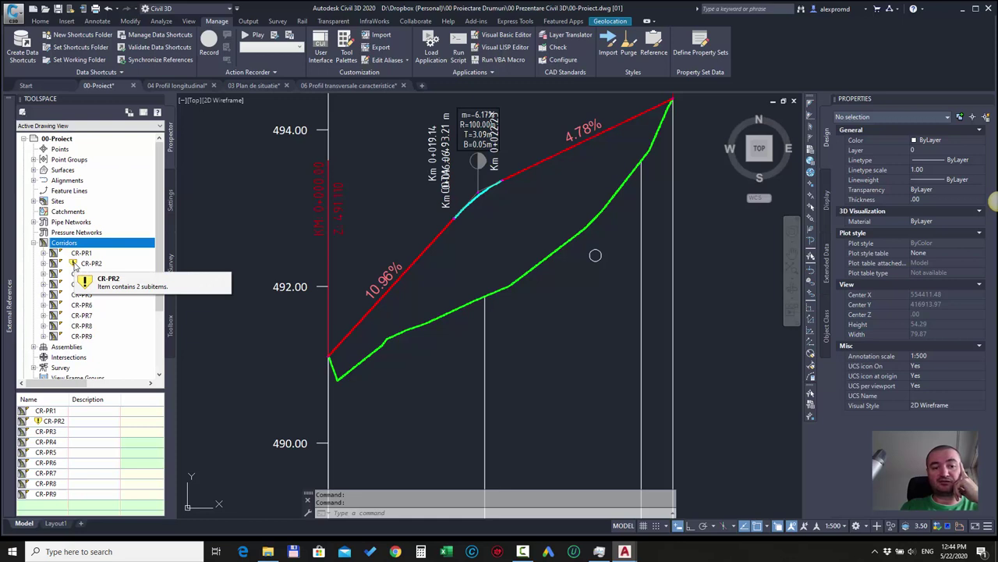
left_click(78, 265)
right_click(100, 265)
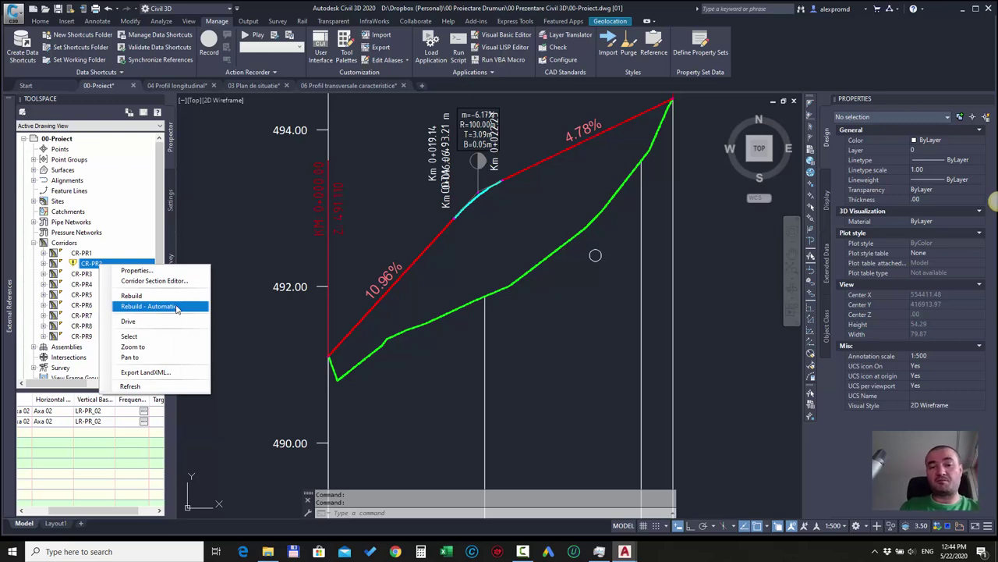
left_click(178, 311)
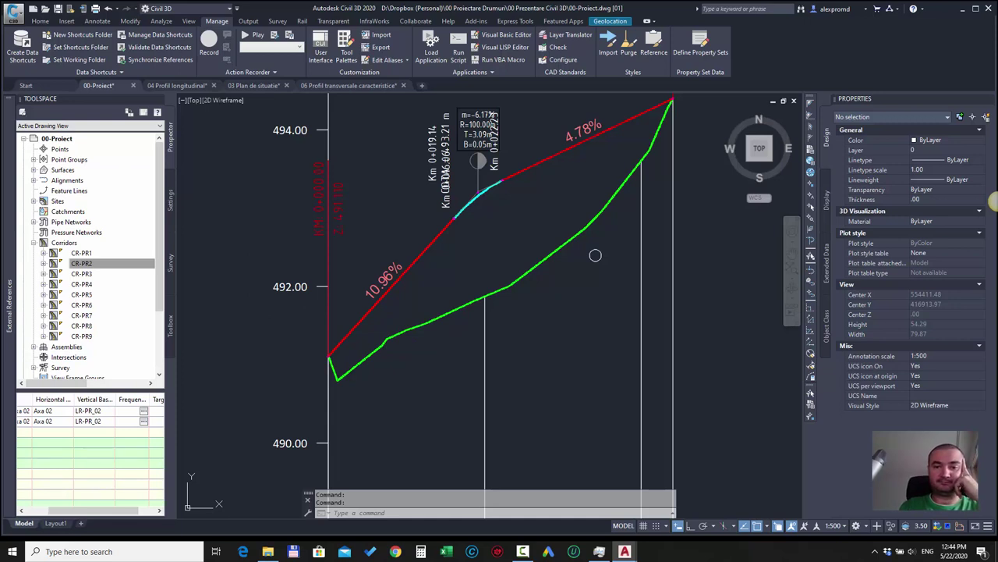
key("ctrl+s")
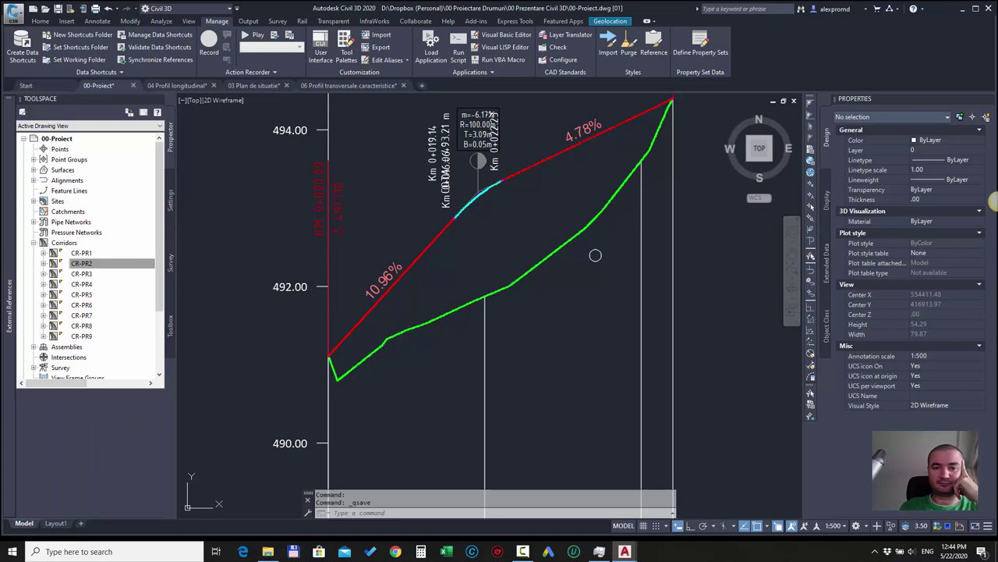
left_click(348, 85)
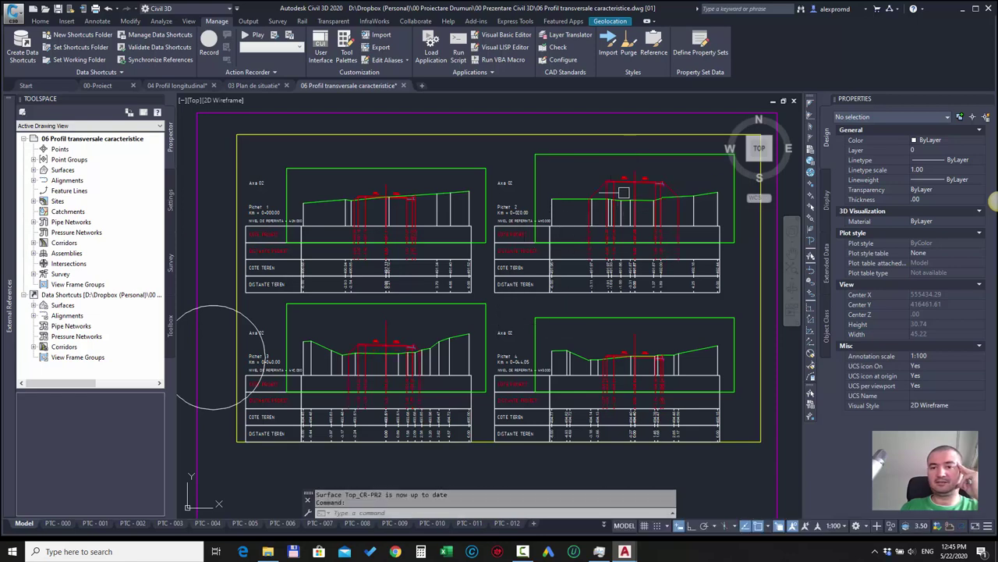
Select the top-right cross-section view and regenerate the section view group layout.
scroll(624, 192, "up", 4)
scroll(634, 168, "down", 4)
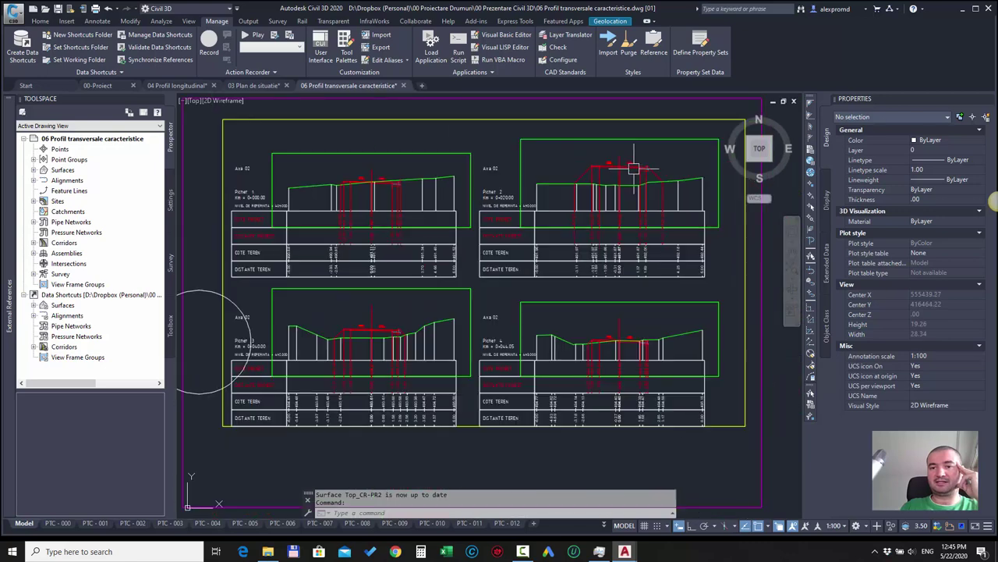
scroll(616, 183, "down", 2)
scroll(613, 194, "up", 2)
scroll(613, 201, "down", 2)
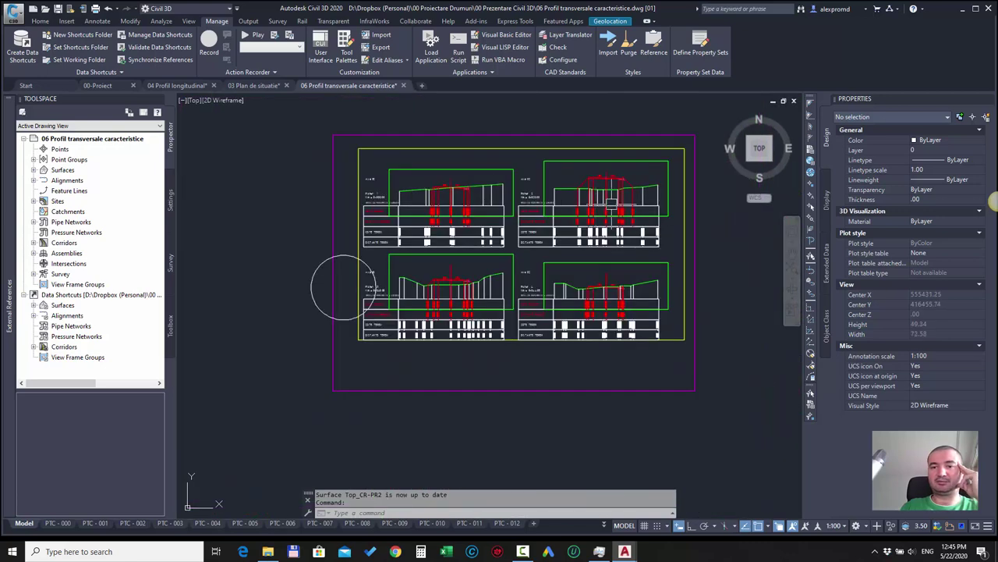
scroll(612, 195, "up", 2)
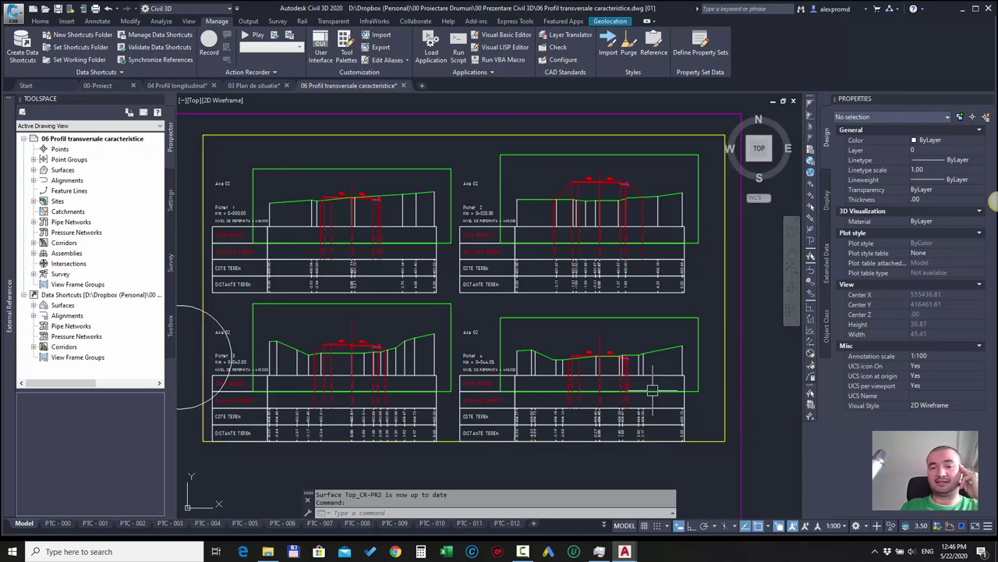
left_click(599, 234)
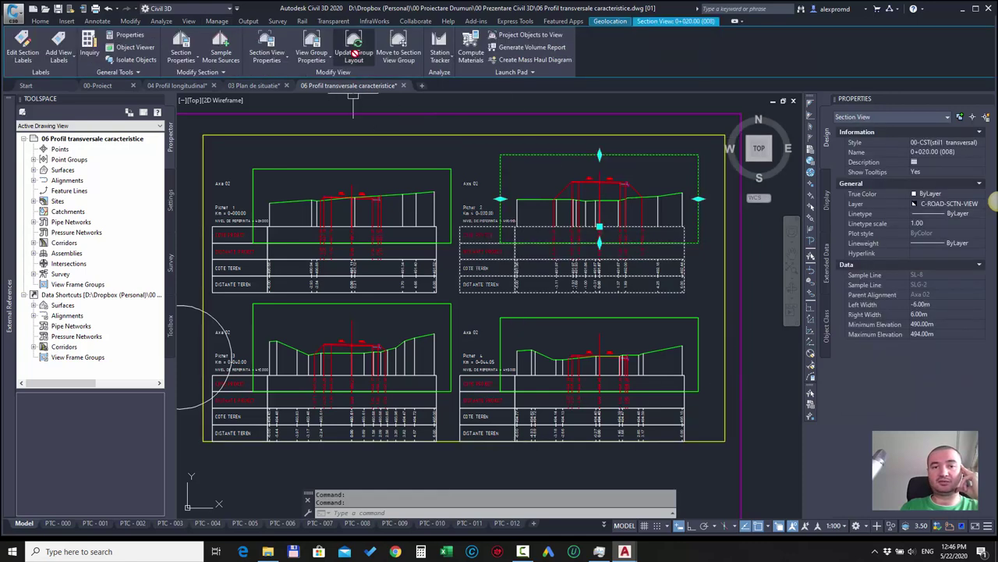
left_click(353, 47)
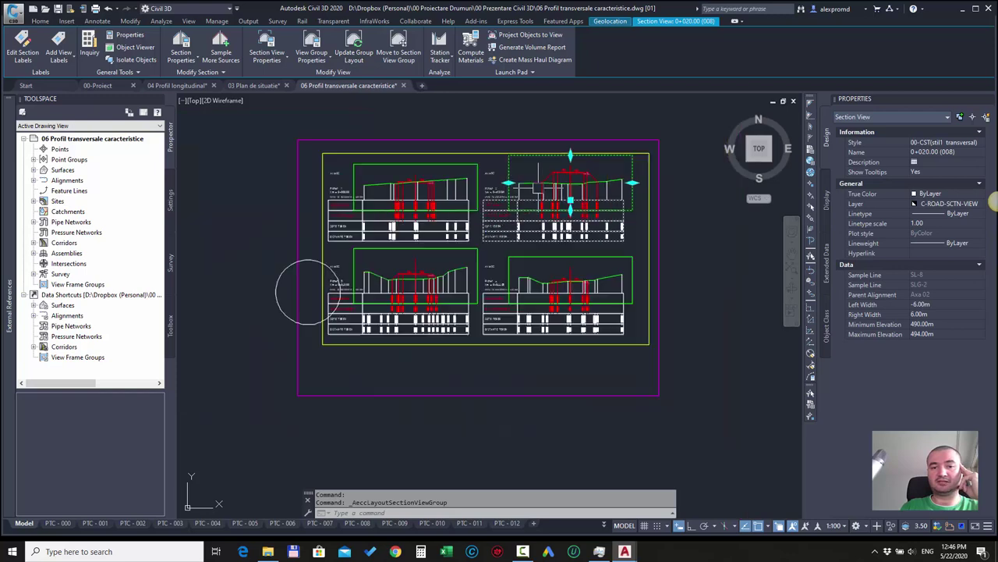
scroll(521, 180, "down", 2)
scroll(458, 223, "up", 2)
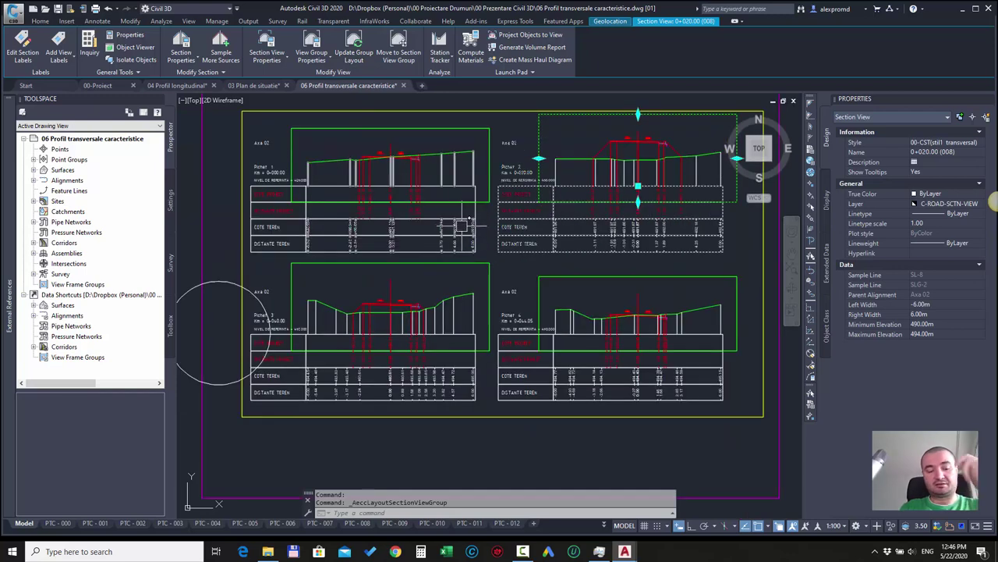
key("Escape")
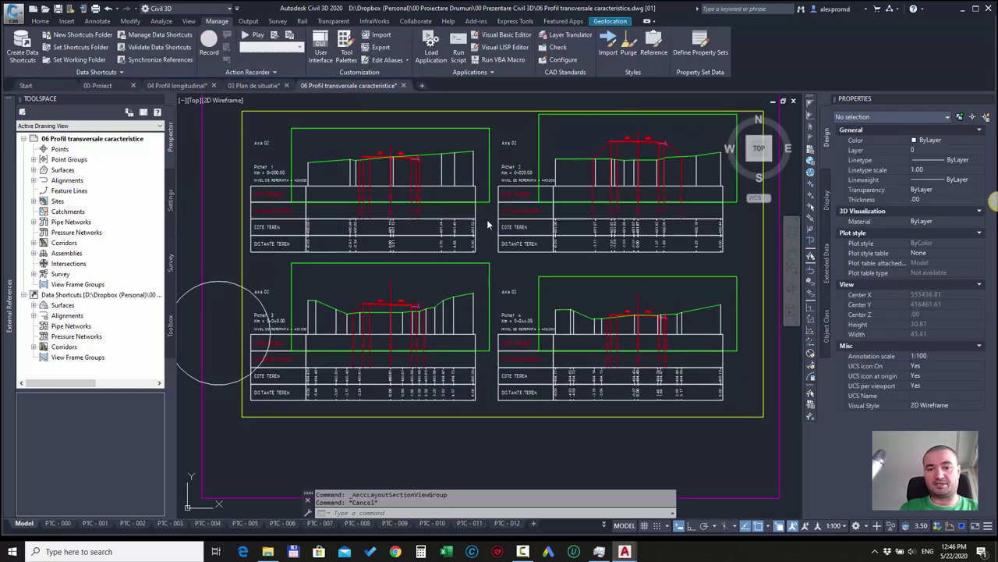
Pan and zoom across the cross-section sheets to check the updated sections.
scroll(503, 232, "down", 2)
left_click(294, 346)
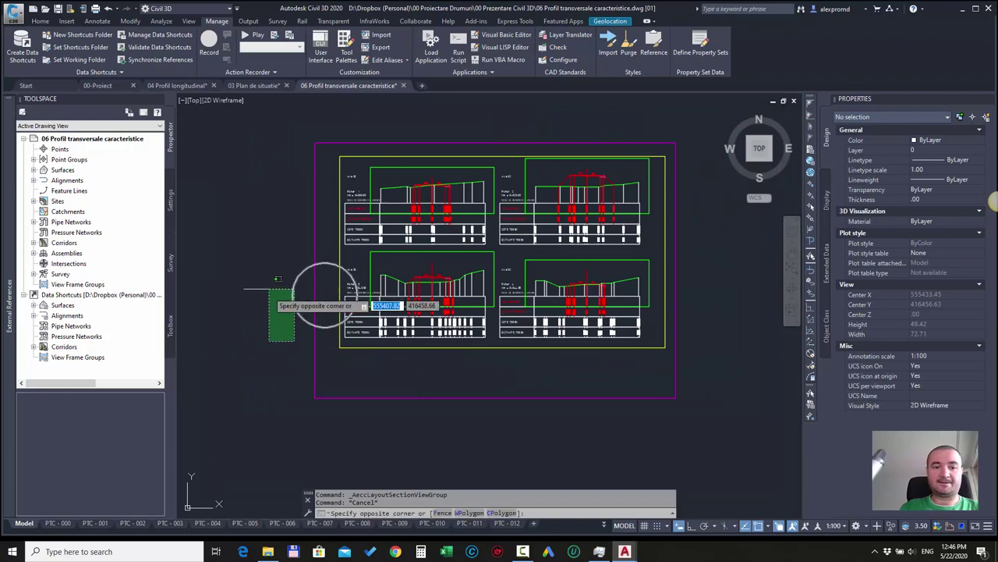
scroll(289, 350, "down", 2)
scroll(553, 257, "down", 2)
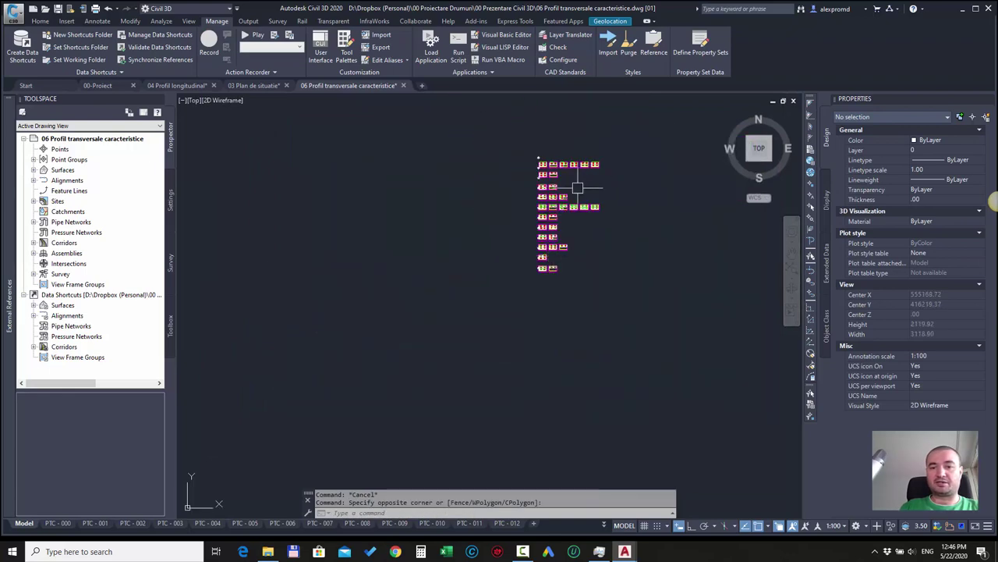
scroll(570, 187, "up", 1)
scroll(562, 181, "up", 1)
scroll(559, 177, "up", 1)
middle_click_drag(559, 178, 491, 209)
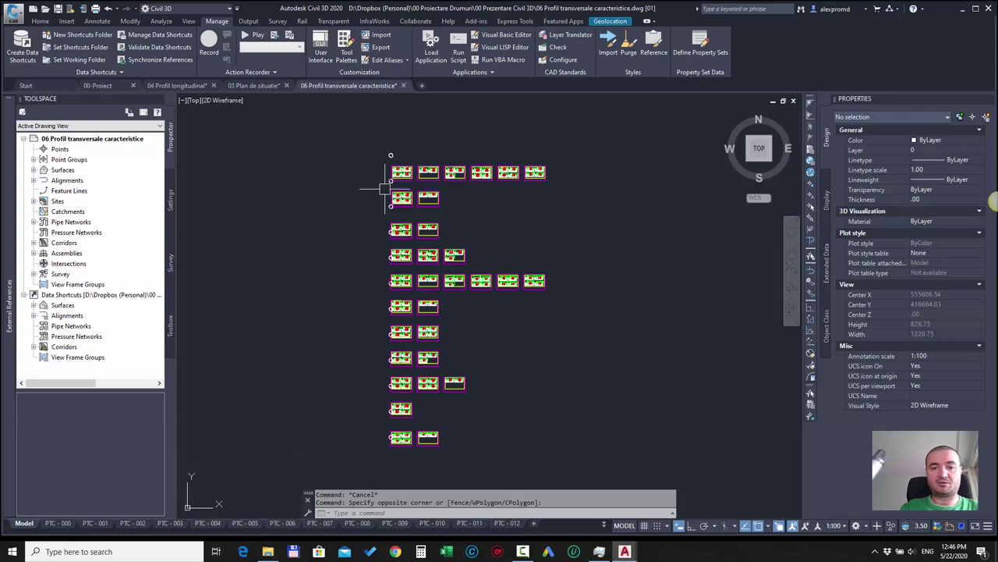
scroll(414, 282, "up", 6)
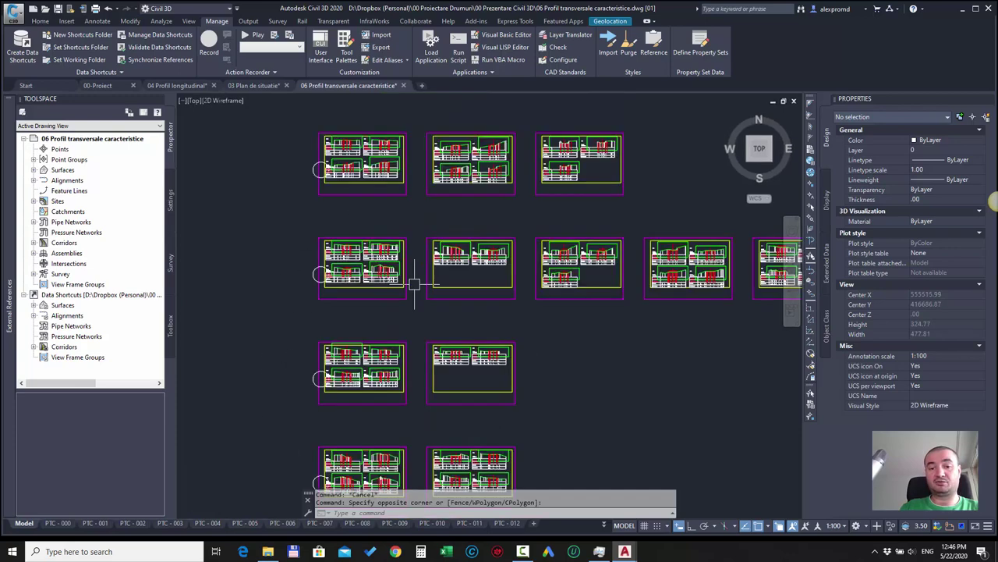
scroll(415, 282, "up", 2)
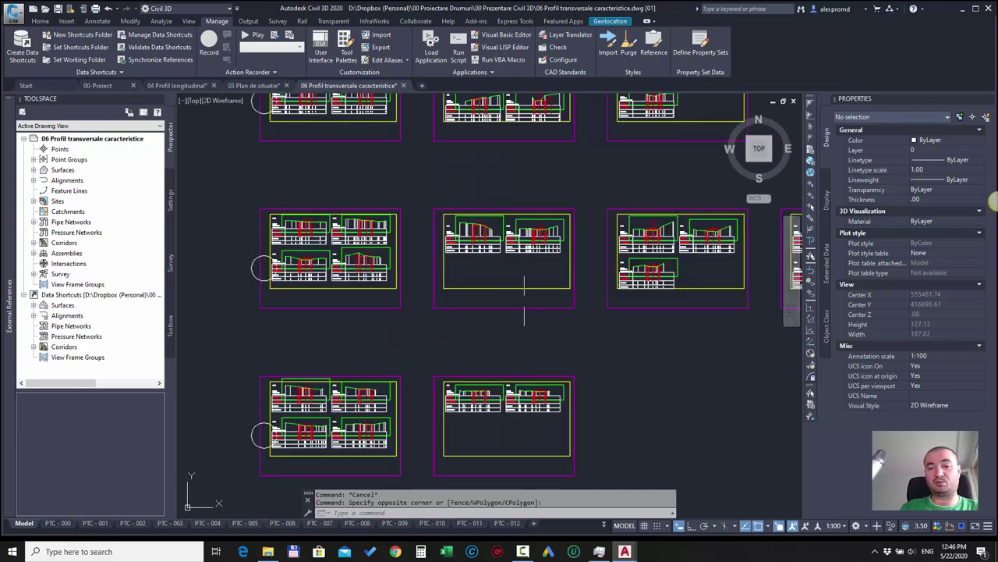
scroll(524, 297, "up", 2)
scroll(524, 297, "up", 4)
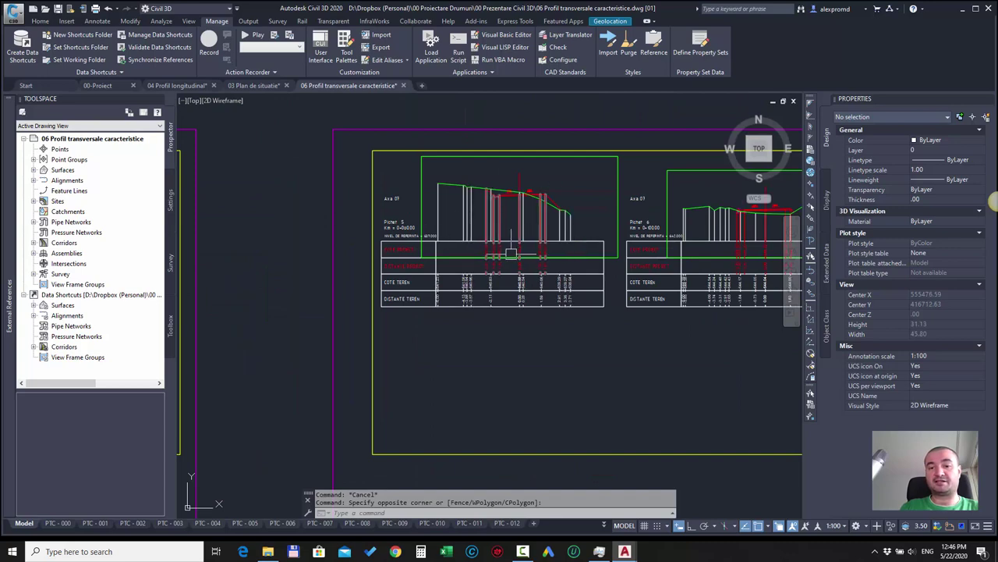
scroll(510, 254, "down", 3)
scroll(375, 261, "down", 2)
scroll(369, 289, "down", 1)
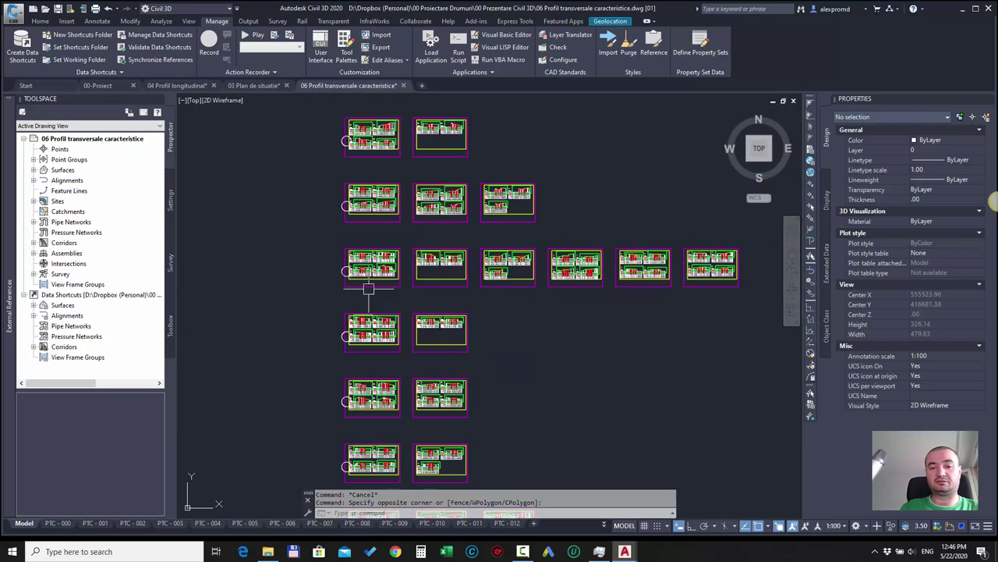
scroll(368, 288, "down", 1)
Show the 03 Plan de situatie road plan, stationed 0+000 to 0+044, in model space.
left_click(257, 86)
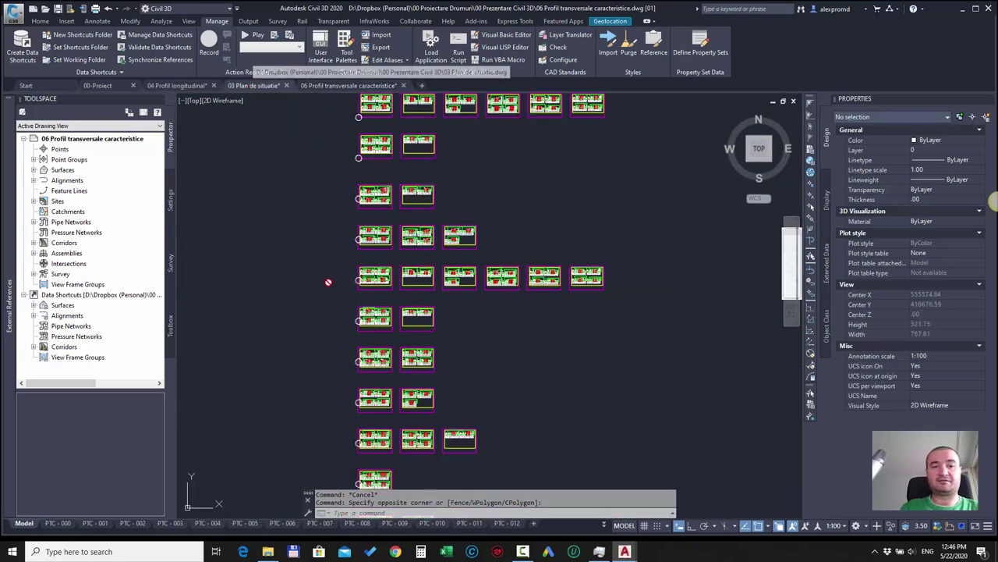
scroll(468, 310, "down", 1)
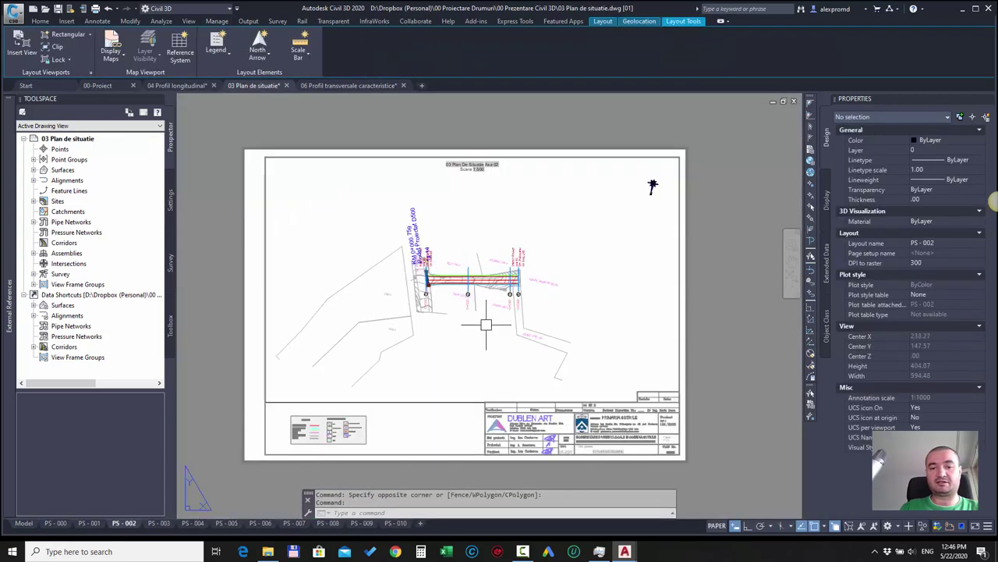
left_click(24, 523)
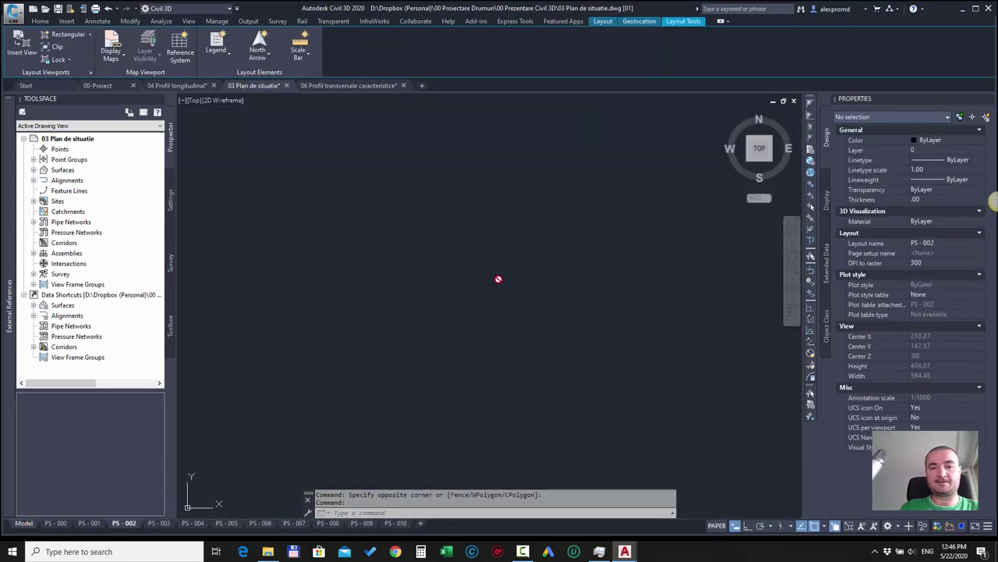
scroll(464, 292, "down", 3)
Grip-move the Inceput Proiect label clear of the culvert text at station 0+000.
scroll(535, 301, "up", 2)
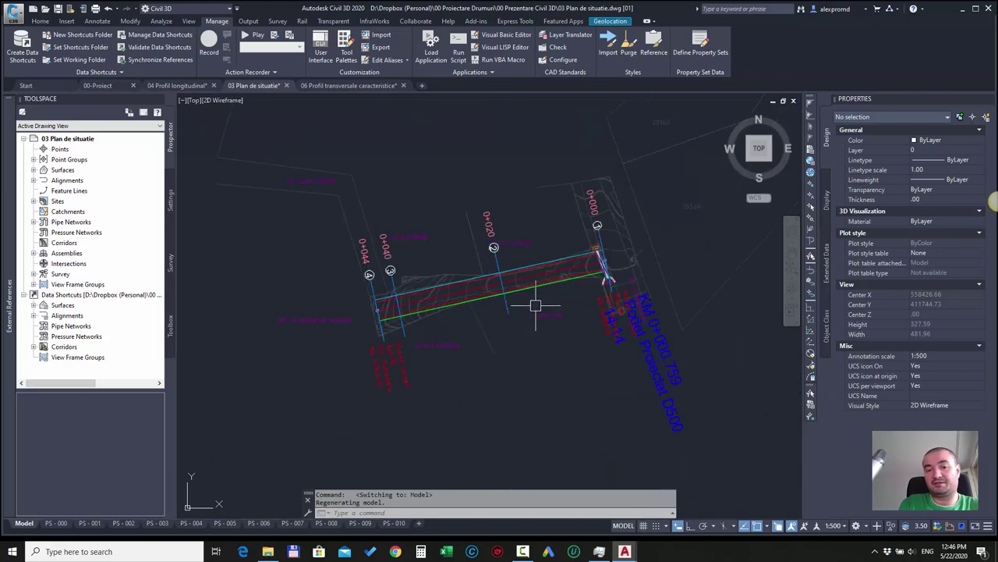
scroll(385, 363, "up", 2)
scroll(371, 379, "up", 2)
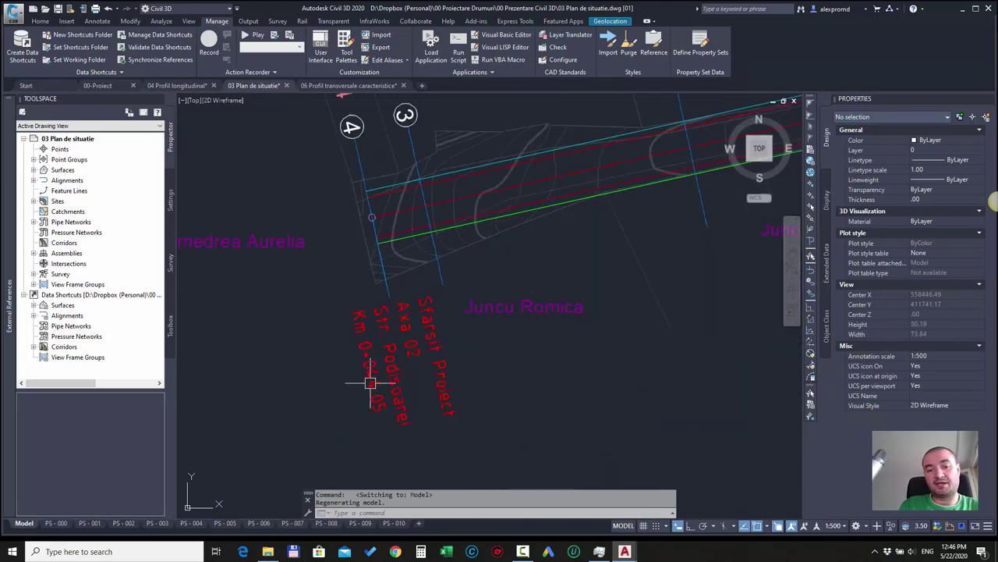
scroll(414, 312, "down", 2)
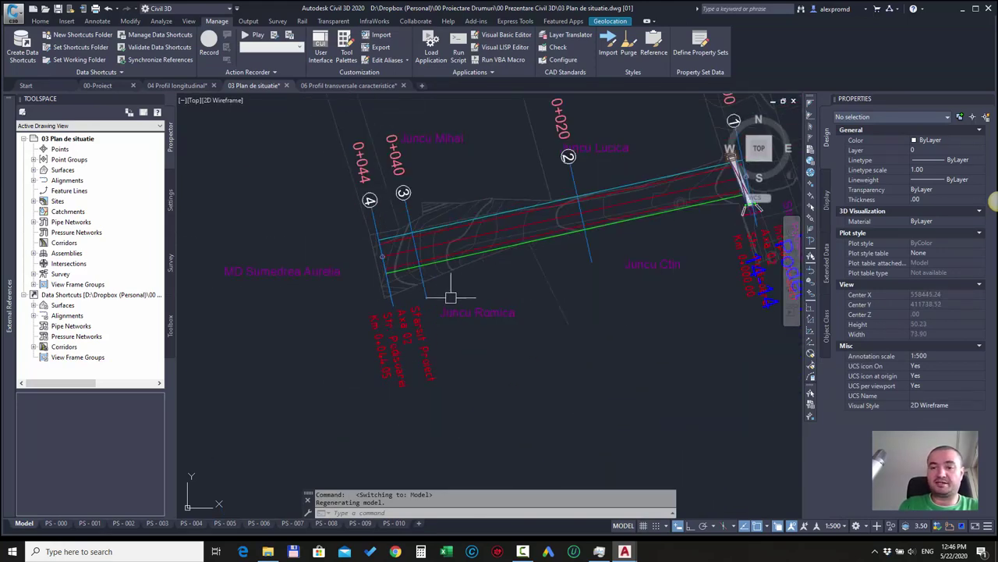
scroll(450, 298, "down", 1)
scroll(484, 304, "down", 1)
scroll(508, 312, "up", 2)
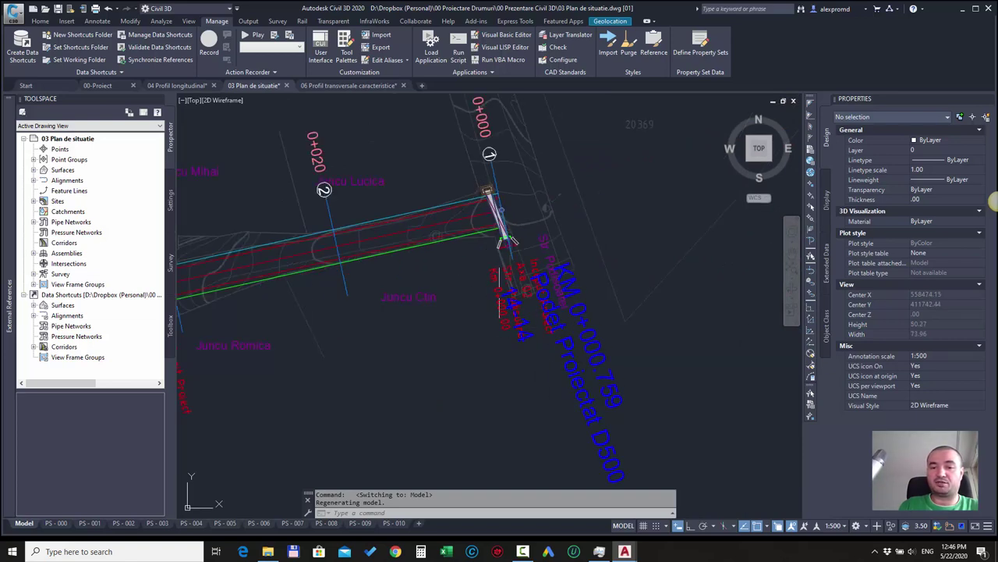
left_click(500, 288)
left_click(502, 209)
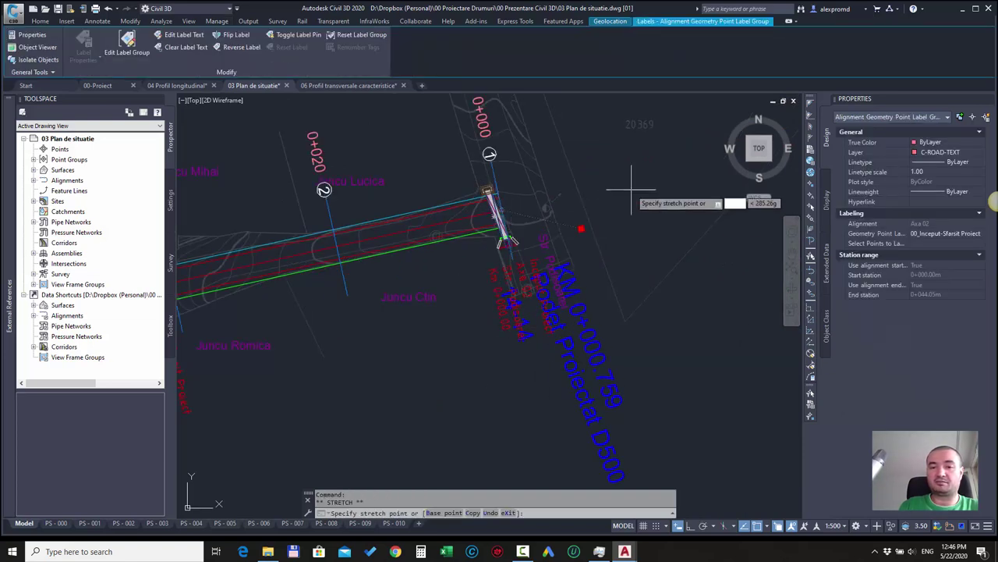
key("Escape")
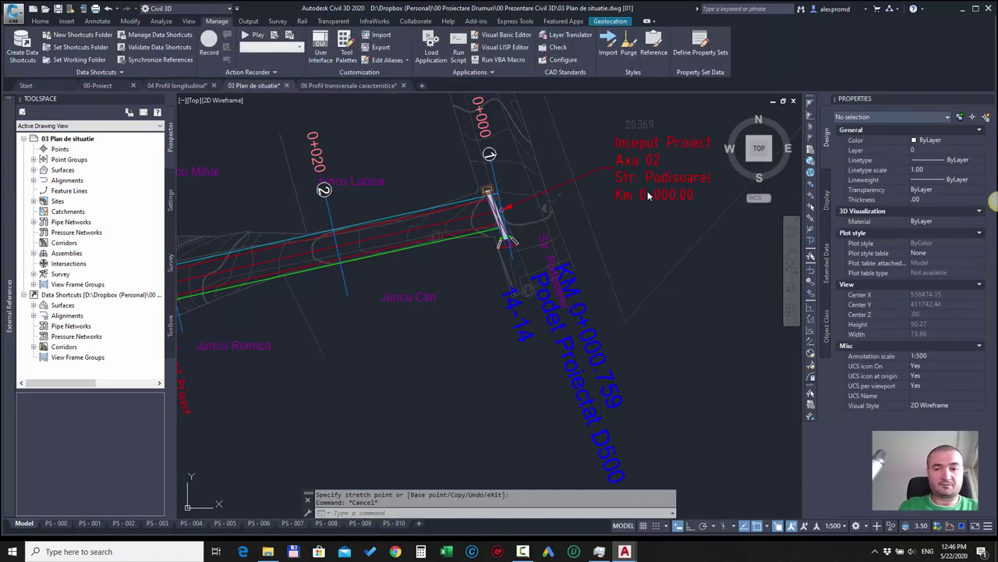
Start a selection window near the label and zoom to review the plan.
left_click(644, 200)
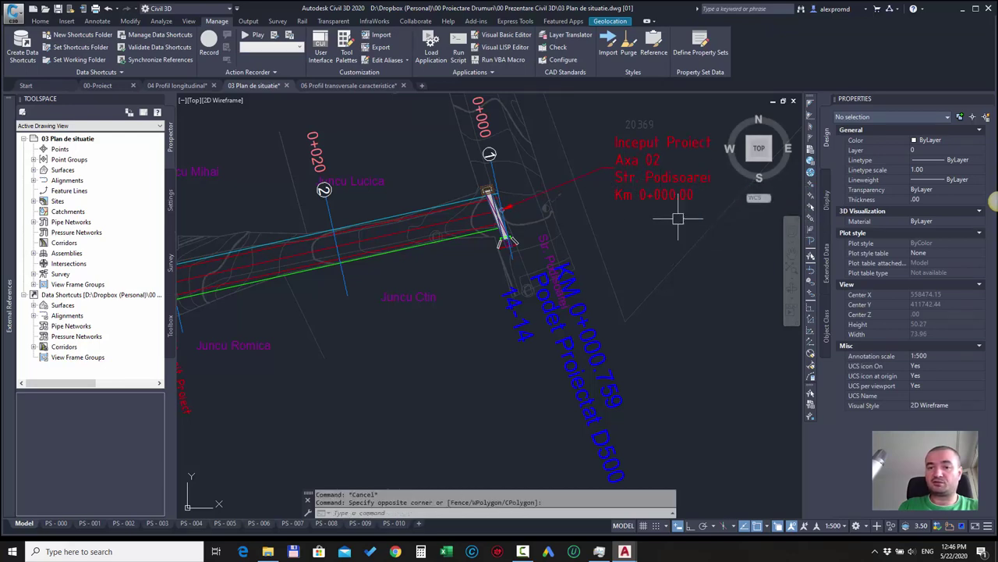
scroll(677, 218, "down", 8)
scroll(518, 276, "up", 10)
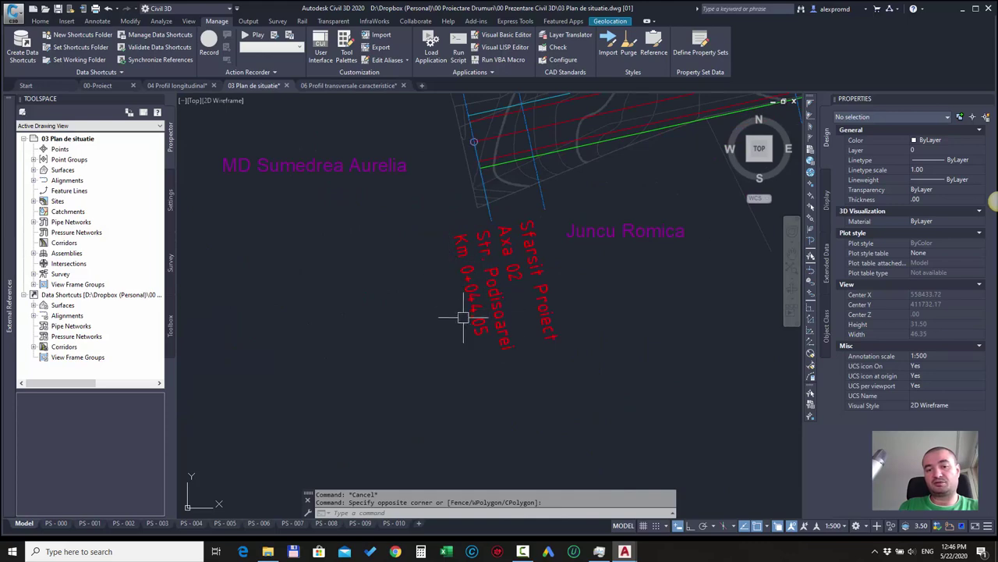
scroll(379, 316, "down", 2)
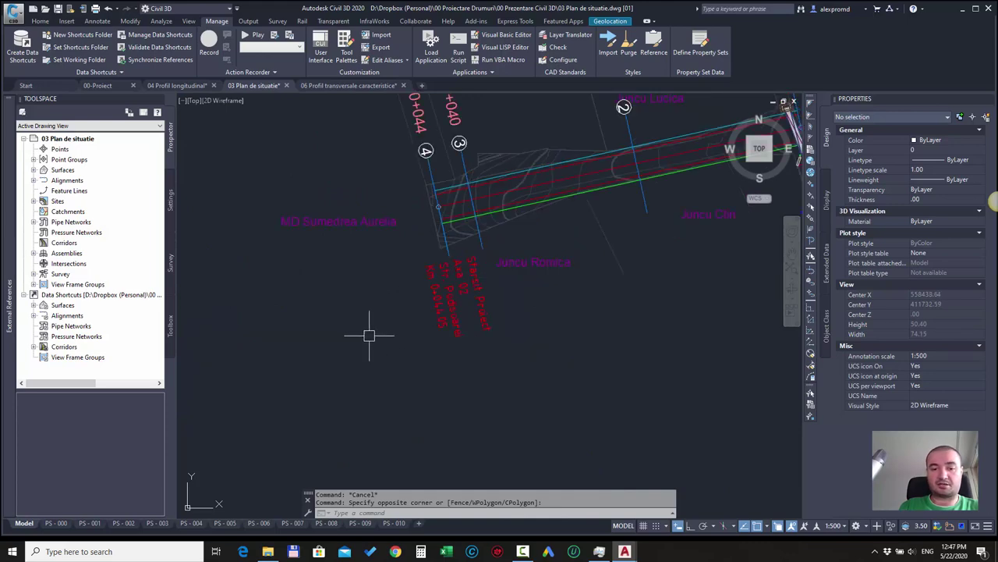
scroll(360, 338, "down", 2)
Open sheet PS-002 and zoom to the road's end label.
left_click(124, 523)
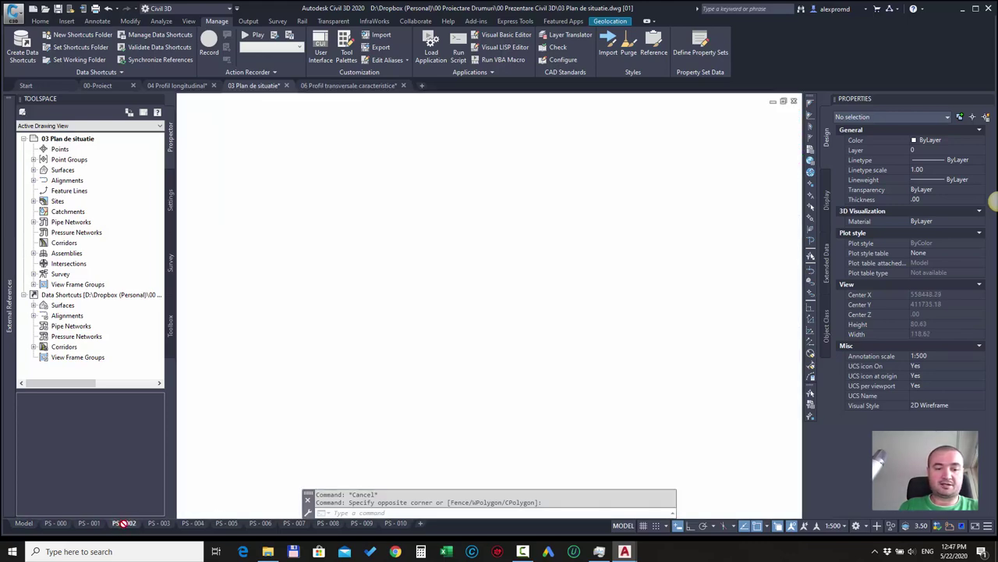
scroll(427, 366, "up", 3)
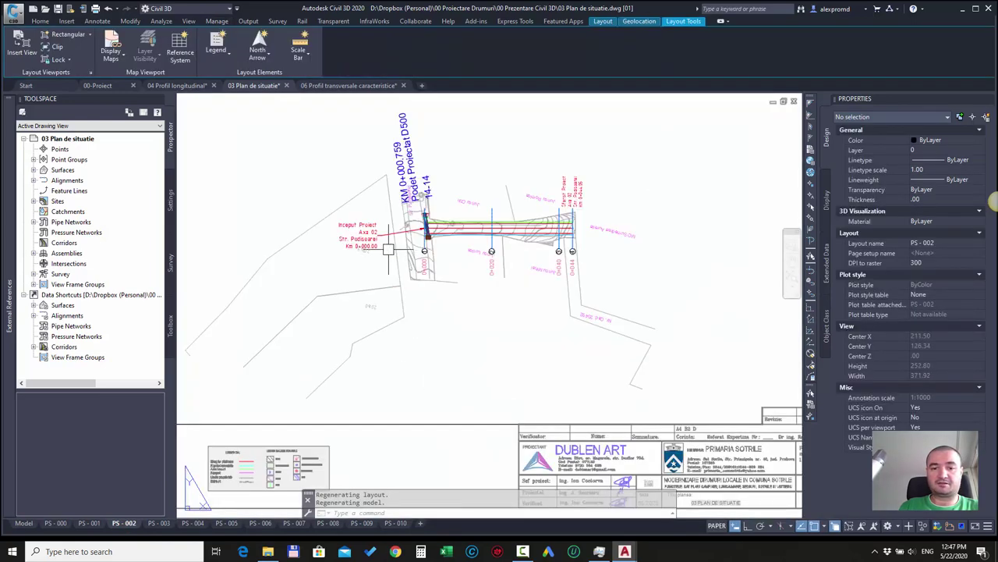
scroll(390, 248, "up", 2)
scroll(317, 233, "up", 1)
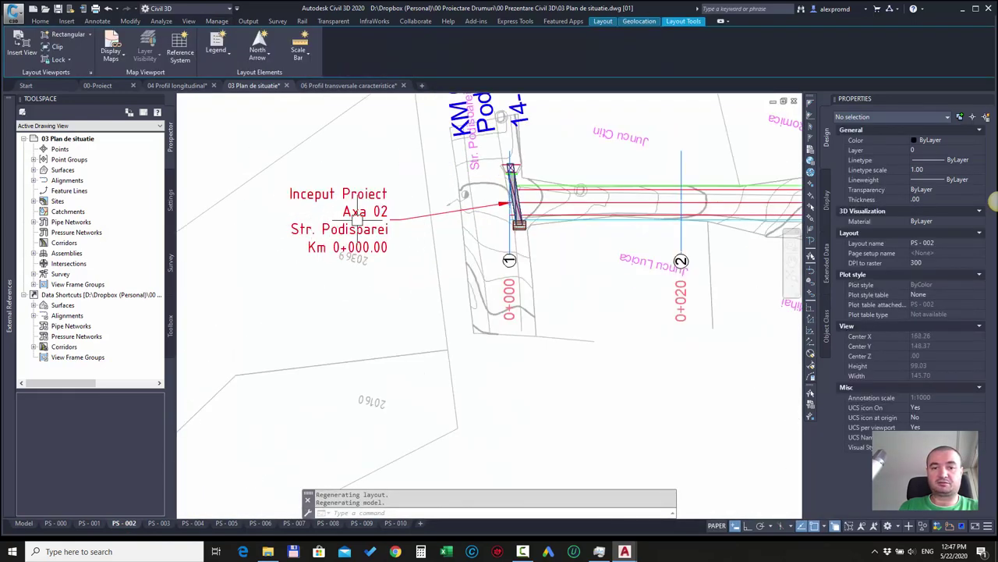
scroll(424, 236, "down", 1)
scroll(472, 244, "down", 1)
scroll(632, 179, "up", 2)
scroll(635, 179, "down", 1)
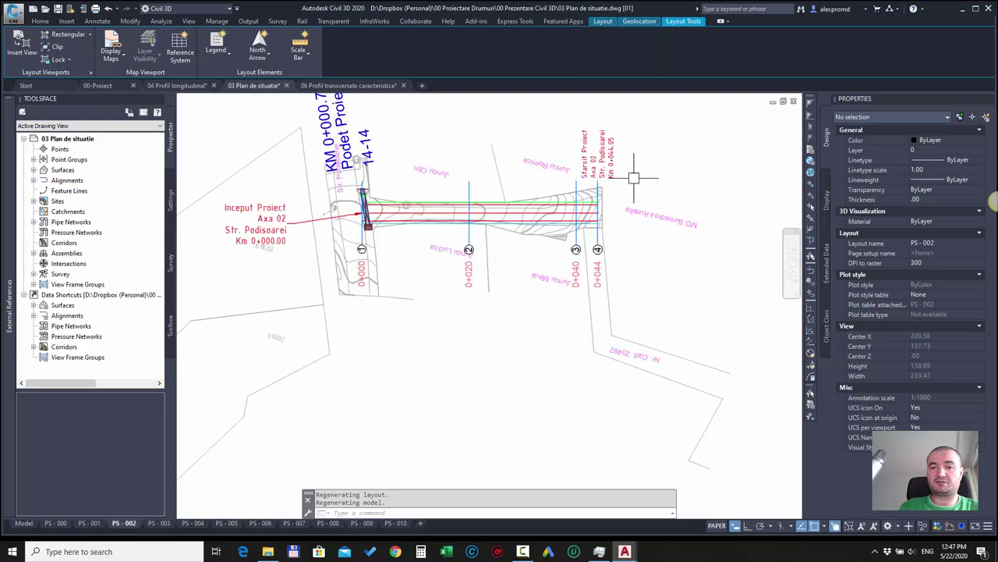
scroll(633, 195, "down", 2)
scroll(590, 272, "up", 1)
scroll(578, 203, "up", 2)
Inside the PS-002 viewport, move the Sfarsit Proiect label beside the road end at 0+044.
double_click(569, 175)
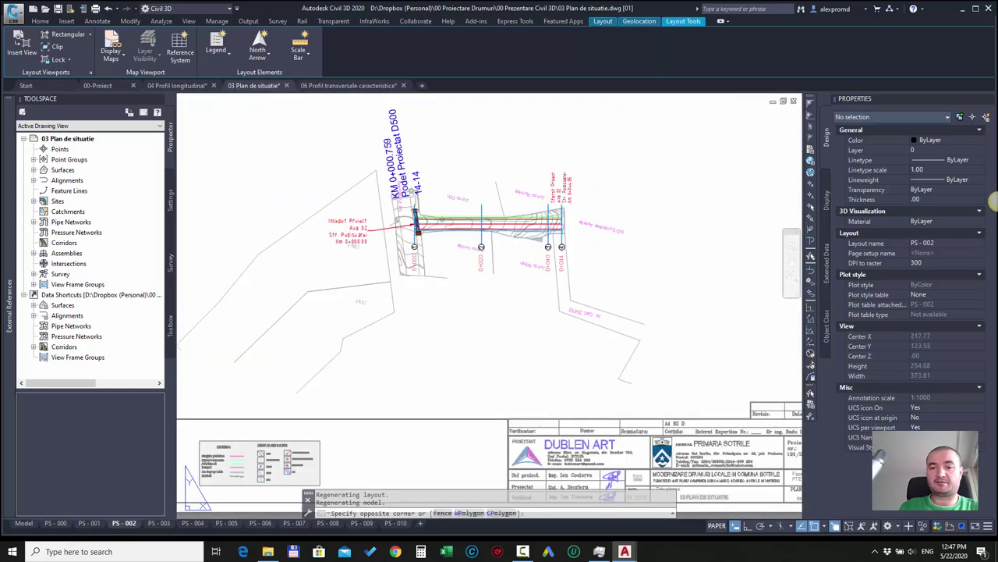
left_click(570, 176)
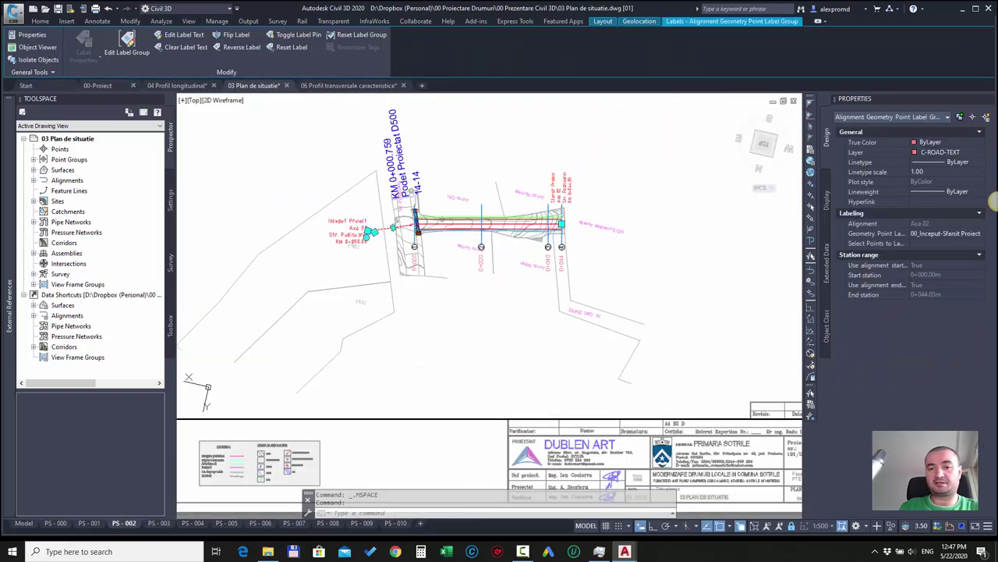
left_click(562, 226)
left_click(599, 260)
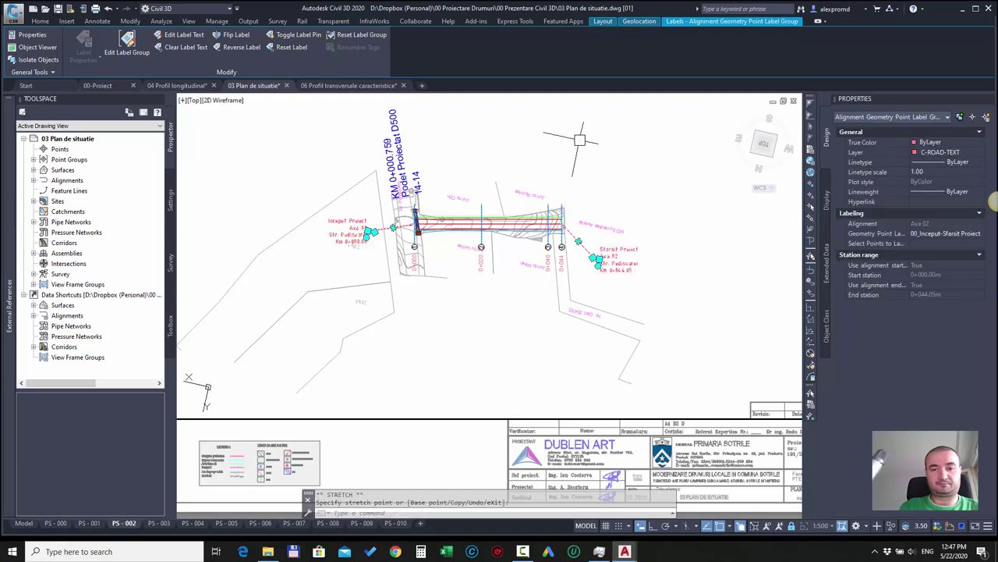
key("Escape")
double_click(444, 443)
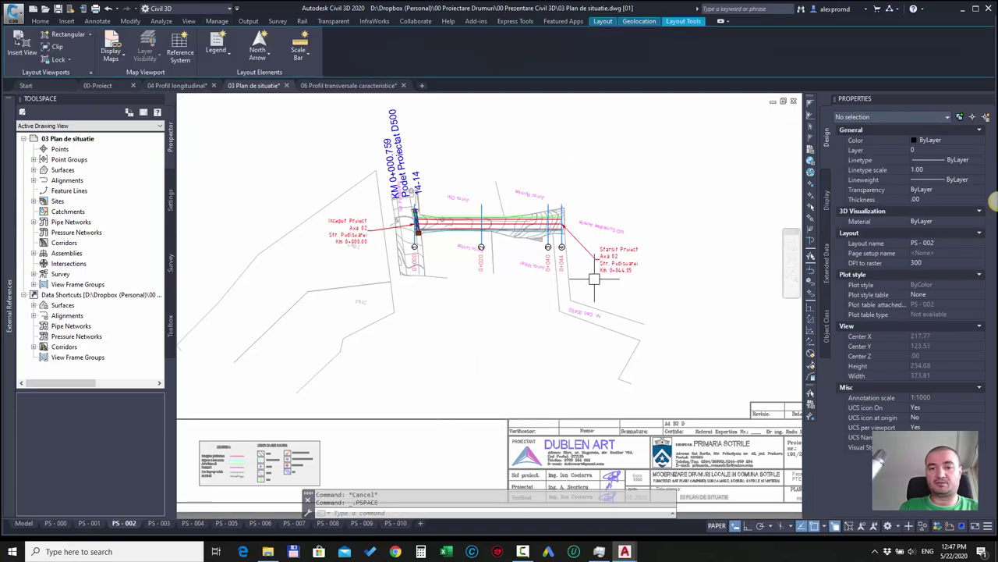
Return to 03 Plan de situatie model space and pan across the whole site extents.
scroll(598, 257, "down", 2)
left_click(21, 523)
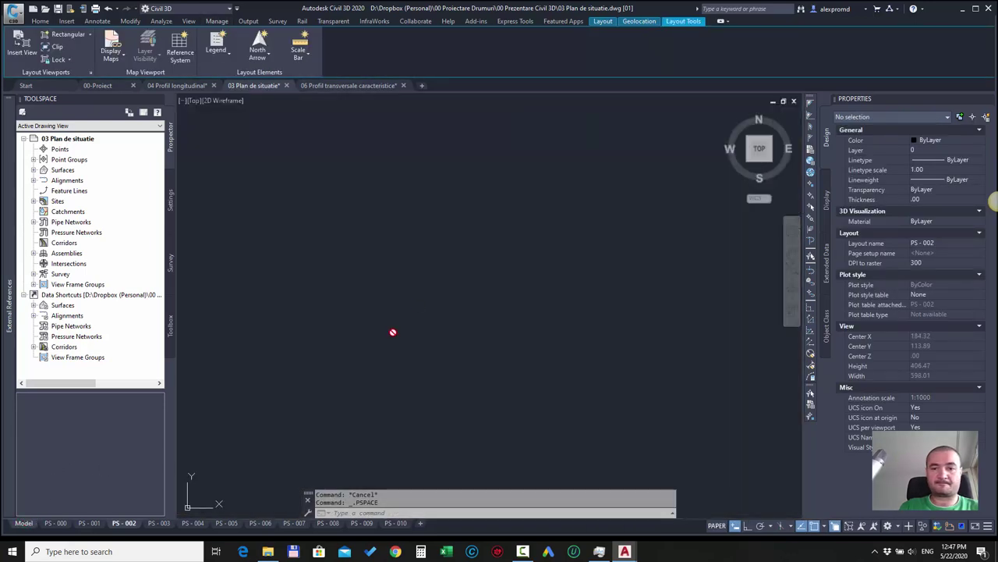
scroll(538, 257, "up", 3)
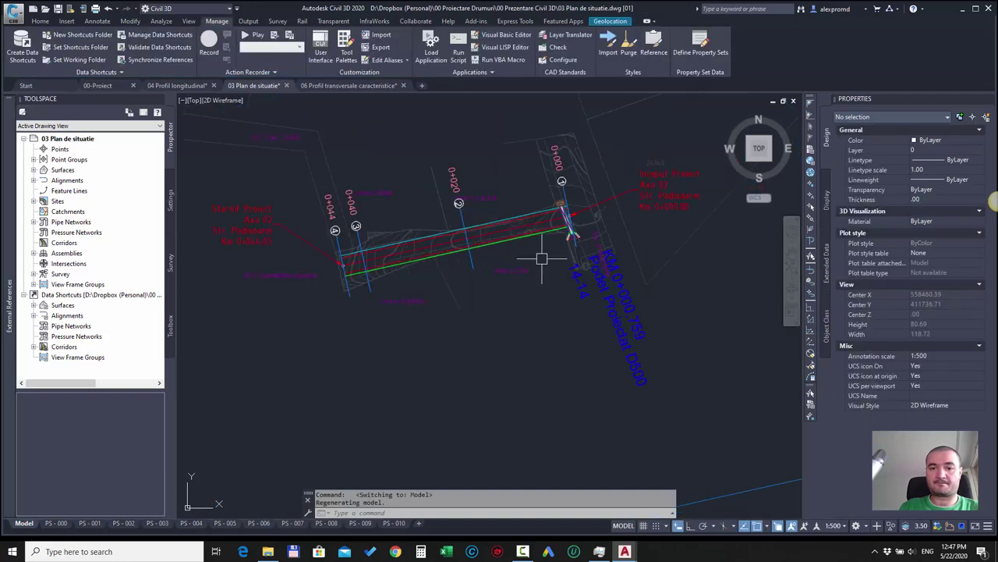
scroll(557, 246, "down", 3)
scroll(569, 239, "up", 2)
scroll(581, 234, "up", 2)
scroll(679, 222, "down", 3)
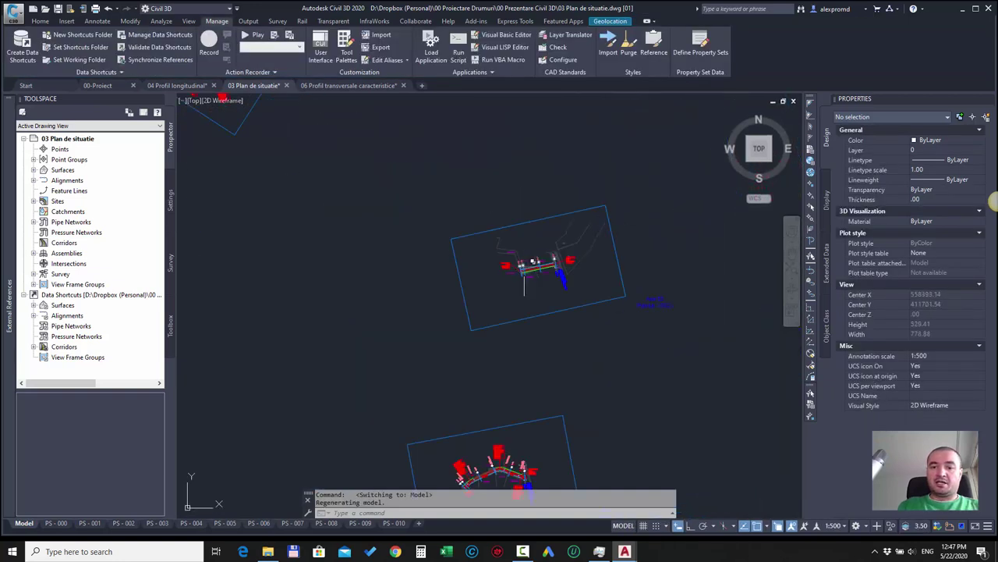
scroll(561, 227, "down", 2)
scroll(526, 211, "down", 2)
scroll(765, 445, "down", 2)
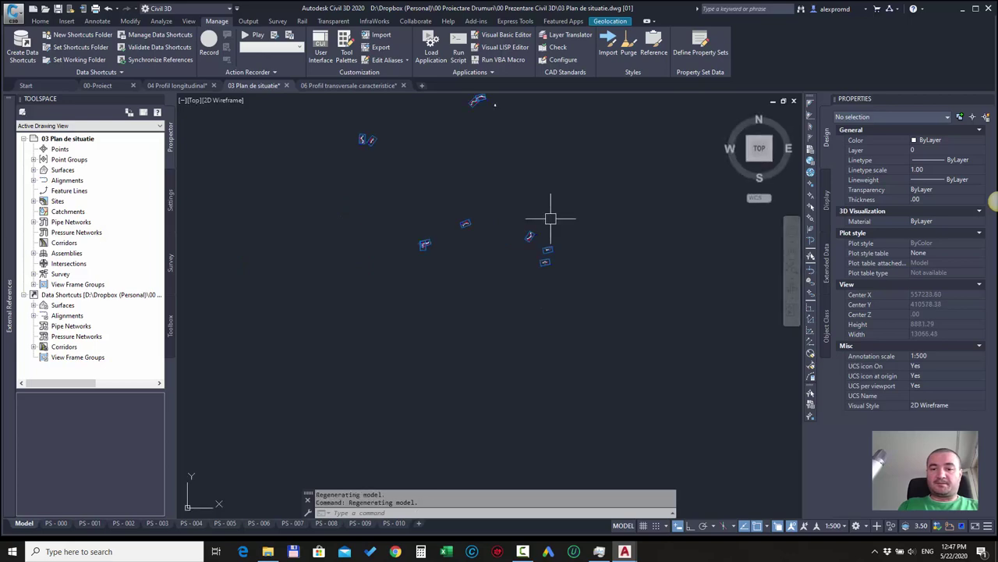
middle_click_drag(466, 218, 473, 298)
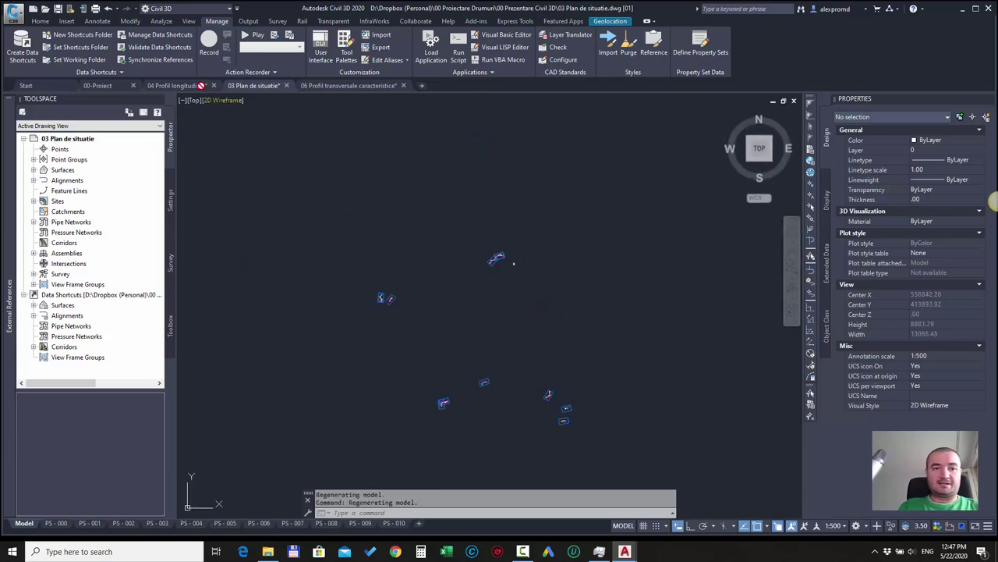
Show the 04 Profil longitudinal drawing's longitudinal profiles in model space.
left_click(179, 85)
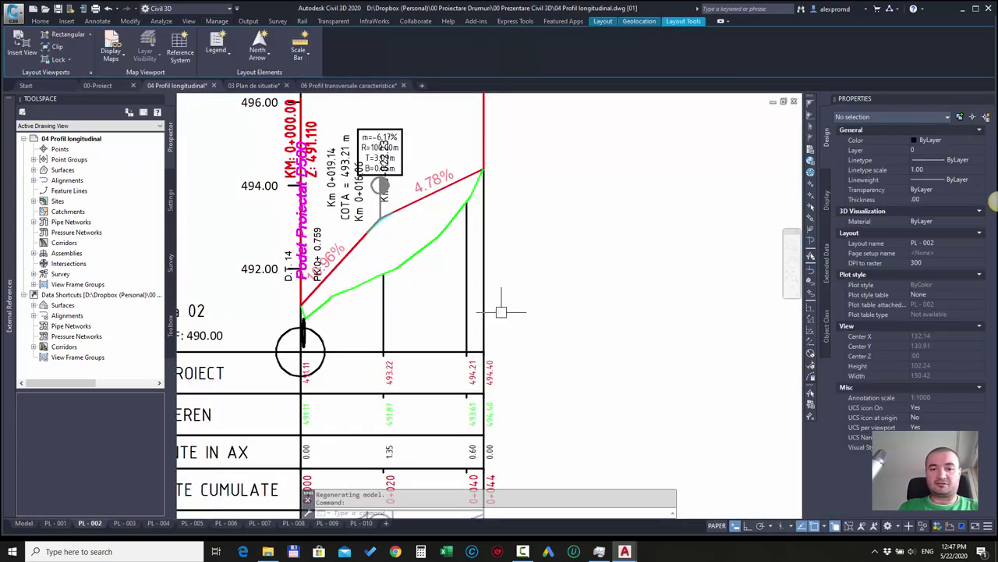
left_click(28, 523)
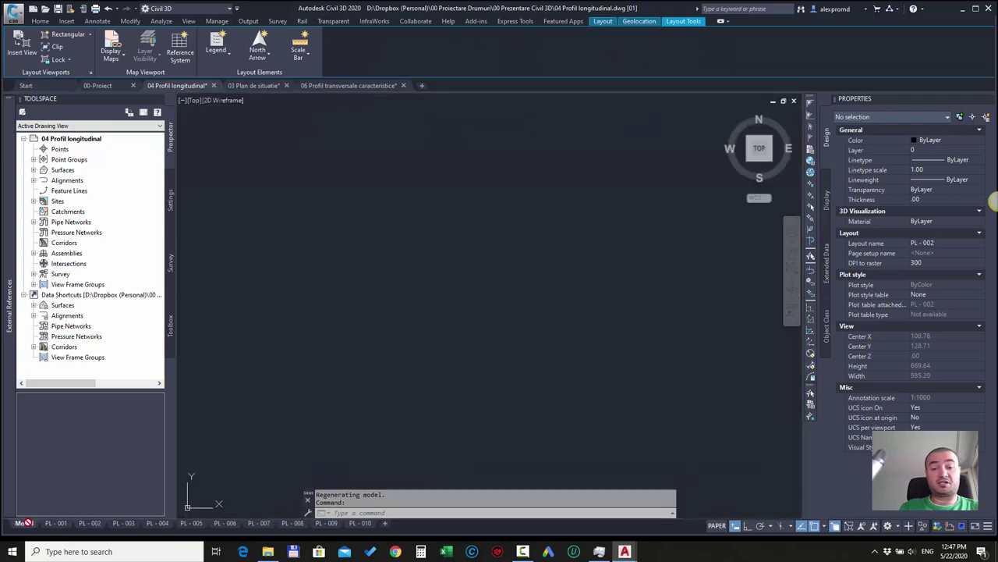
scroll(448, 296, "down", 5)
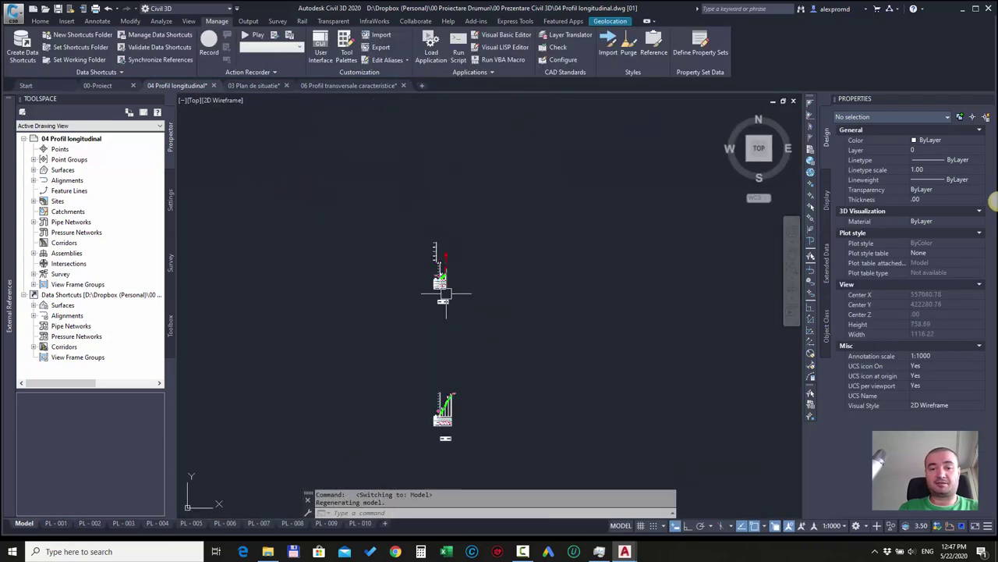
scroll(452, 296, "down", 2)
scroll(445, 248, "down", 2)
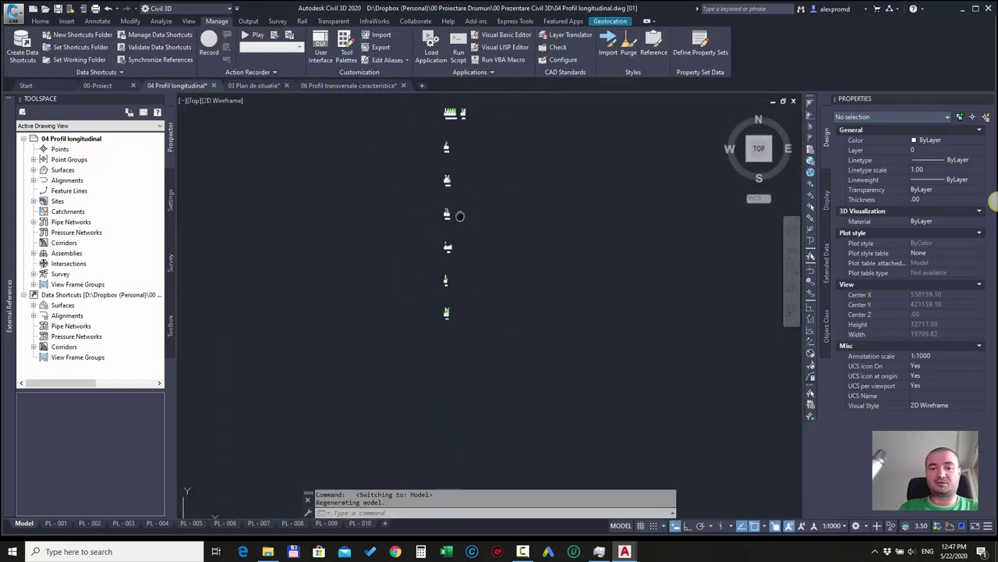
scroll(475, 305, "up", 2)
scroll(439, 260, "up", 3)
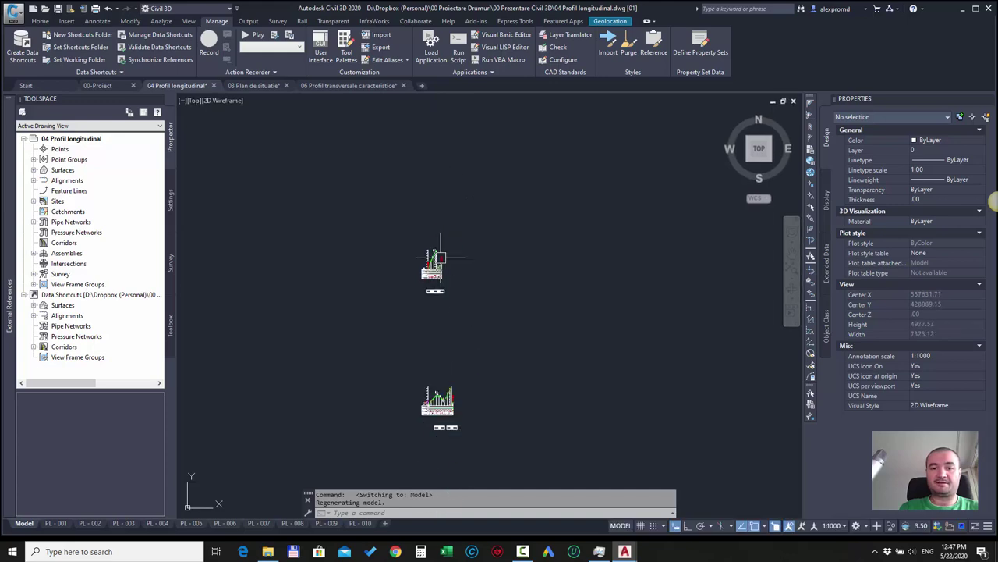
scroll(416, 275, "up", 3)
scroll(416, 276, "up", 8)
scroll(425, 265, "up", 2)
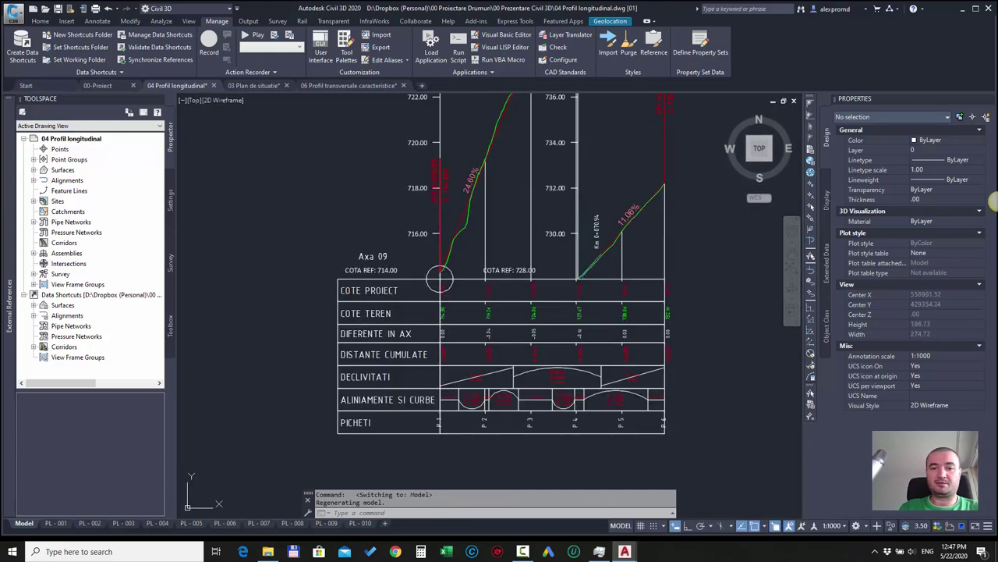
Set the profile's rectangular sheet-frame array to 11 rows, then deselect it.
left_click(428, 280)
left_click(442, 278)
scroll(436, 366, "down", 5)
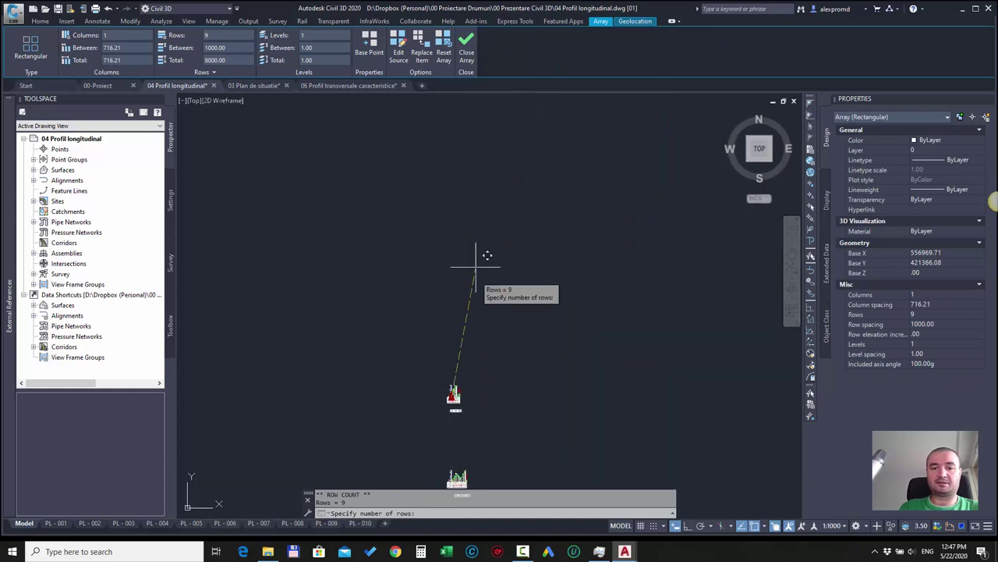
left_click(471, 192)
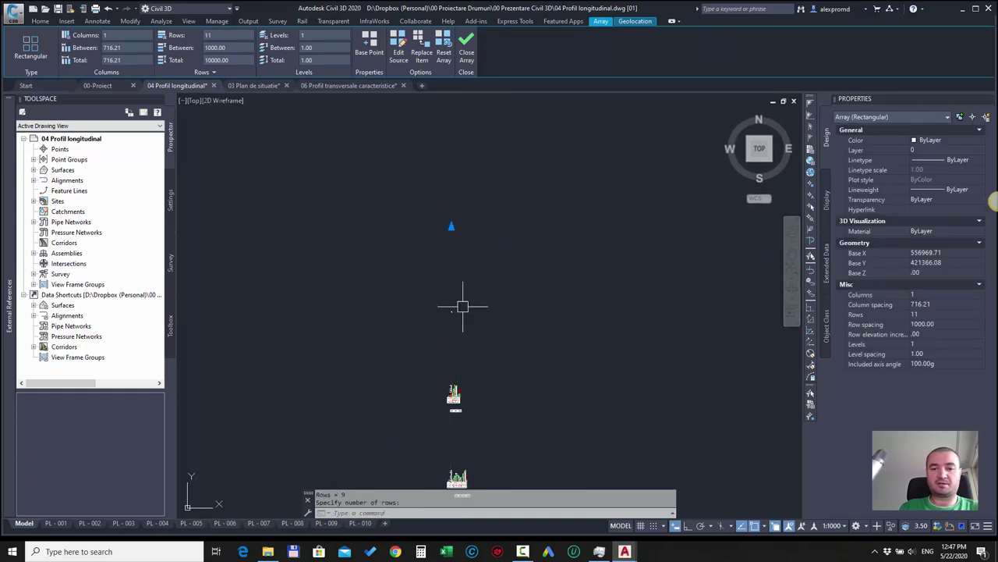
scroll(443, 172, "down", 2)
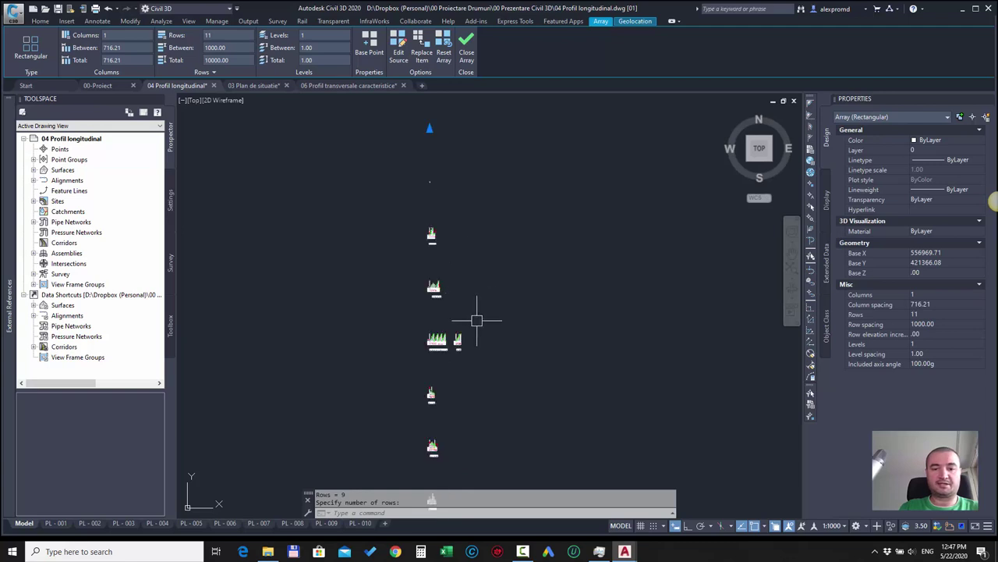
key("Escape")
Zoom around the profile to check the extended array and clear any pending command.
scroll(458, 329, "up", 2)
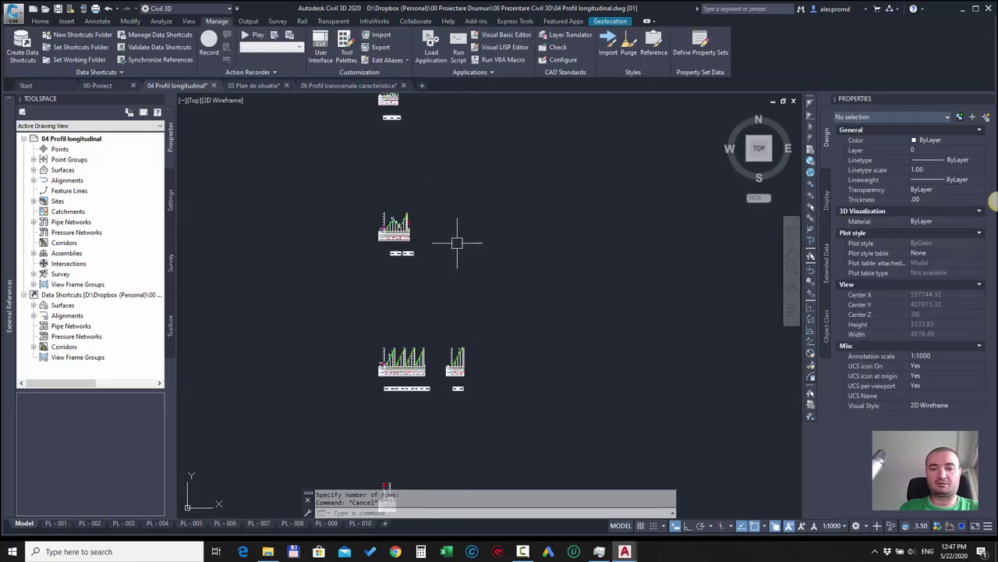
scroll(457, 265, "down", 2)
scroll(458, 320, "up", 2)
scroll(445, 312, "up", 2)
scroll(437, 304, "down", 2)
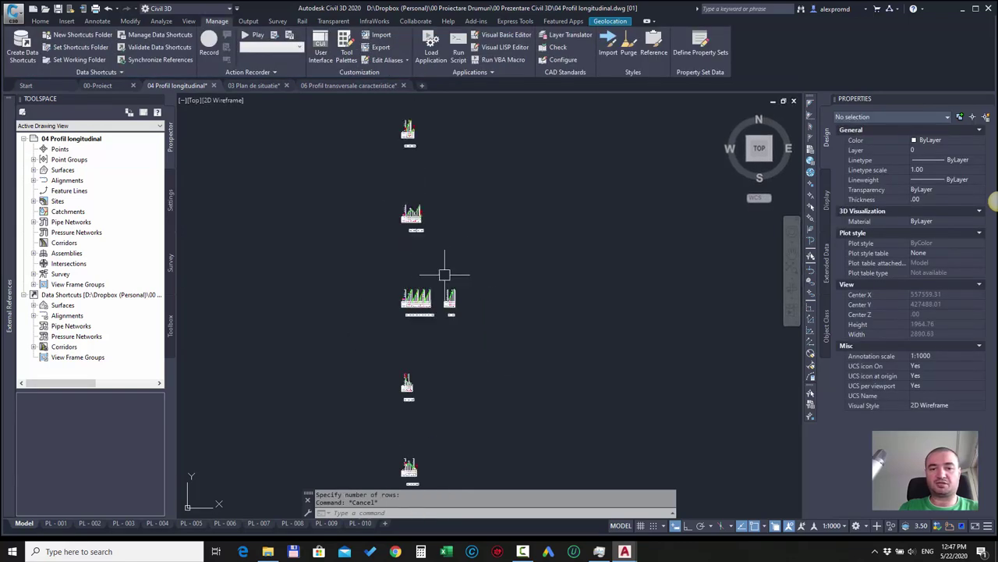
scroll(442, 294, "down", 2)
scroll(440, 373, "up", 2)
scroll(425, 378, "up", 2)
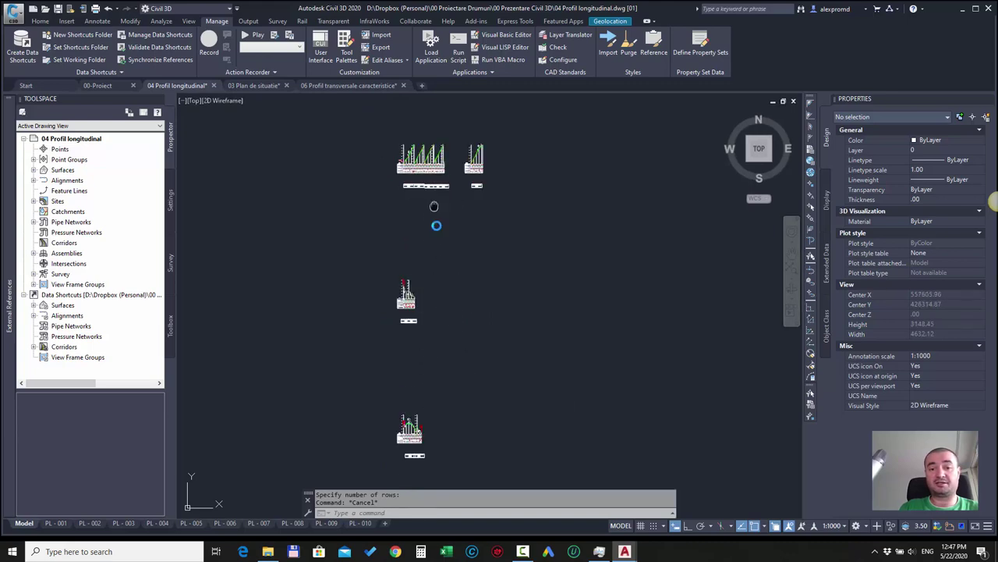
scroll(429, 296, "up", 2)
scroll(422, 329, "up", 3)
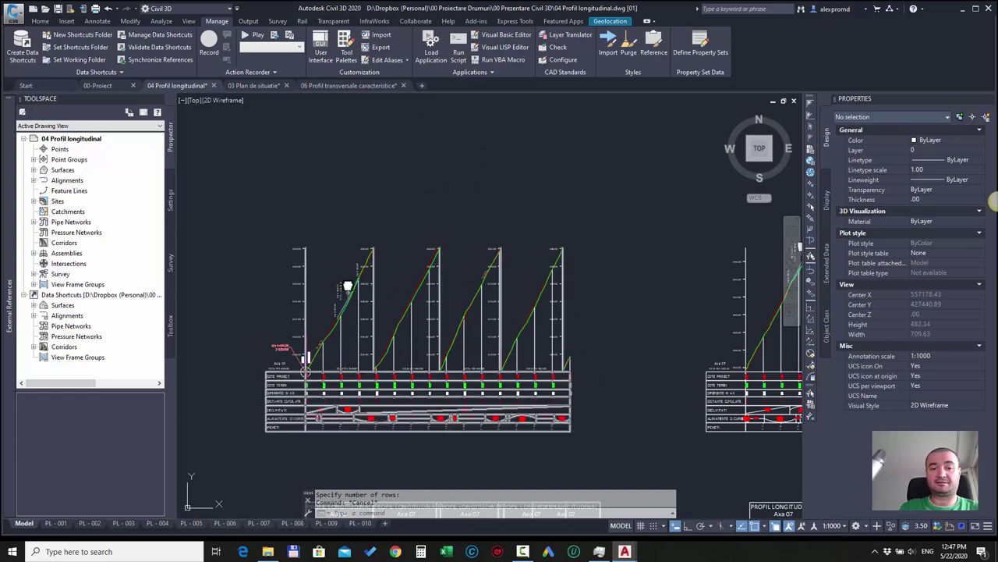
scroll(468, 265, "down", 4)
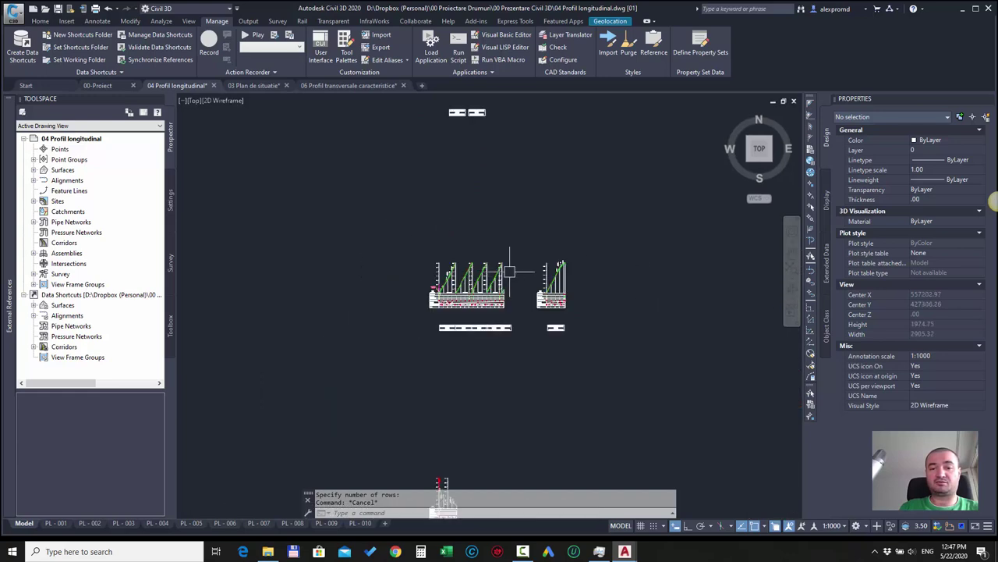
scroll(508, 272, "up", 2)
scroll(517, 273, "down", 1)
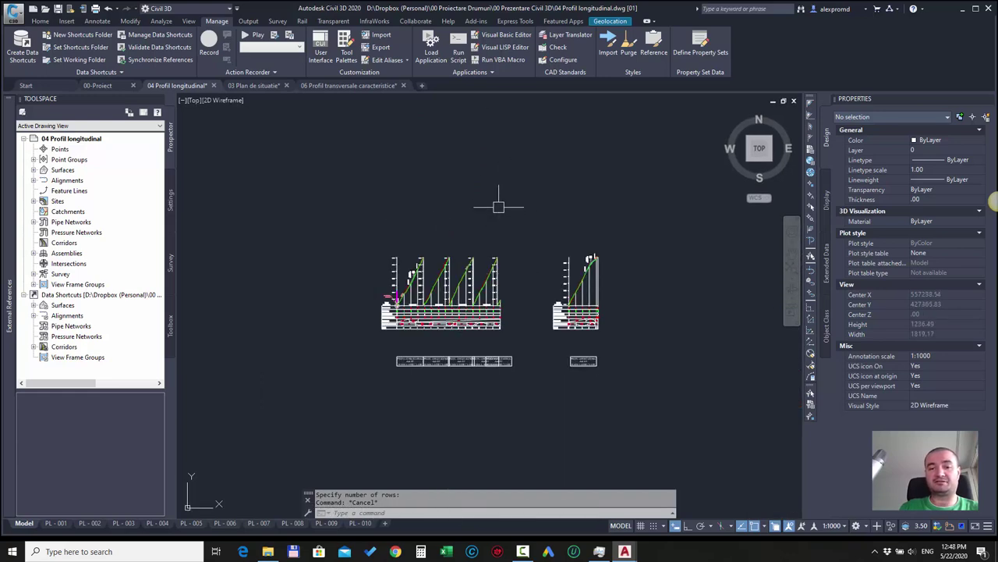
scroll(499, 206, "down", 5)
key("Escape")
scroll(450, 265, "down", 2)
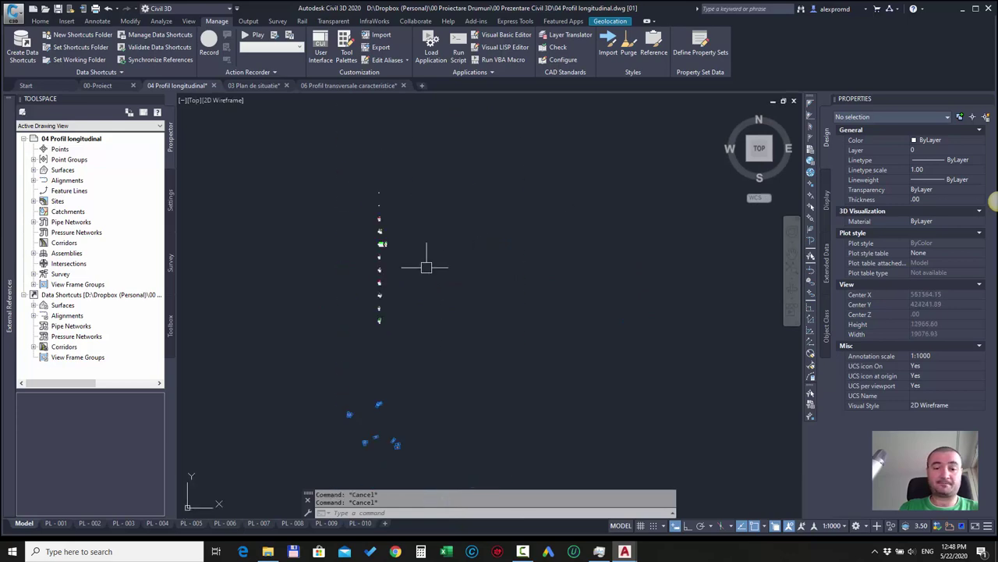
scroll(413, 195, "up", 4)
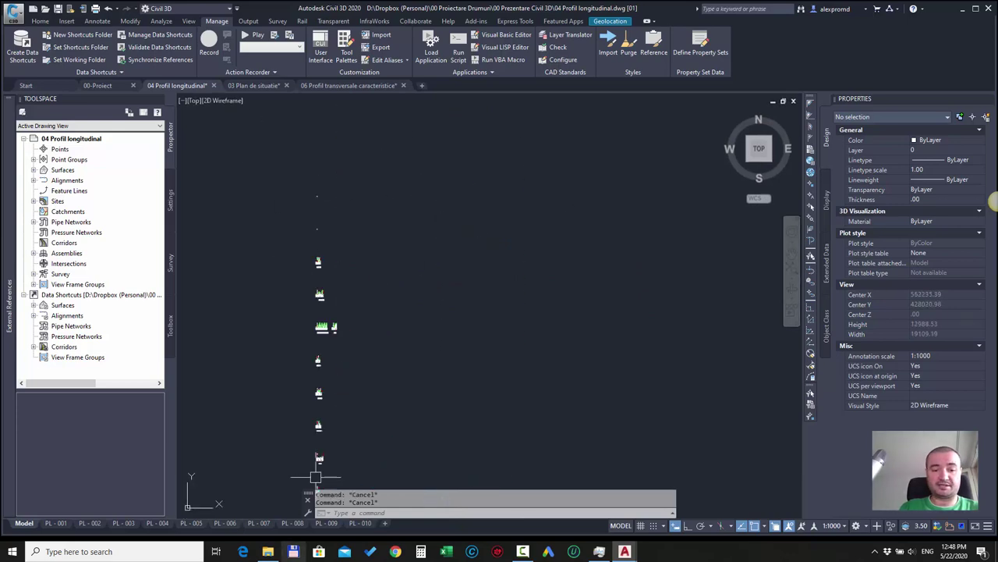
Glance at the 03 Plan de situatie drawing, then open the 00 Plot PDF in Chrome.
left_click(267, 551)
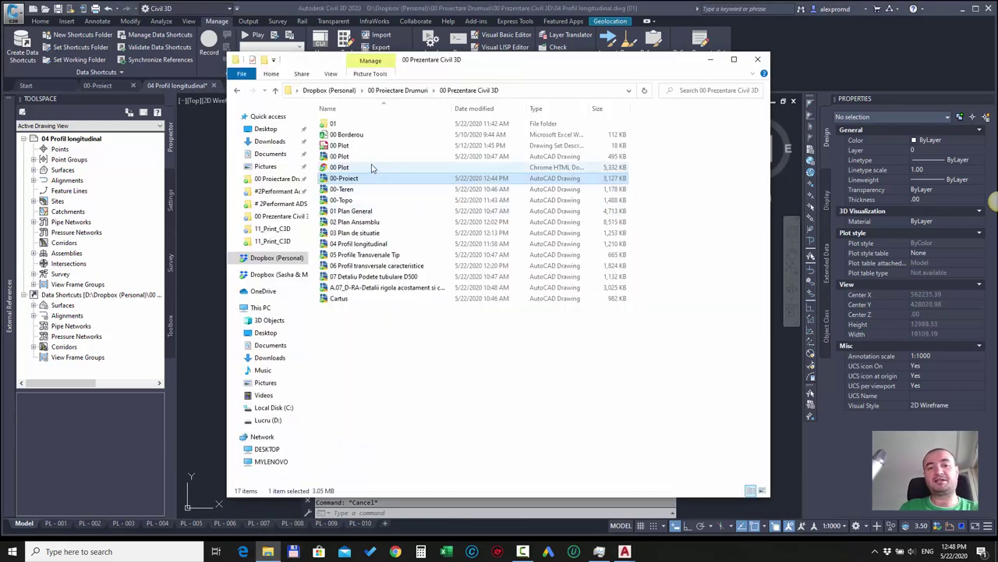
left_click(217, 170)
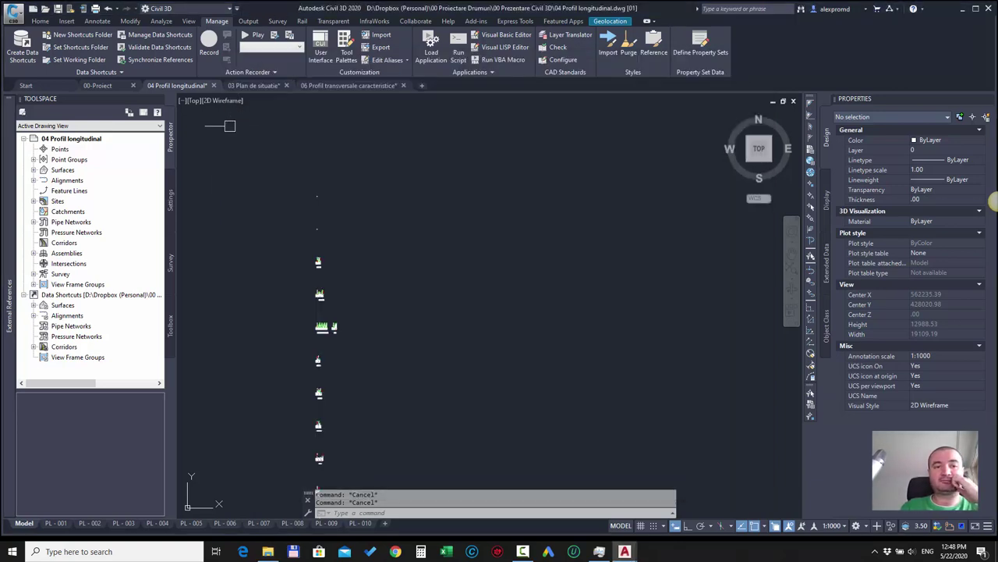
left_click(254, 86)
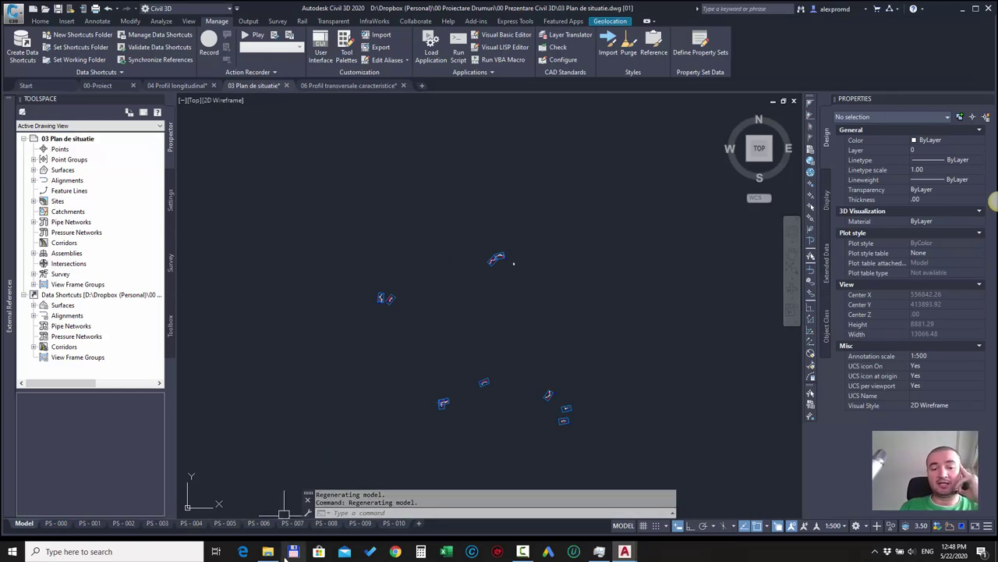
left_click(267, 552)
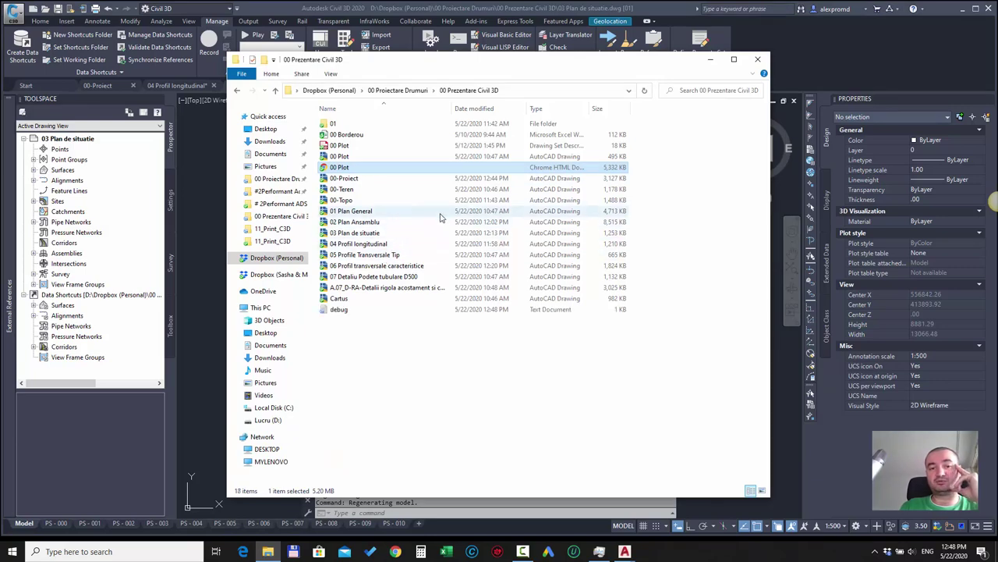
key("Return")
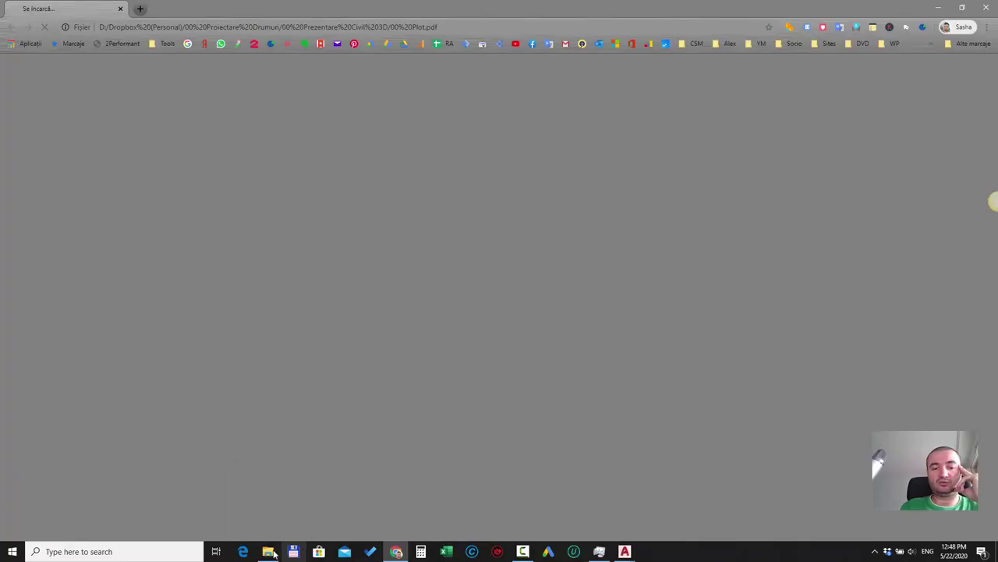
Select drawings 01 Plan General to 07 Detaliu Podete in Explorer, then return to Civil 3D's 06 drawing.
left_click(268, 552)
left_click(347, 156)
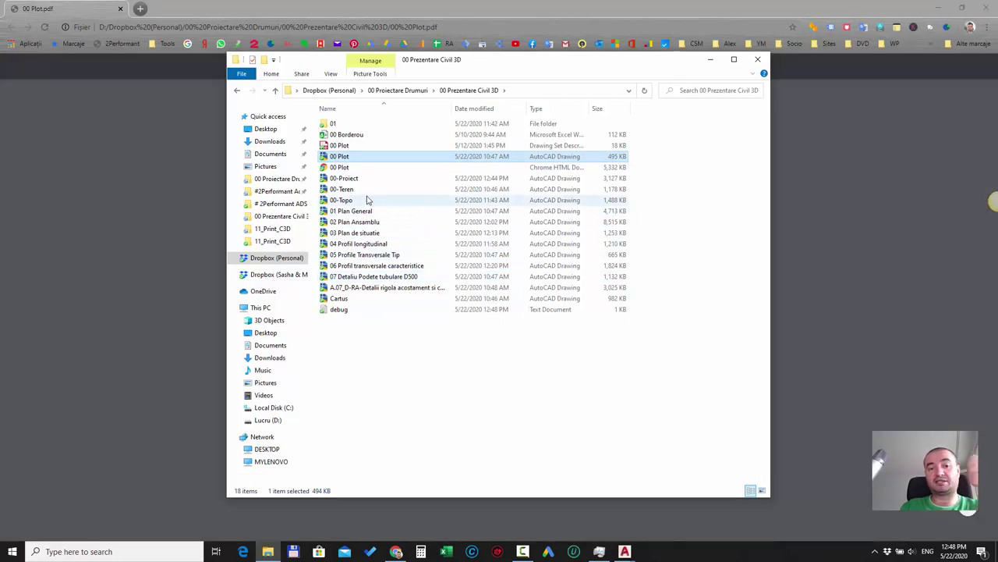
left_click(368, 201)
left_click_drag(368, 200, 362, 215)
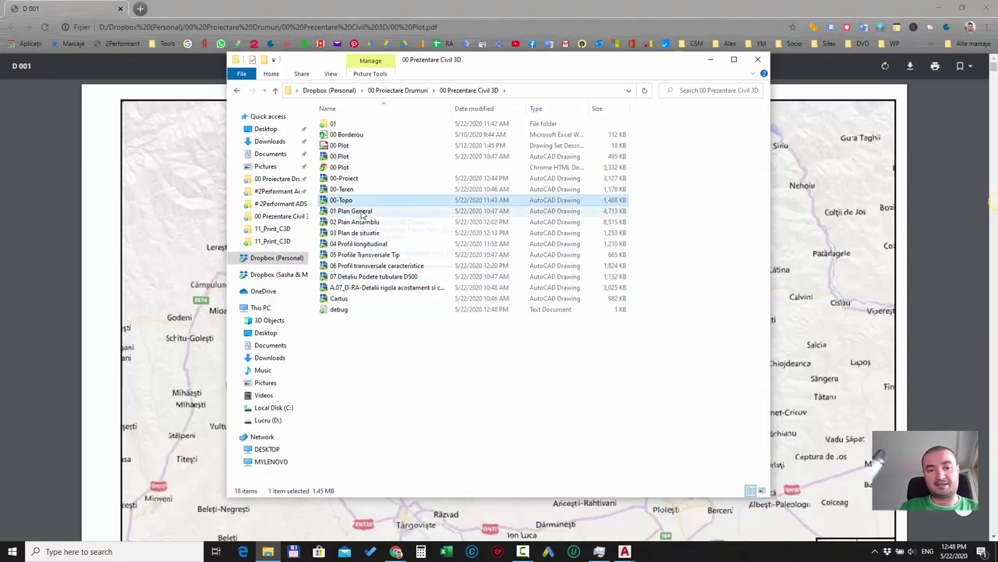
left_click(367, 212)
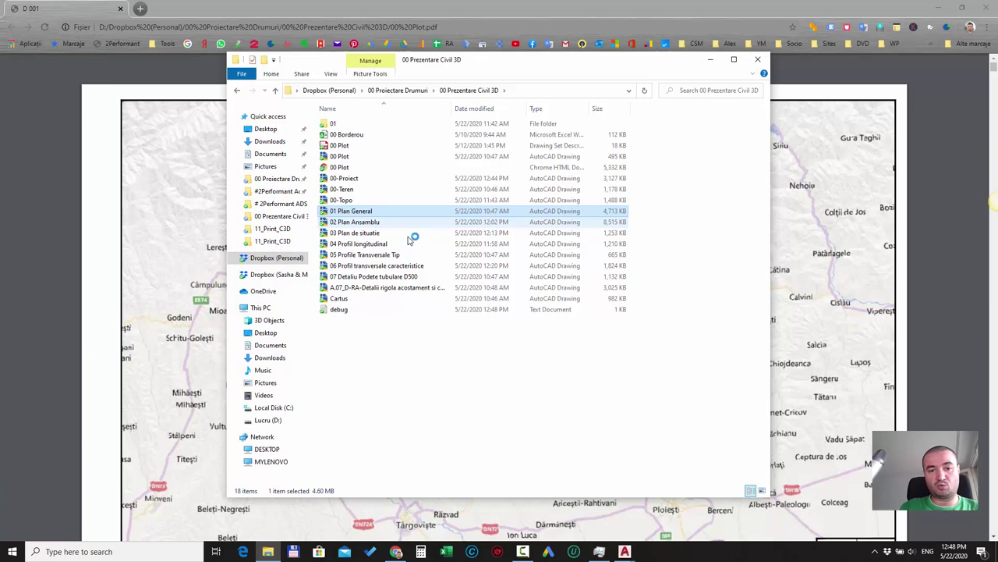
left_click(373, 277, "shift")
left_click_drag(372, 281, 361, 243)
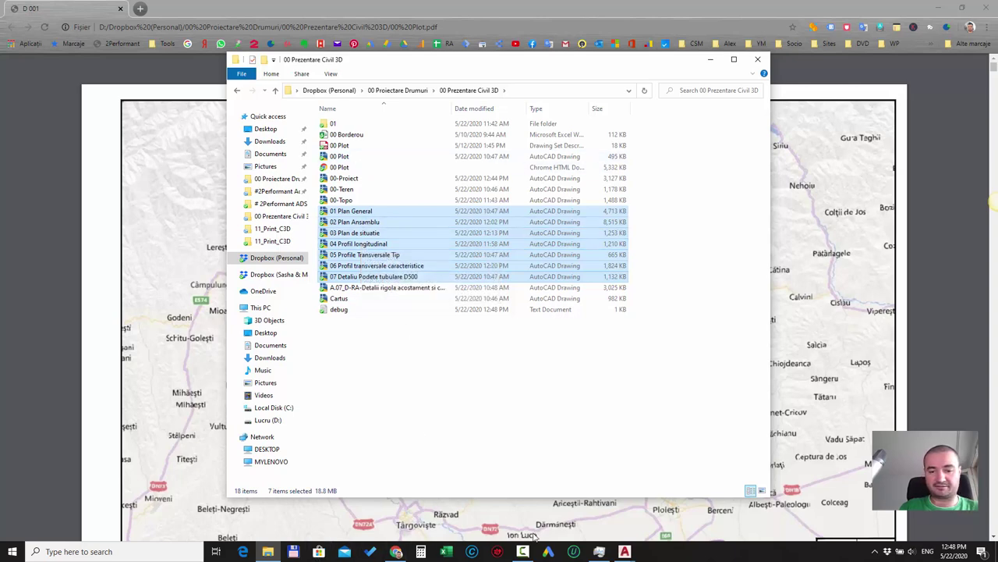
mouse_move(625, 552)
left_click(752, 503)
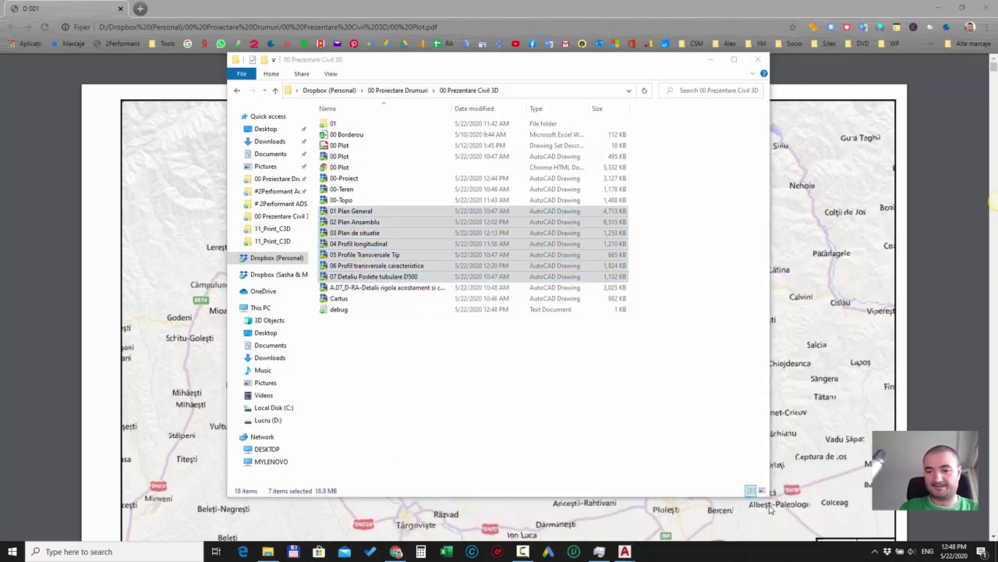
left_click(282, 178)
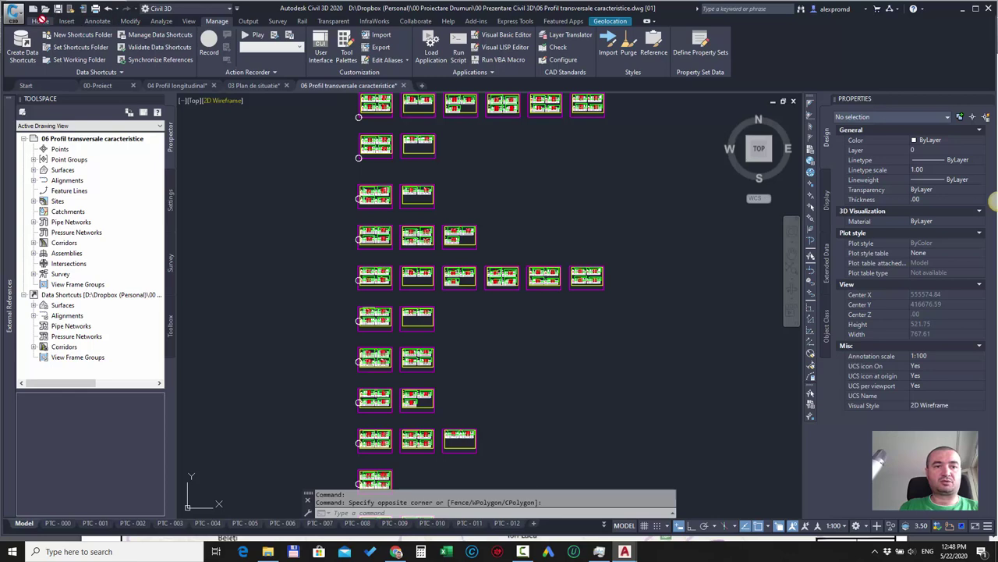
Remove all existing sheets from the publish sheet list.
left_click(248, 21)
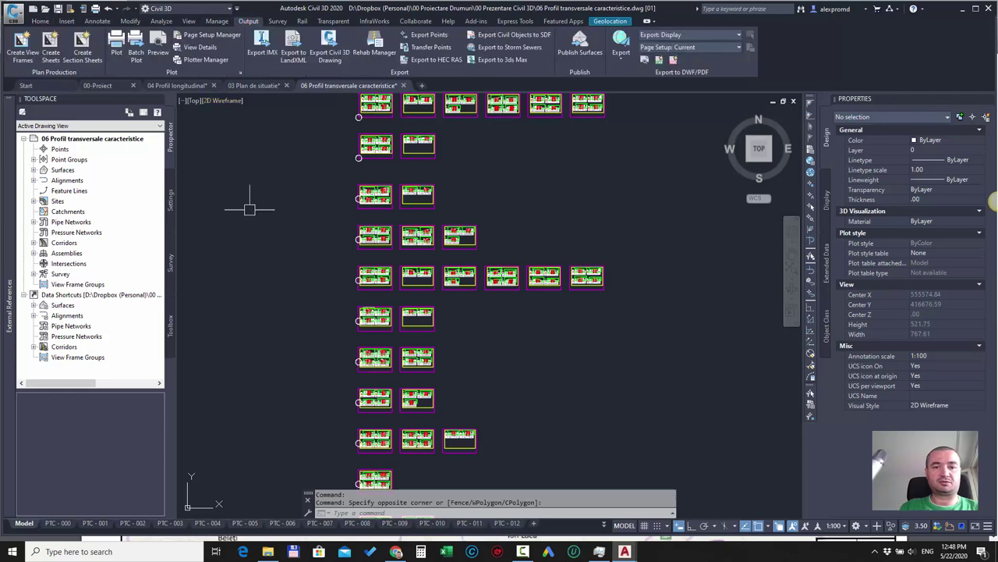
key("Escape")
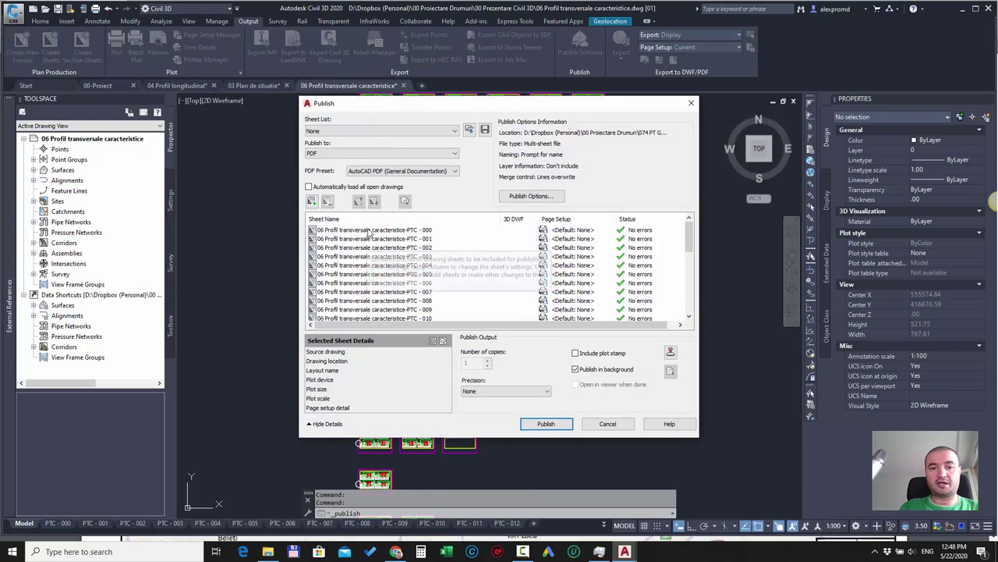
left_click(377, 318, "shift")
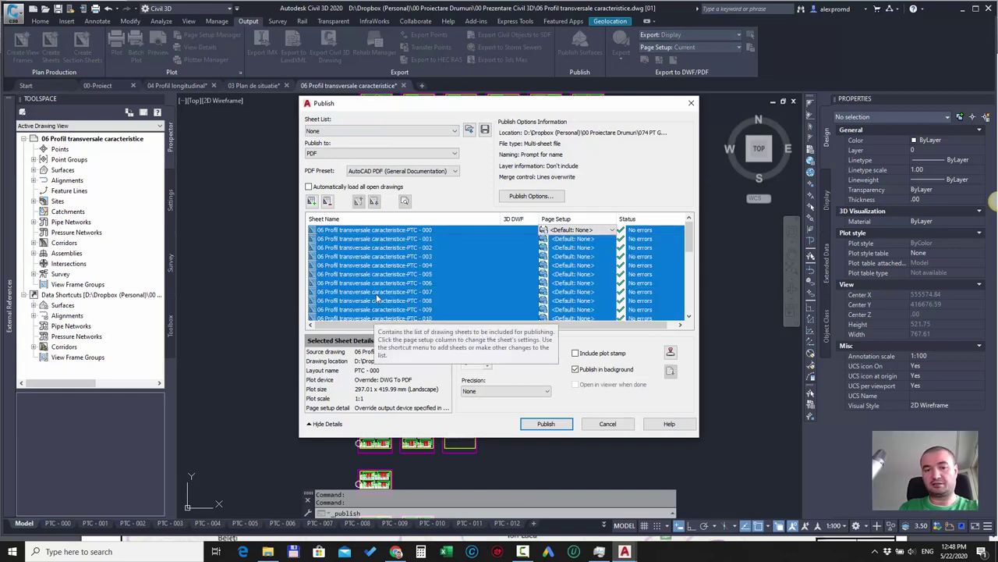
key("Delete")
Add sheets from drawings 01 Plan General through 07 Detaliu Podete tubulare D500 in 00 Prezentare Civil 3D.
left_click(311, 201)
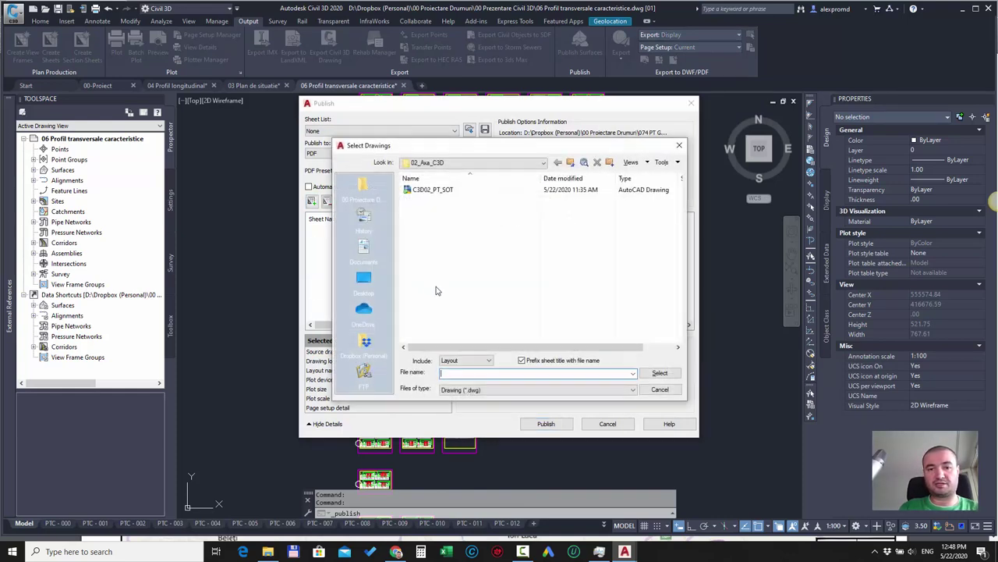
left_click(570, 163)
left_click(570, 163)
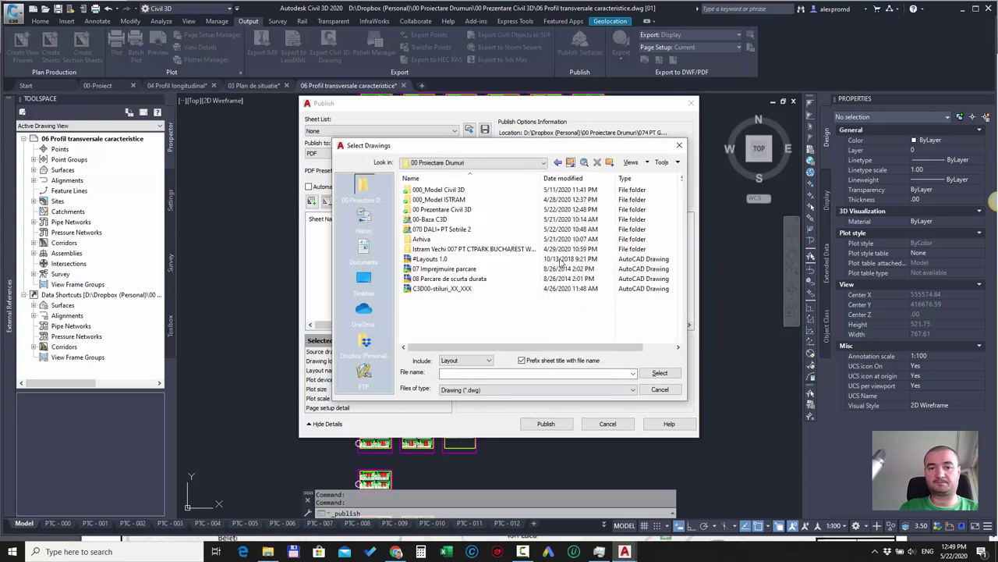
double_click(472, 210)
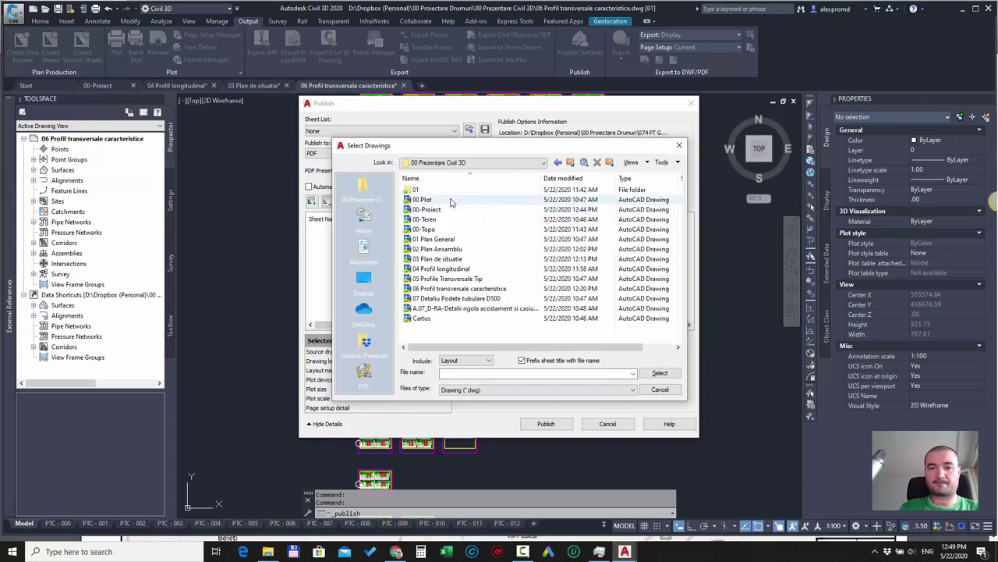
left_click(498, 242)
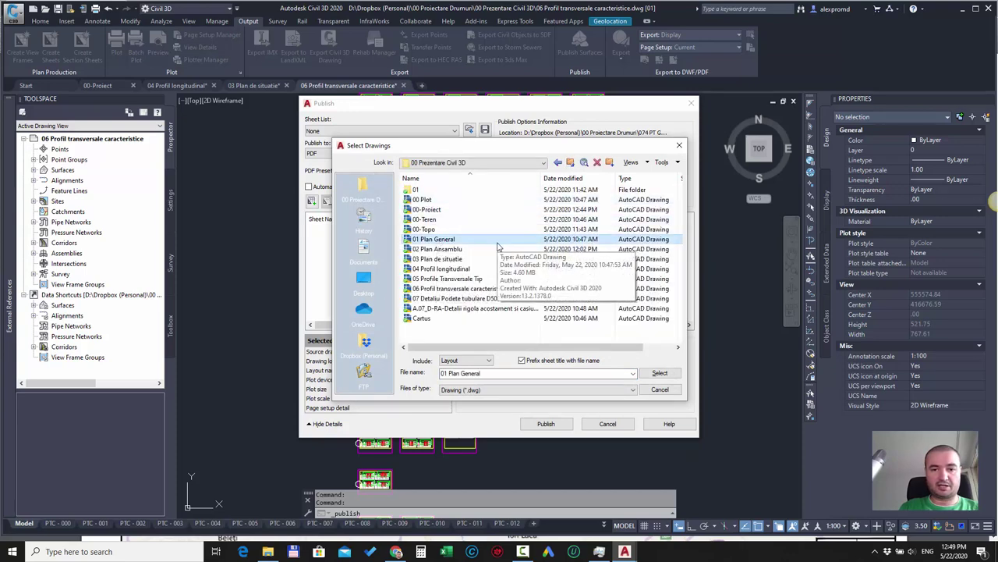
left_click(447, 301, "shift")
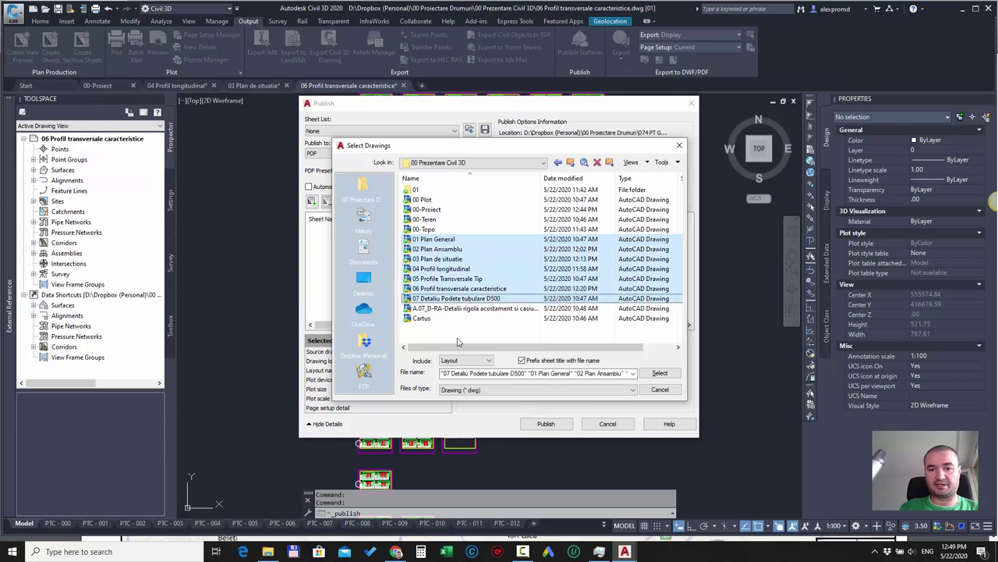
left_click(655, 374)
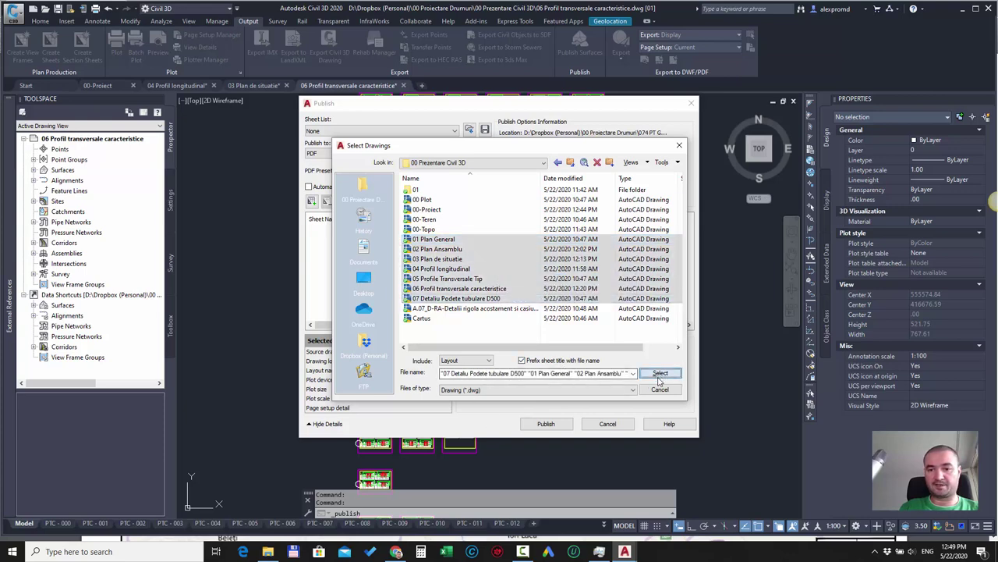
Review the sheet list, publish it to PDF, and decline saving the sheet list.
scroll(390, 226, "down", 1)
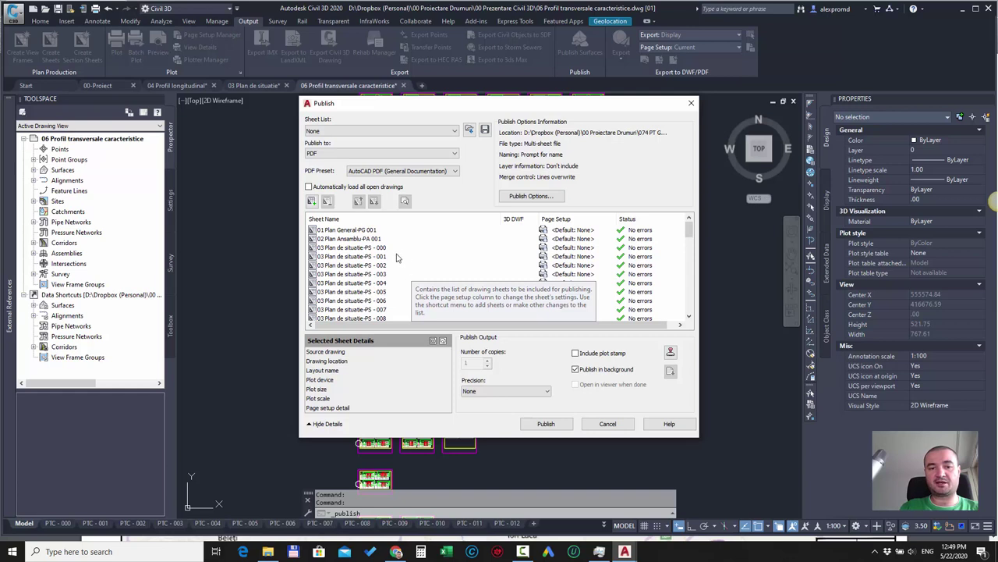
scroll(397, 289, "down", 3)
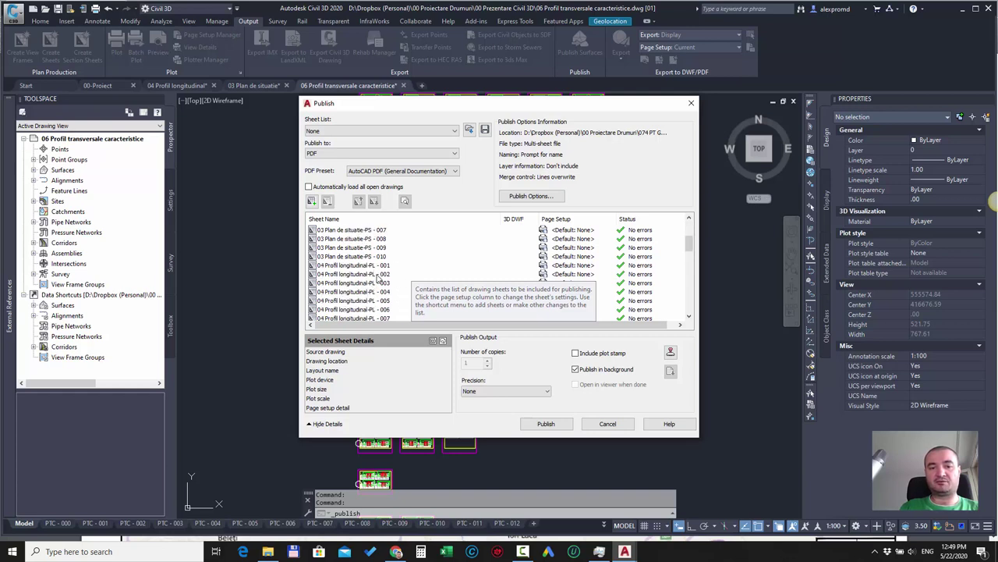
scroll(394, 278, "down", 3)
scroll(367, 288, "down", 3)
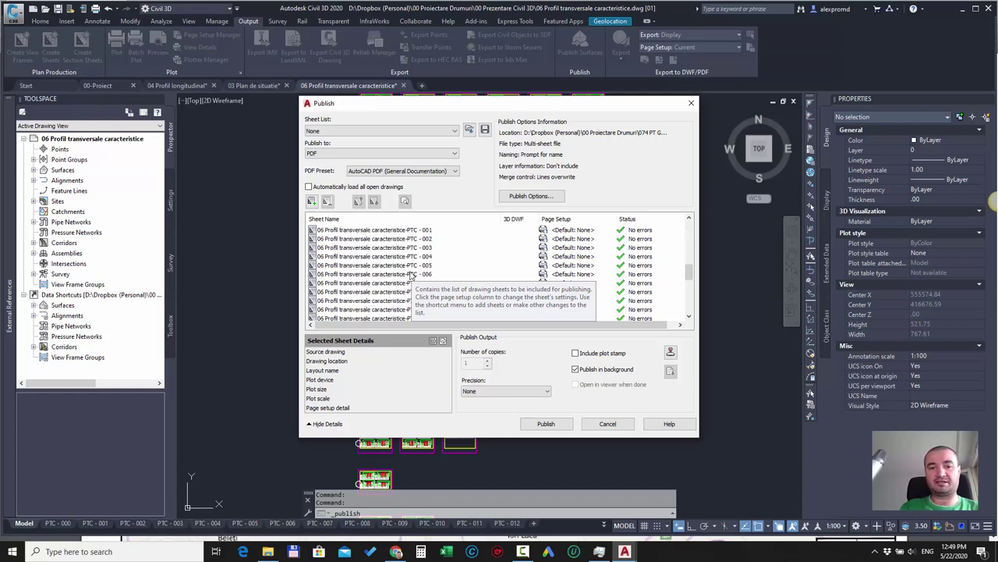
scroll(411, 277, "down", 5)
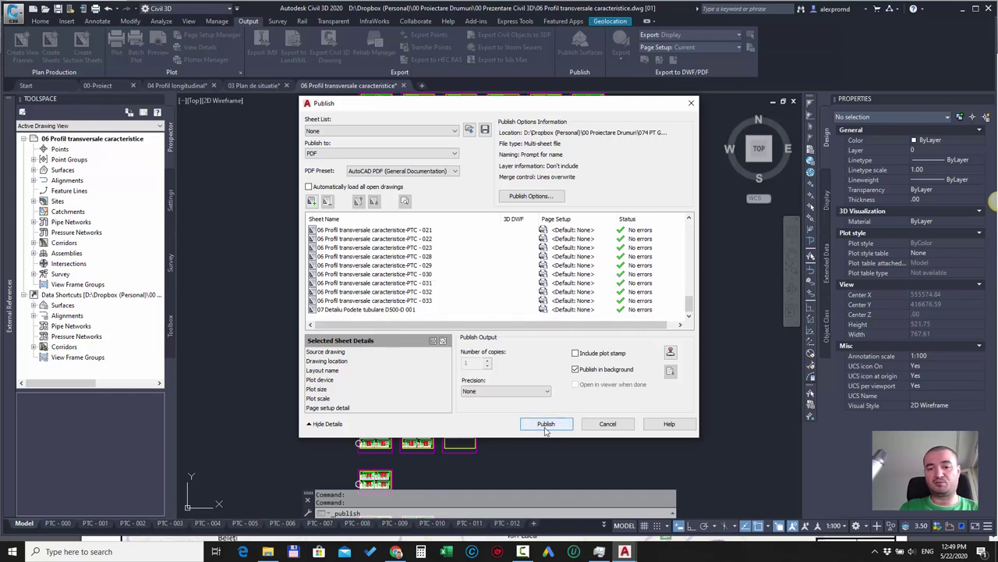
left_click(612, 425)
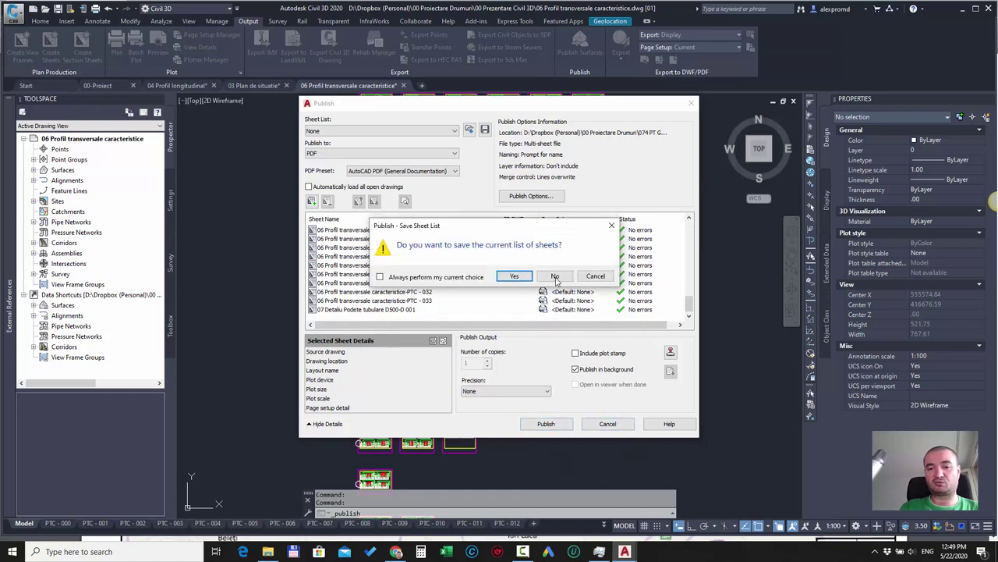
left_click(555, 277)
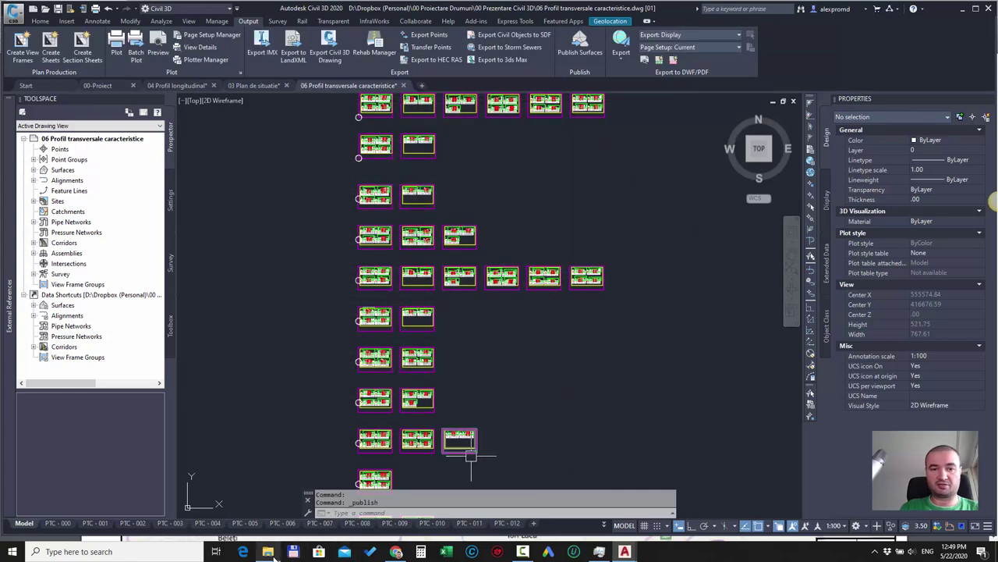
Scroll through the 00 Plot PDF in Chrome to the DETALIU PODET TUBULAR Ø 500 mm page, then minimize Chrome.
left_click(269, 552)
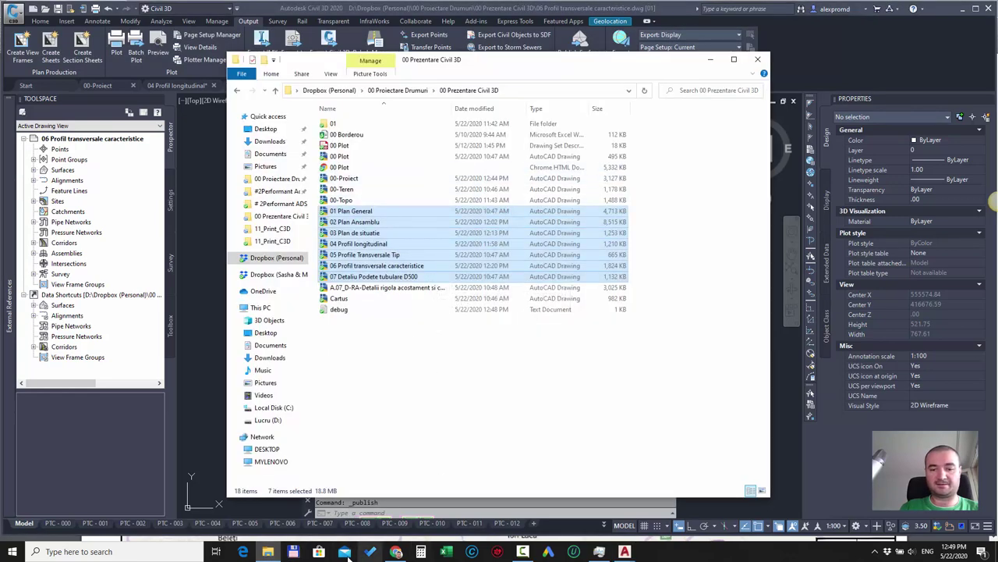
left_click(397, 551)
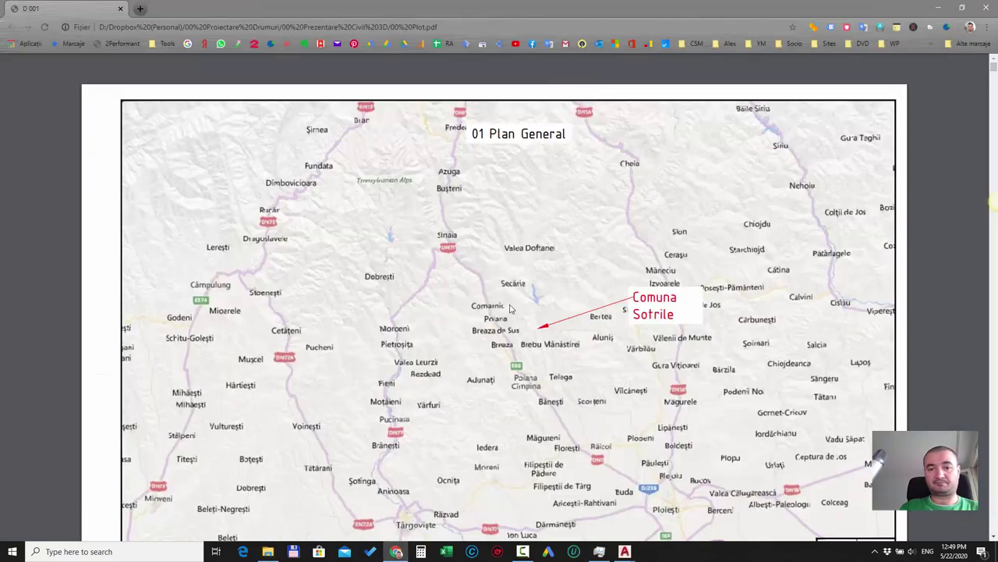
scroll(510, 304, "down", 5)
scroll(511, 299, "down", 2, "ctrl")
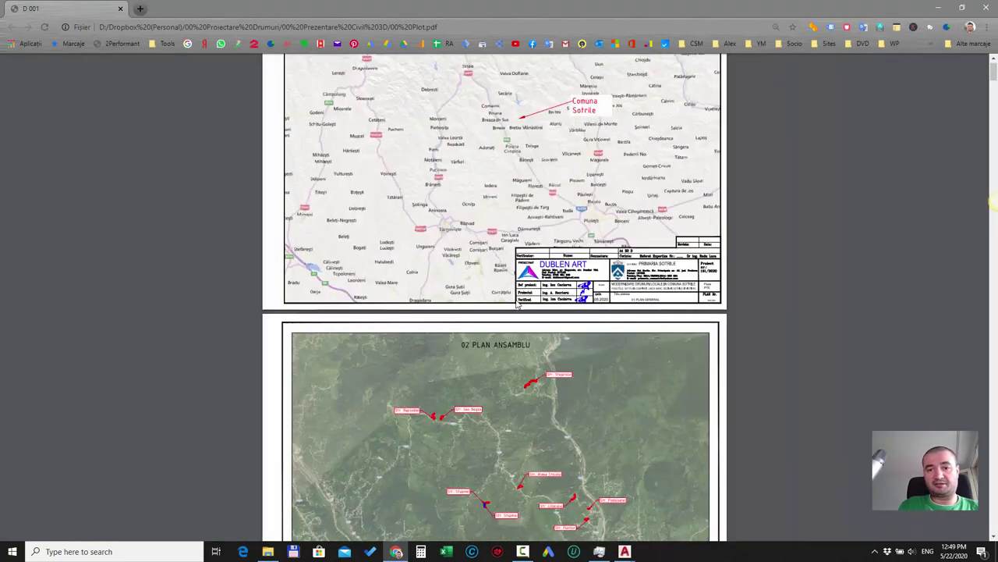
scroll(511, 308, "down", 1, "ctrl")
scroll(513, 320, "down", 5)
scroll(514, 334, "down", 3)
scroll(514, 334, "down", 5)
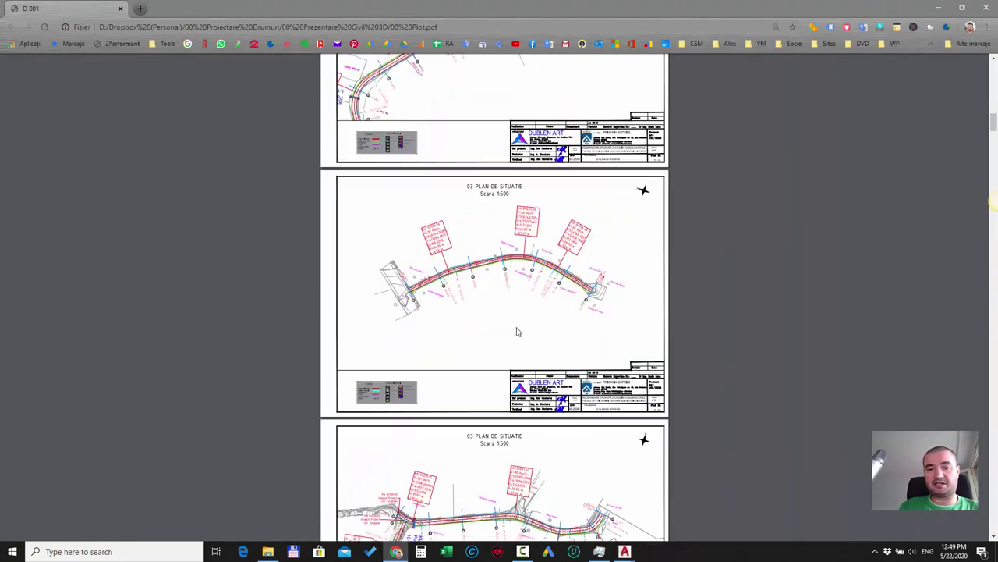
scroll(516, 333, "down", 5)
scroll(519, 333, "down", 3)
scroll(521, 332, "down", 3)
scroll(521, 333, "down", 3)
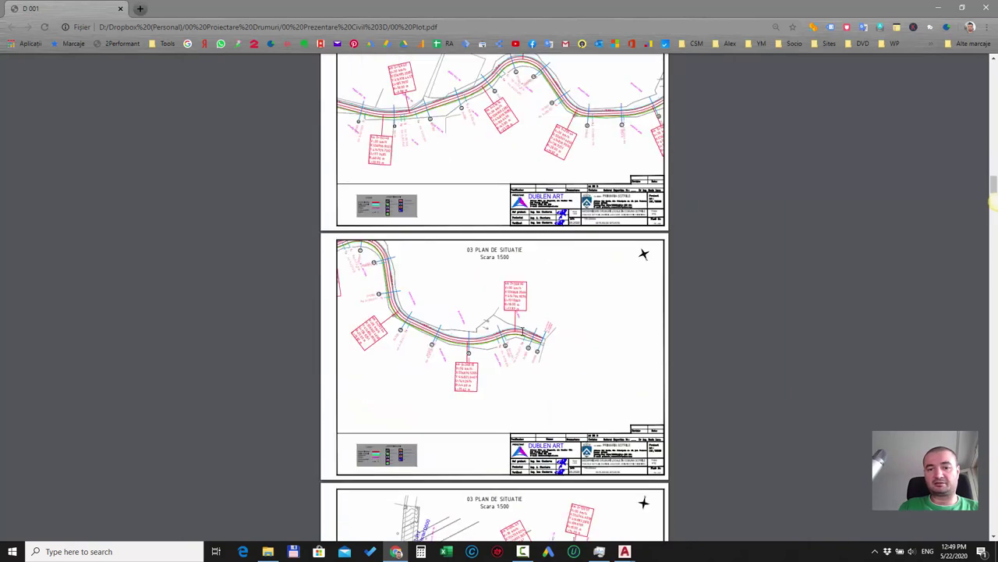
scroll(522, 332, "down", 3)
scroll(522, 331, "down", 3)
scroll(522, 330, "down", 3)
scroll(523, 331, "down", 3)
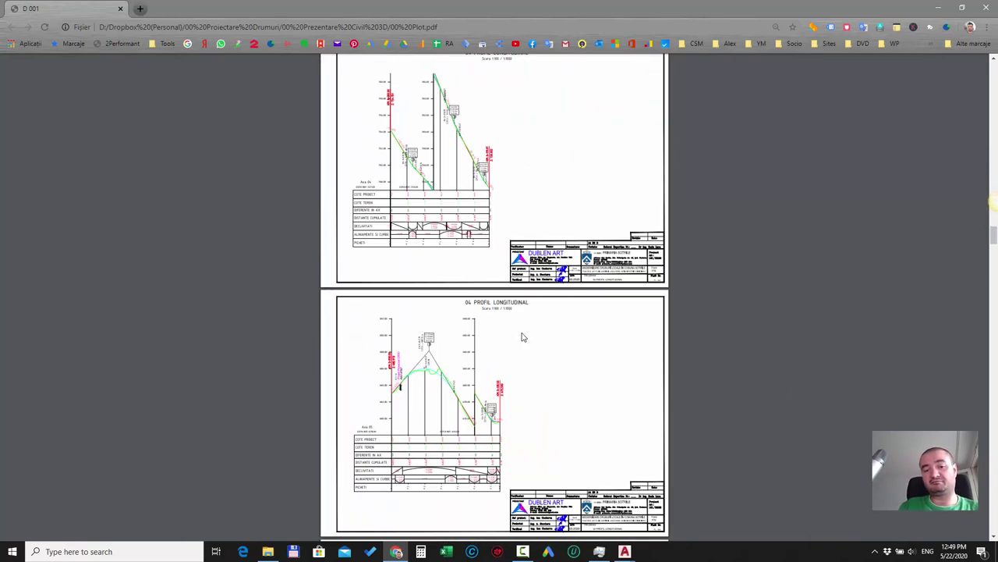
scroll(523, 336, "down", 4)
scroll(523, 337, "down", 4)
scroll(522, 337, "down", 5)
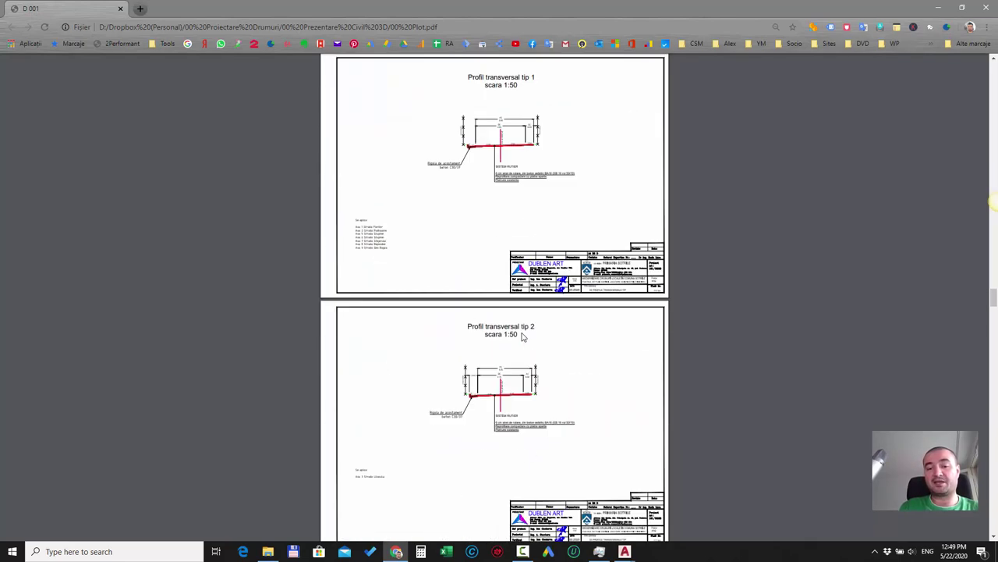
scroll(522, 338, "down", 2)
scroll(522, 338, "down", 5)
scroll(521, 340, "down", 4)
scroll(521, 340, "down", 5)
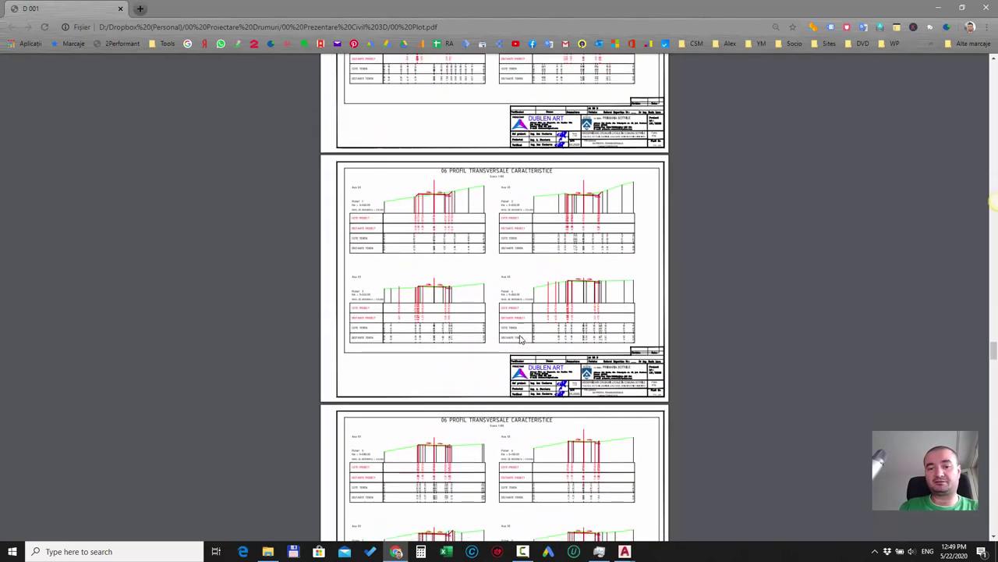
scroll(546, 347, "down", 4)
scroll(473, 364, "down", 4)
scroll(478, 358, "down", 4)
scroll(479, 357, "down", 4)
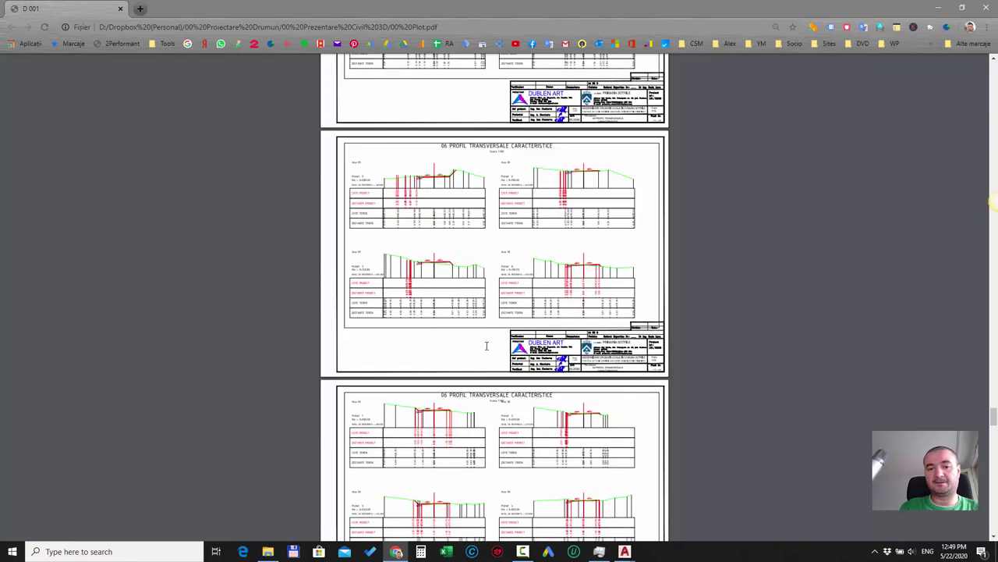
scroll(486, 346, "down", 4)
scroll(486, 346, "down", 4)
scroll(487, 348, "down", 4)
scroll(487, 348, "down", 4)
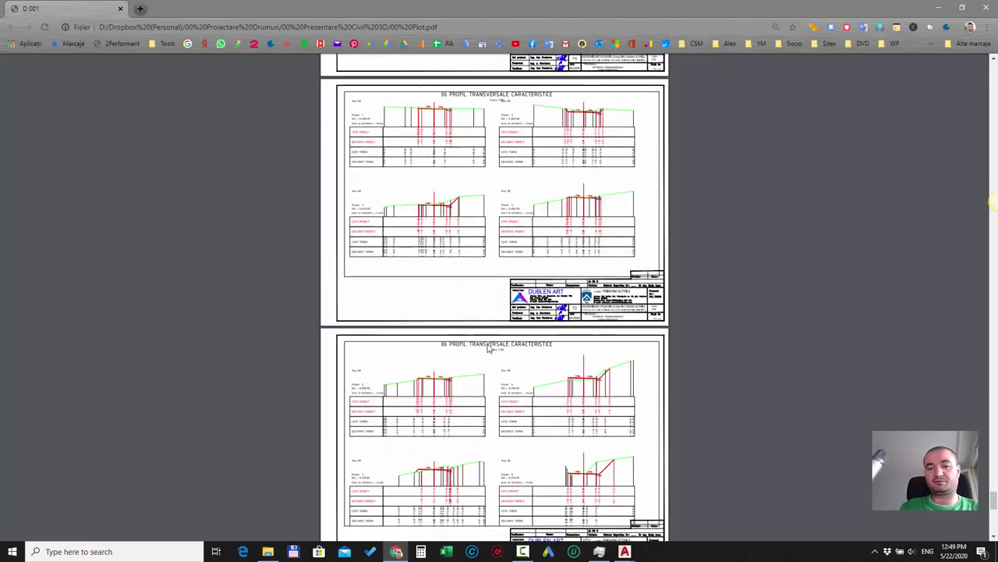
scroll(488, 345, "down", 4)
scroll(488, 346, "down", 4)
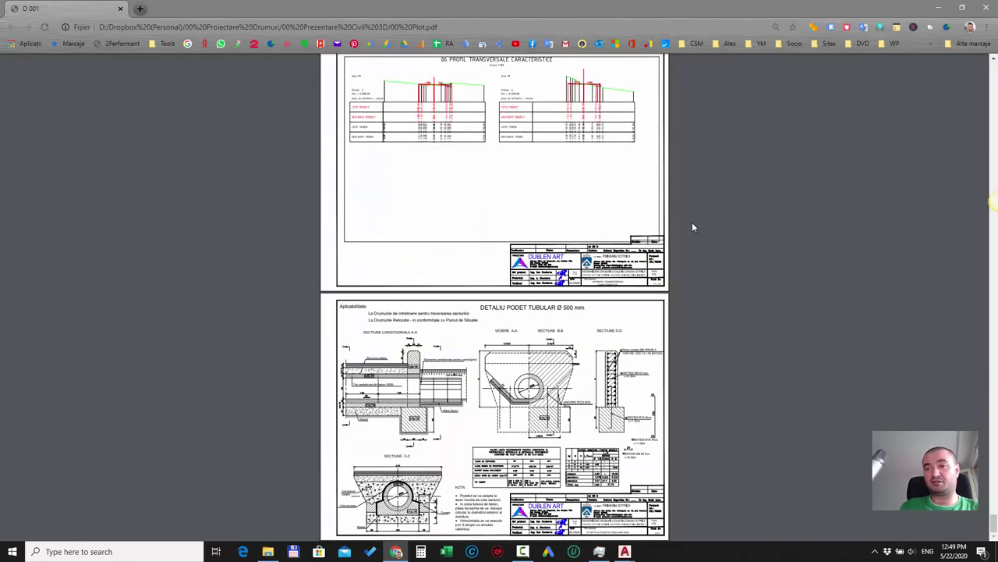
left_click(938, 7)
Deselect the seven drawings and select 00 Plot to confirm its 5,332 KB size.
left_click(471, 397)
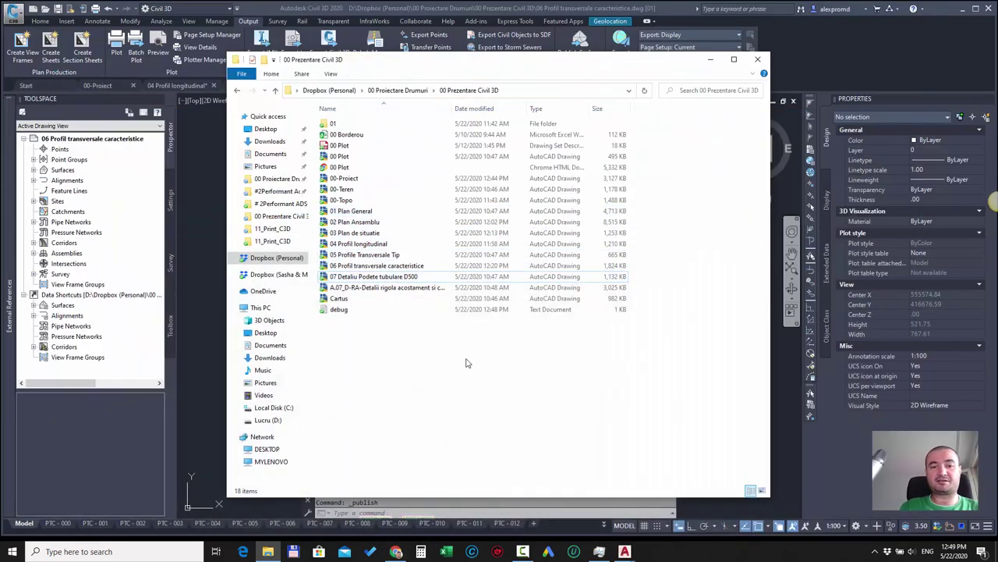
left_click(337, 167)
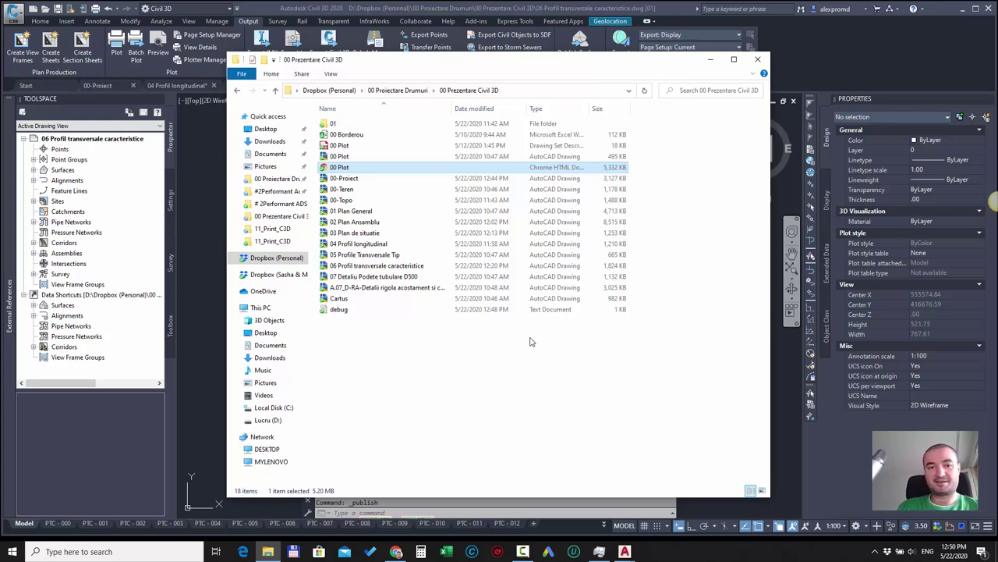
Zoom around 03 Plan de situatie, then activate 04 Profil longitudinal and restore the project folder.
left_click(710, 63)
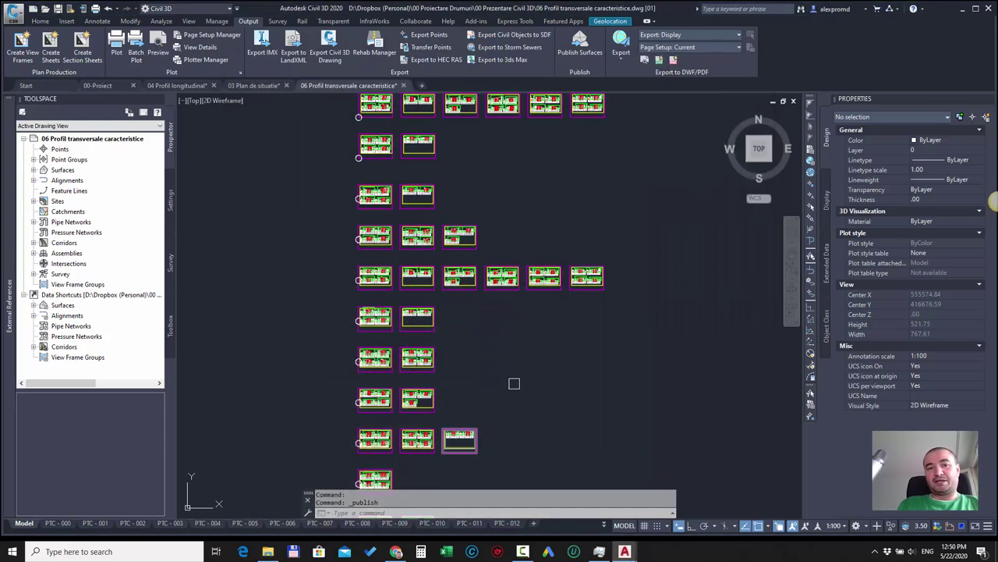
left_click(257, 86)
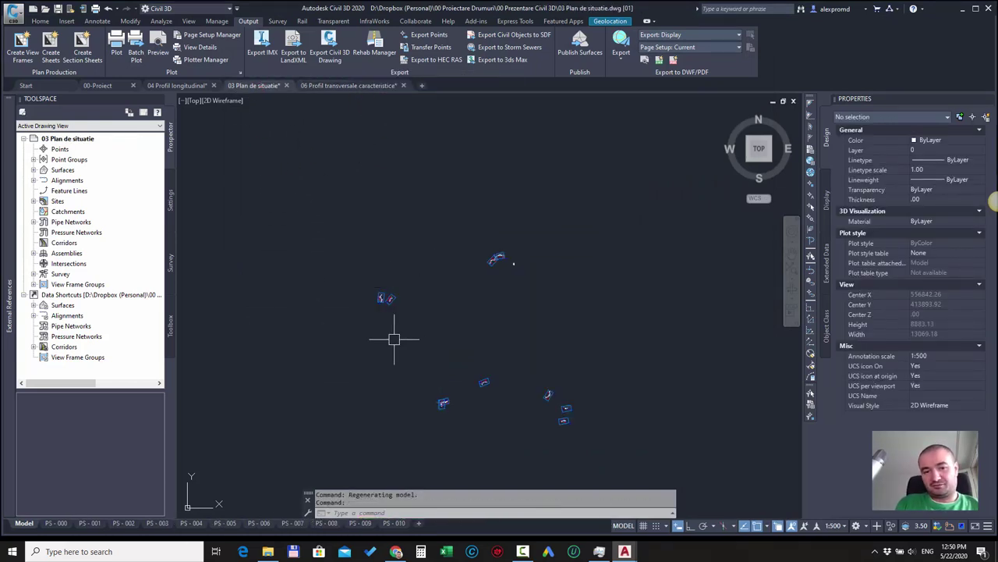
scroll(517, 254, "up", 3)
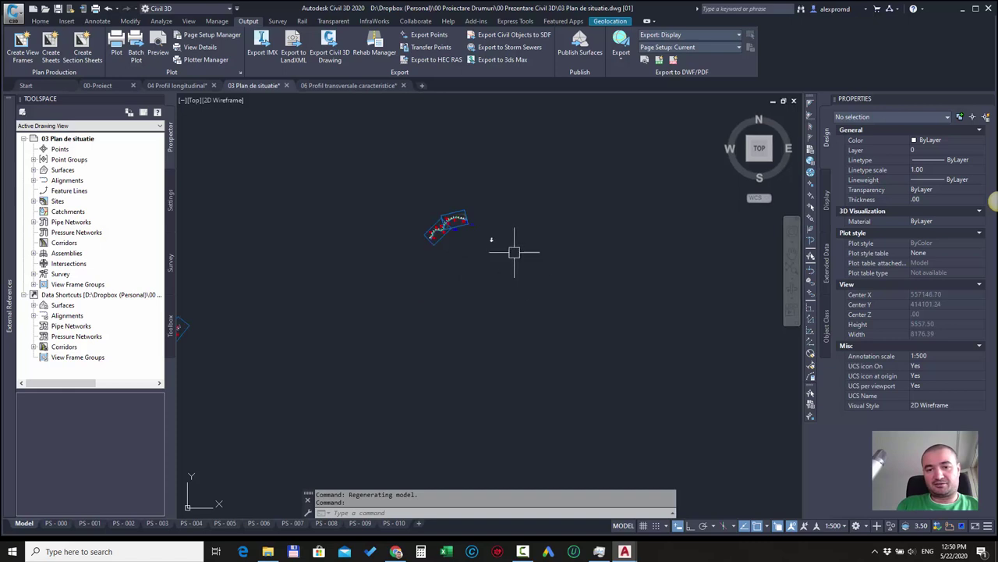
scroll(491, 269, "up", 5)
scroll(489, 272, "up", 2)
scroll(546, 190, "down", 5)
scroll(573, 194, "down", 5)
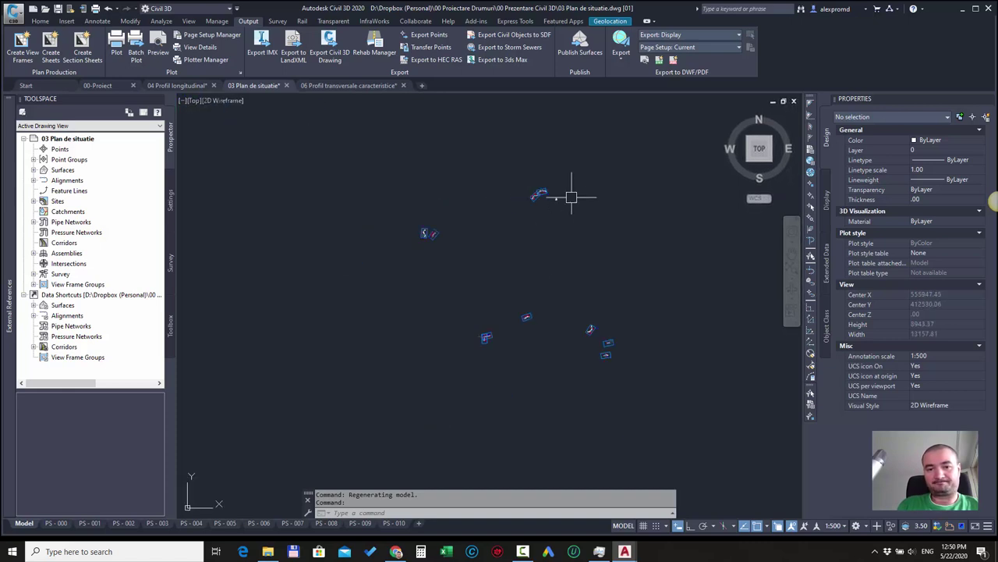
left_click(177, 85)
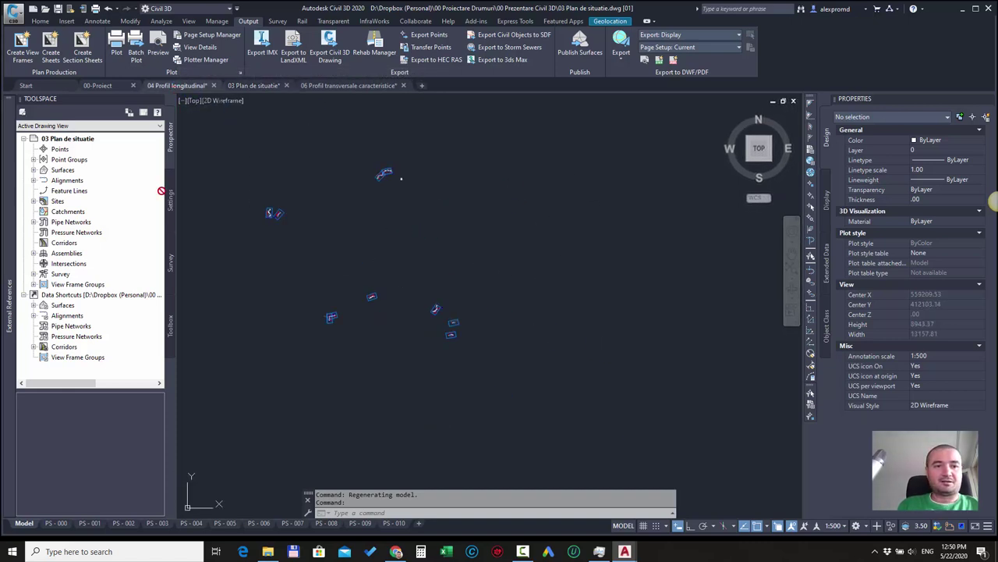
left_click(267, 552)
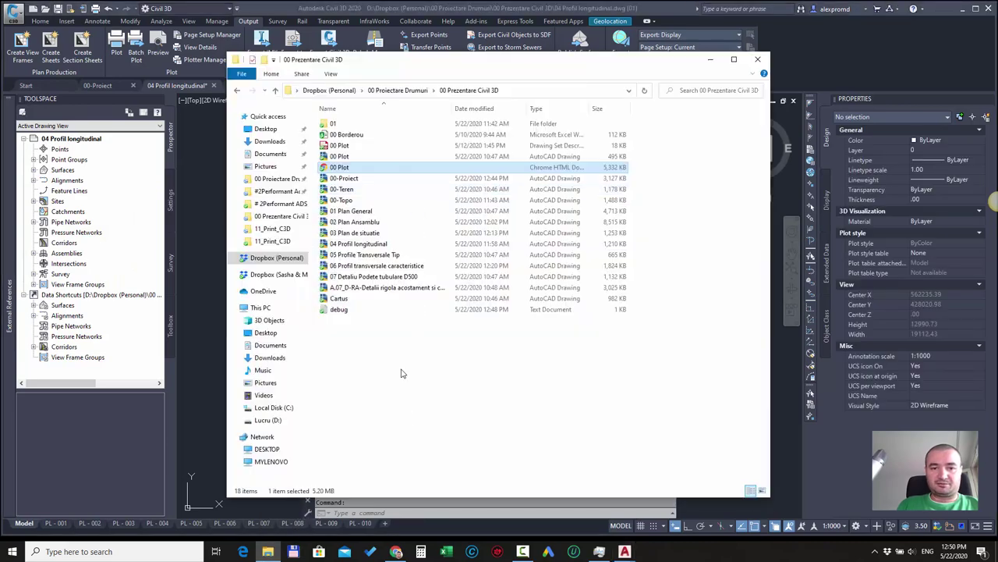
Deselect 00 Plot and drag the Name column divider right to reveal full file names.
left_click(444, 352)
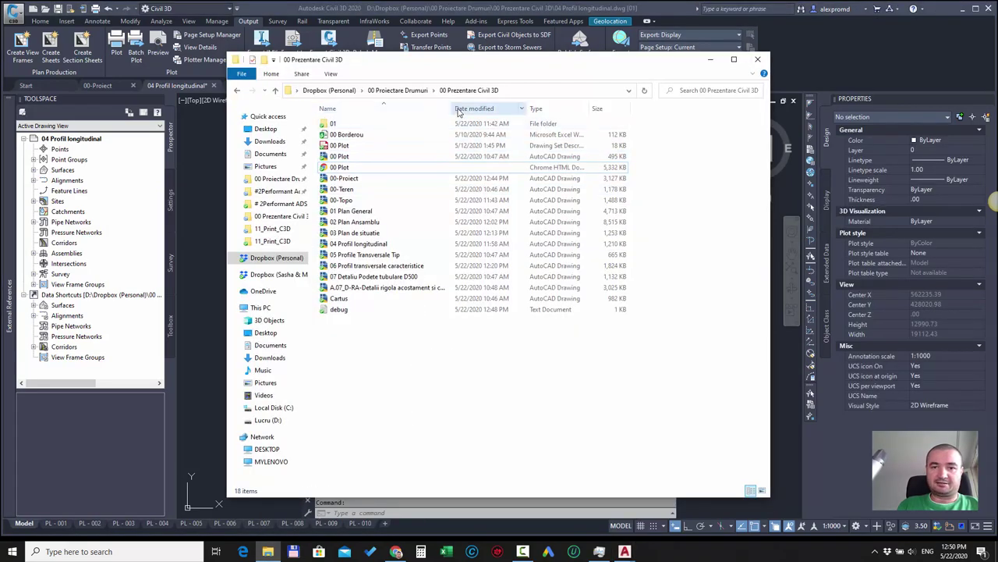
left_click_drag(453, 109, 550, 109)
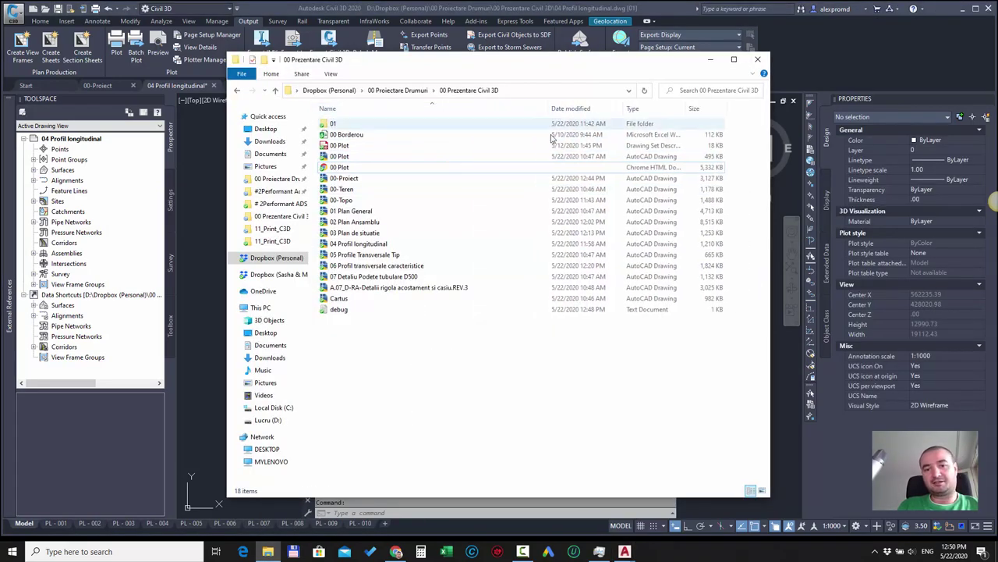